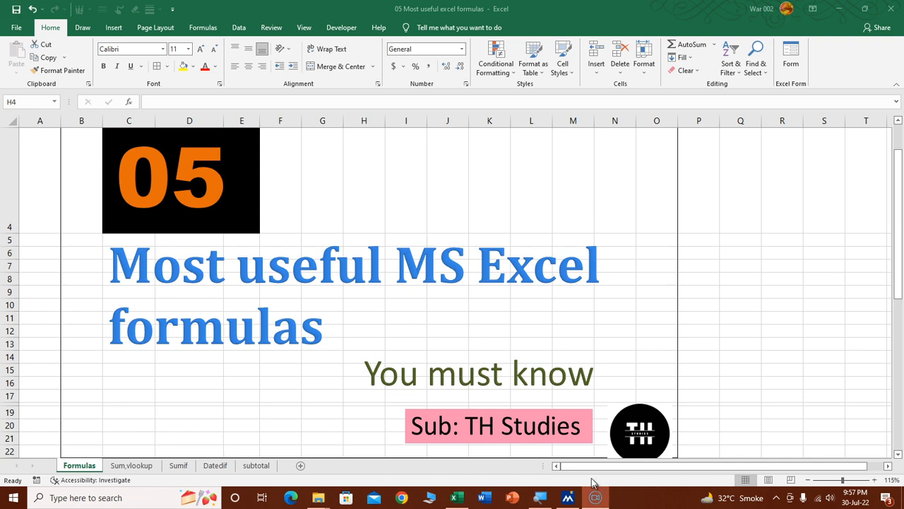
# - Open the Sum,vlookup sheet and clear the Math total in cell F34 of the result sheet
pyautogui.scroll(-2, 547, 456)
pyautogui.scroll(-2, 226, 357)
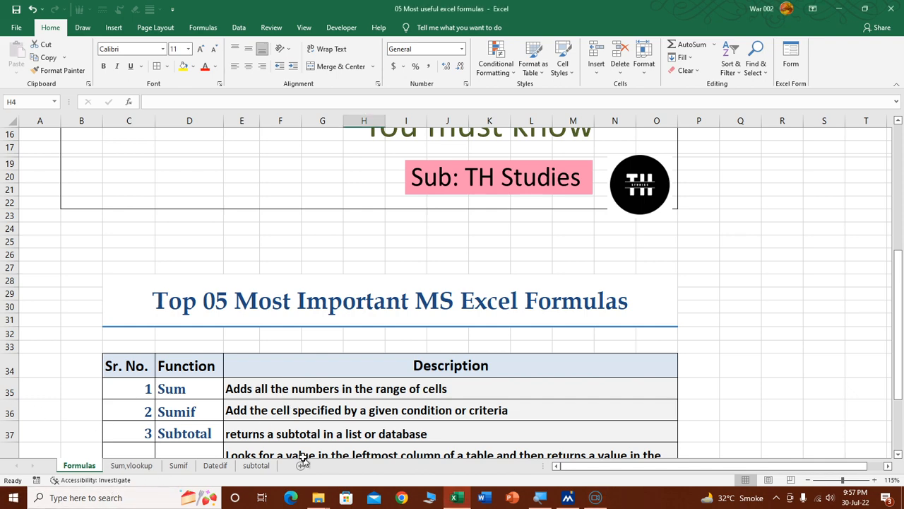
pyautogui.click(130, 465)
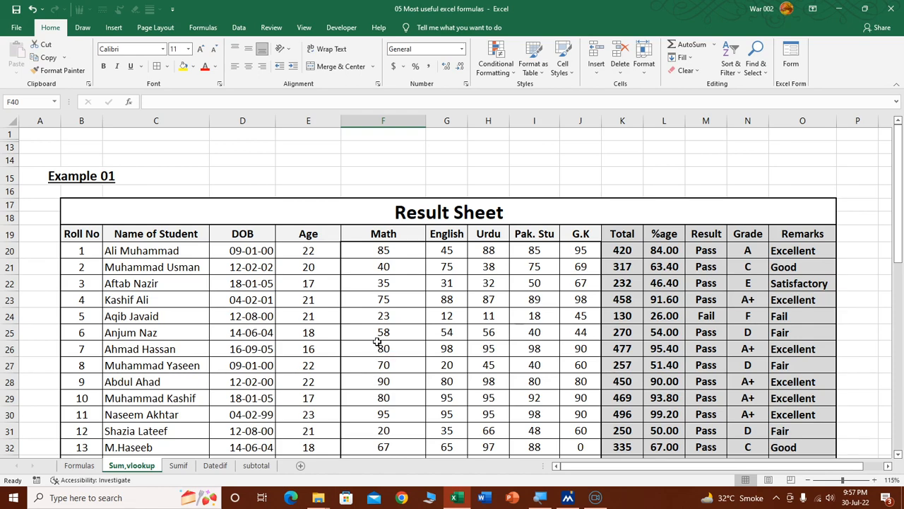
pyautogui.scroll(-2, 401, 318)
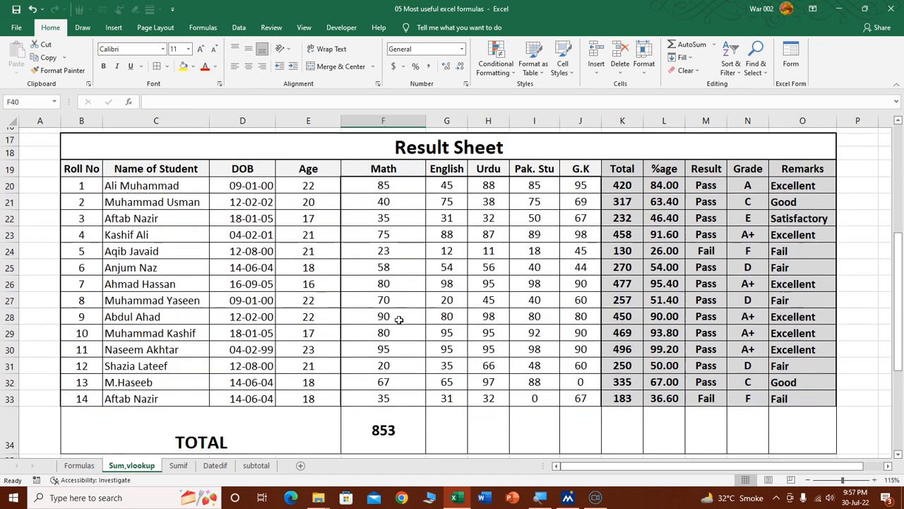
pyautogui.click(388, 407)
pyautogui.press('Delete')
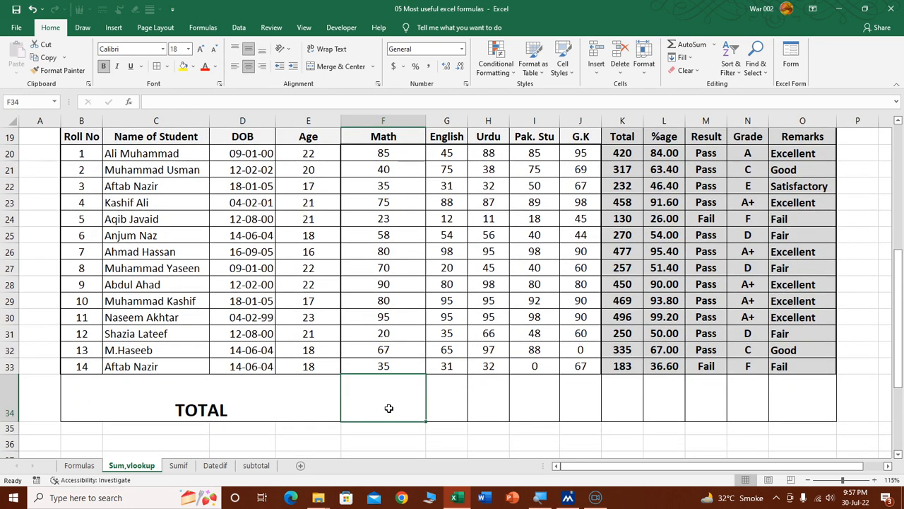
# - Total the Math marks in F34 with =sum(F20:F33) and check it against the sum of the selected marks
pyautogui.write('=sum')
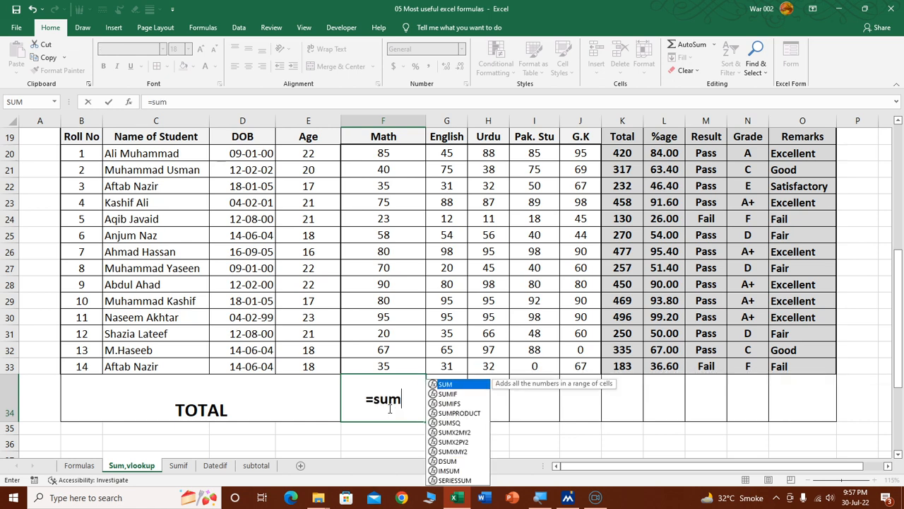
pyautogui.write('(')
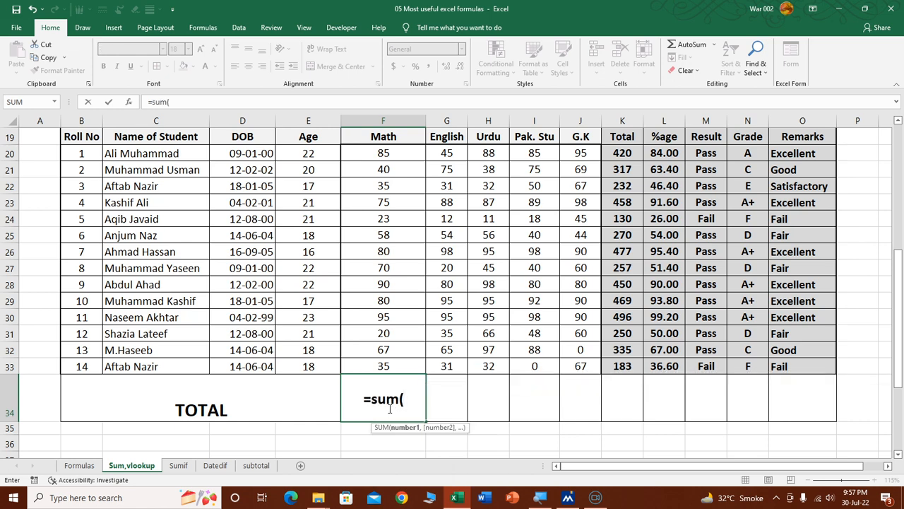
pyautogui.moveTo(373, 152); pyautogui.dragTo(370, 362)
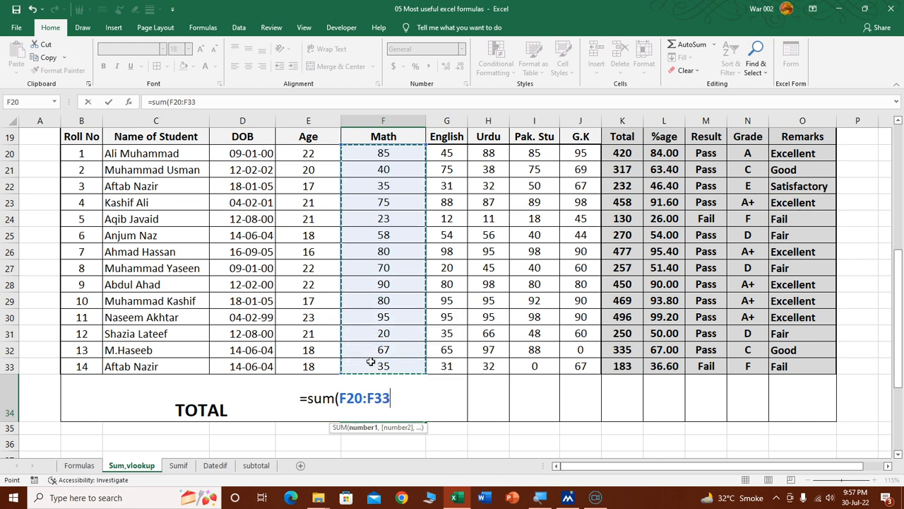
pyautogui.write(')')
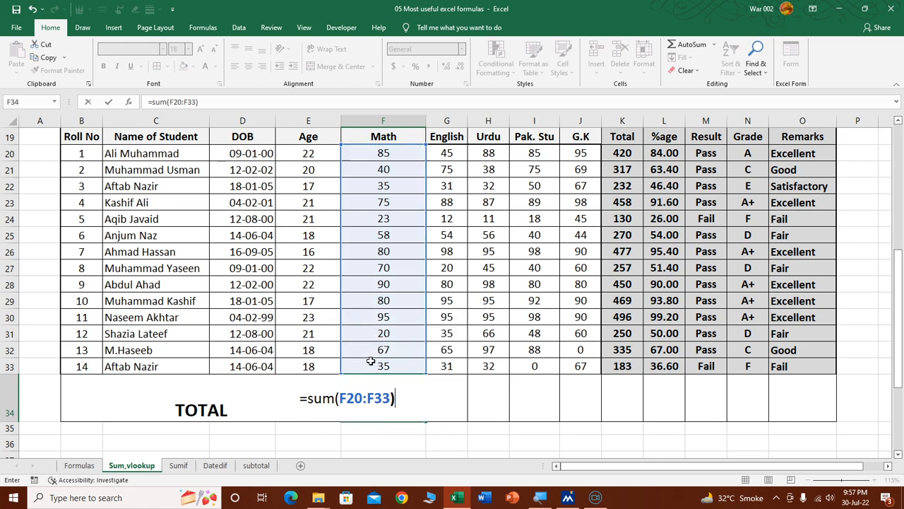
pyautogui.press('Return')
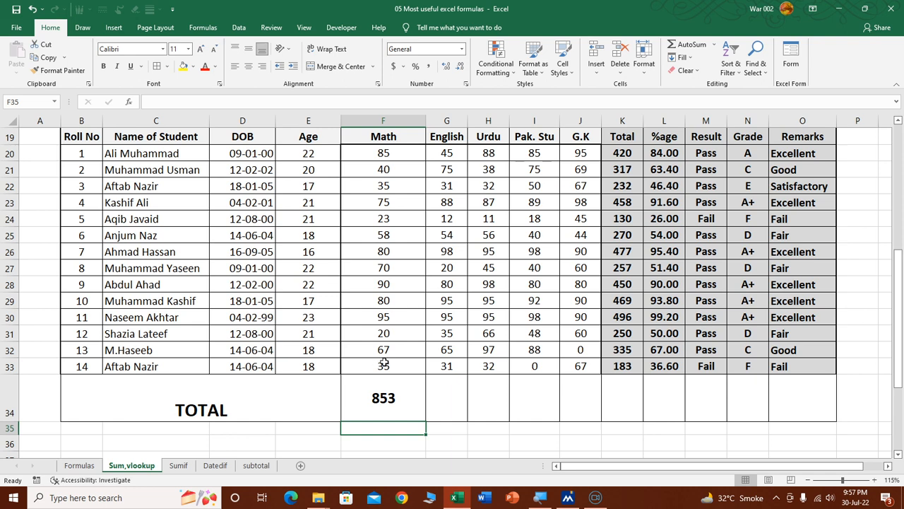
pyautogui.moveTo(404, 152); pyautogui.dragTo(384, 364)
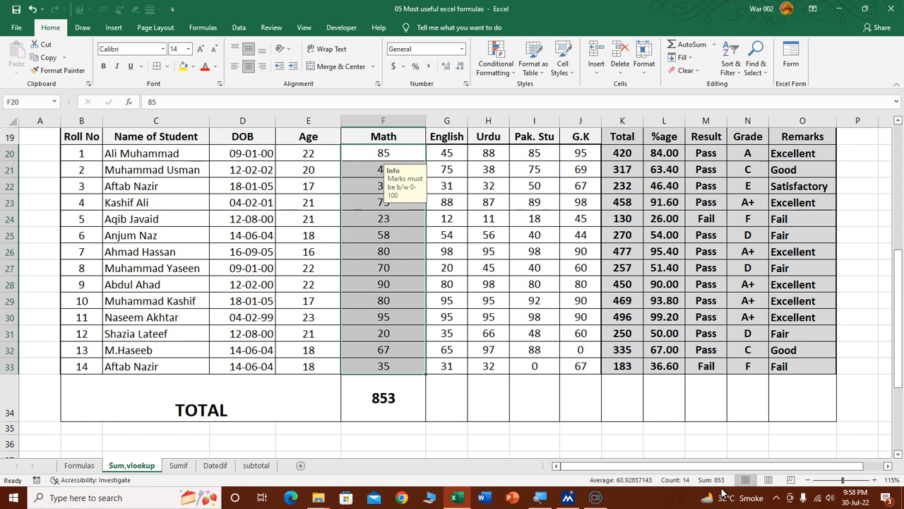
pyautogui.click(414, 426)
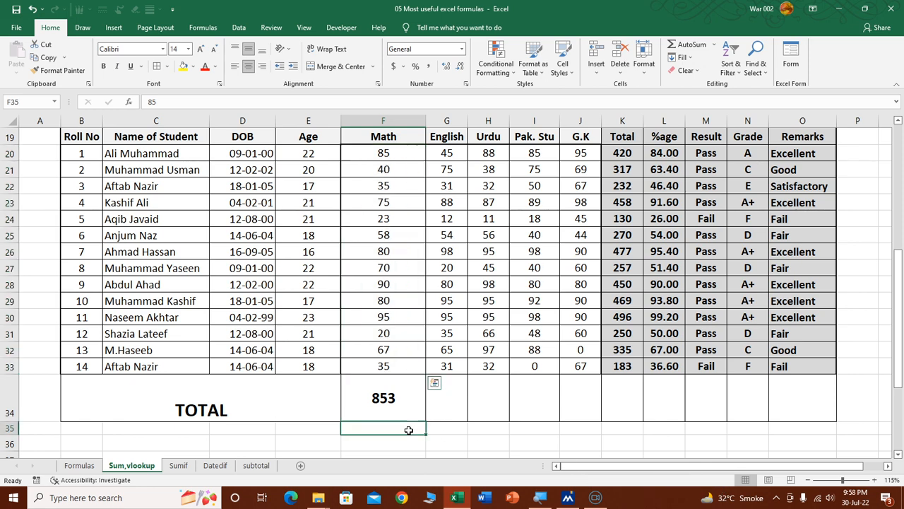
# - Copy the Math total formula from F34 to the English, Urdu, Pak. Stu and G.K totals in G34:J34
pyautogui.click(424, 399)
pyautogui.hotkey('ctrl', 'c')
pyautogui.press('super+plus')
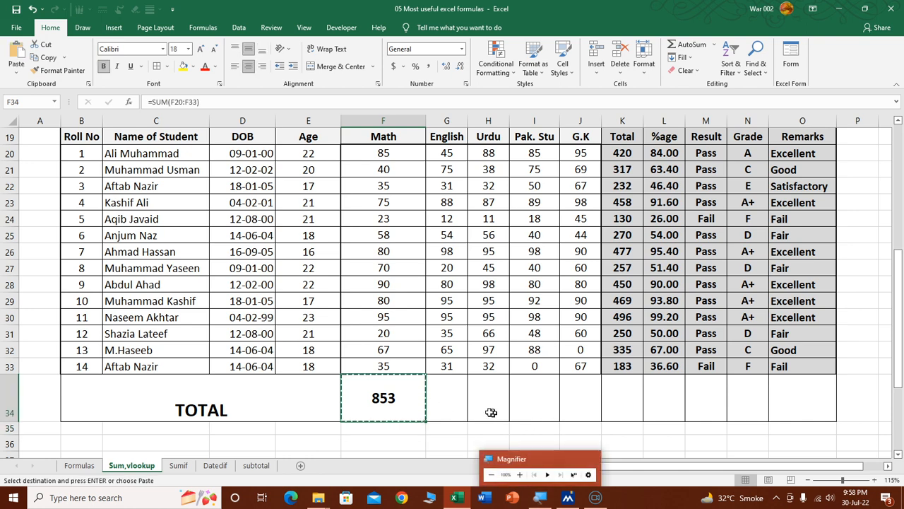
pyautogui.moveTo(498, 400); pyautogui.dragTo(591, 398)
pyautogui.hotkey('ctrl', 'v')
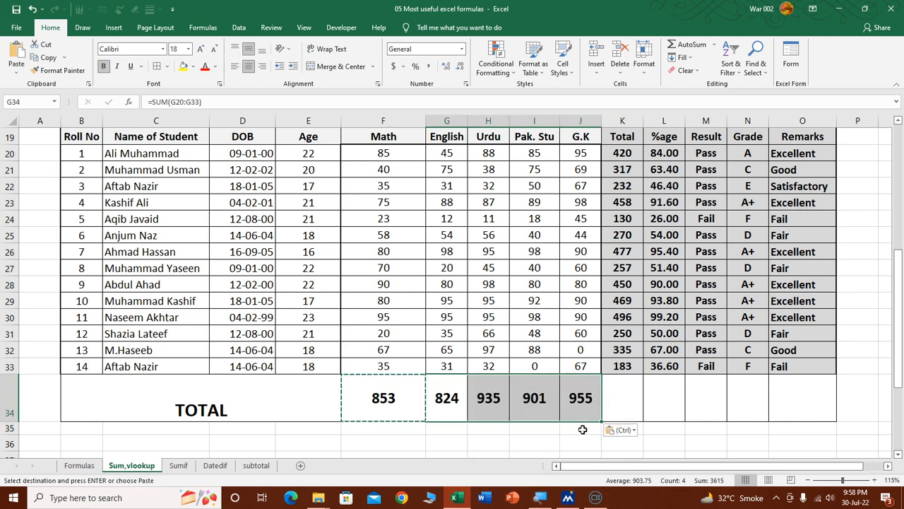
# - Clear all the subject totals in F34:J34
pyautogui.scroll(-2, 523, 445)
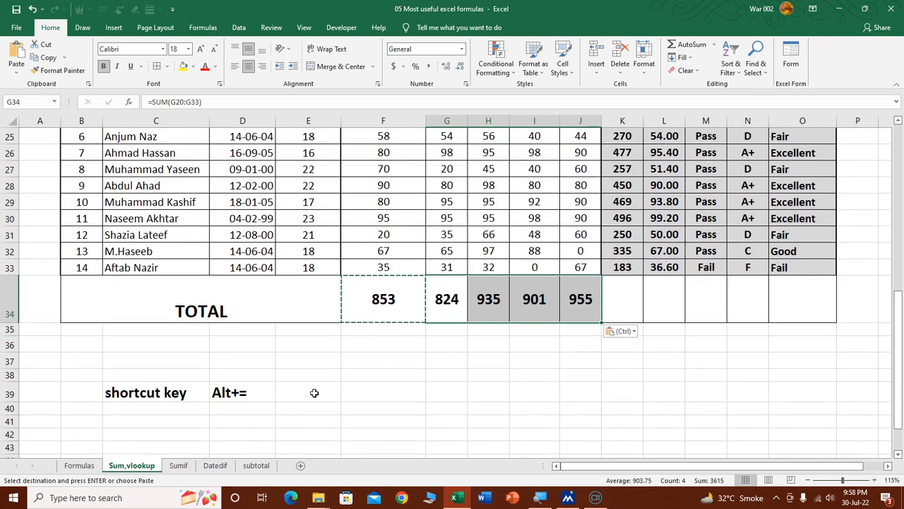
pyautogui.click(391, 390)
pyautogui.moveTo(388, 301); pyautogui.dragTo(581, 302)
pyautogui.press('Delete')
pyautogui.click(404, 299)
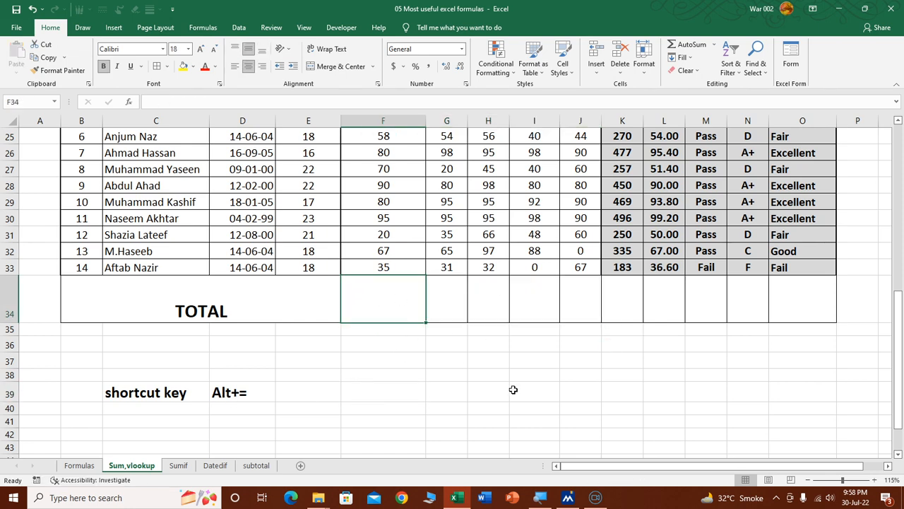
# - Try an automatic SUM of F20:F33 in the Math total cell F34 and clear the cell again
pyautogui.hotkey('alt', '=')
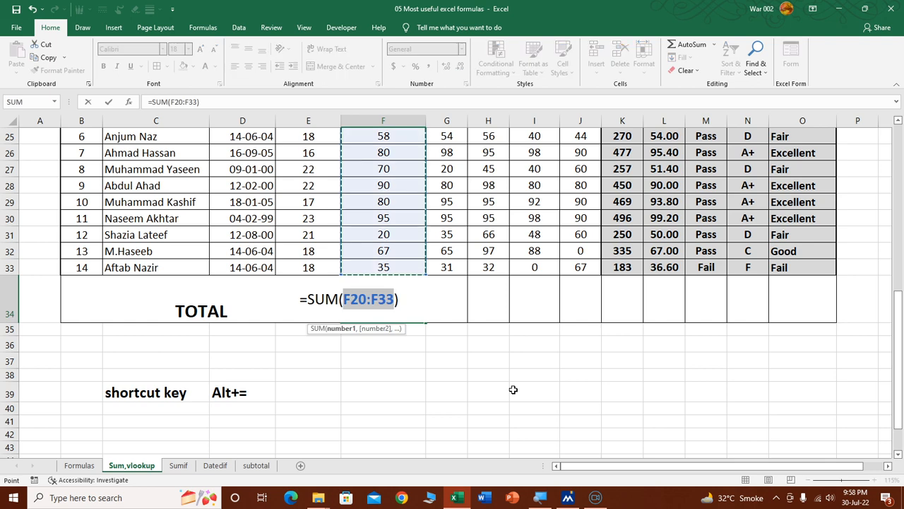
pyautogui.press('Return')
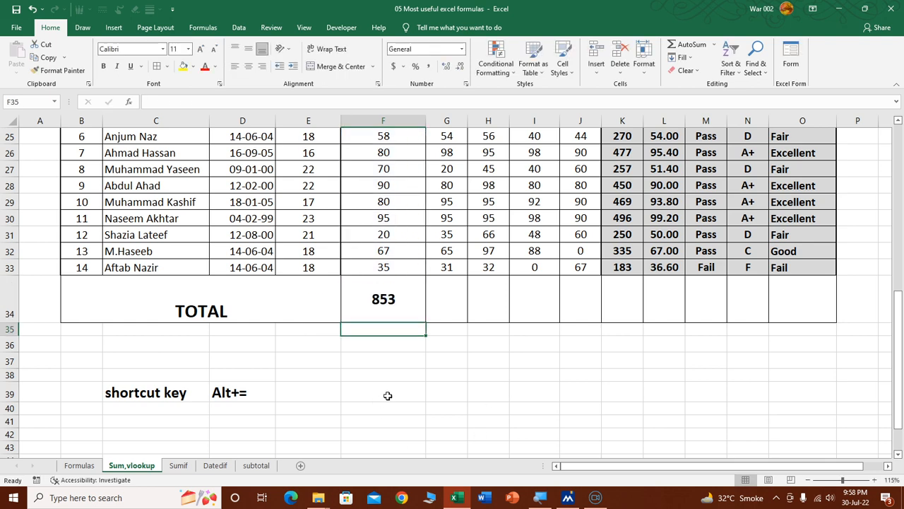
pyautogui.click(368, 299)
pyautogui.press('Delete')
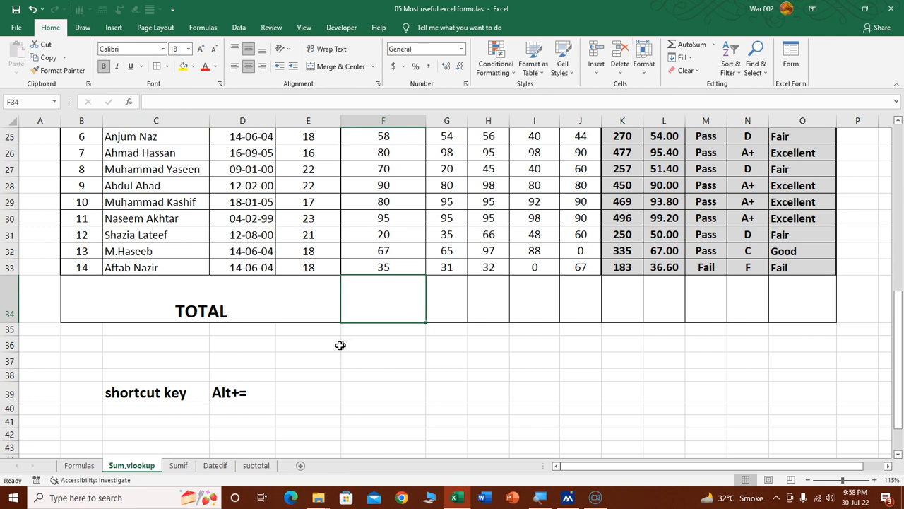
# - Use AutoSum to total the Math marks F20:F33 in cell F34
pyautogui.scroll(1, 525, 321)
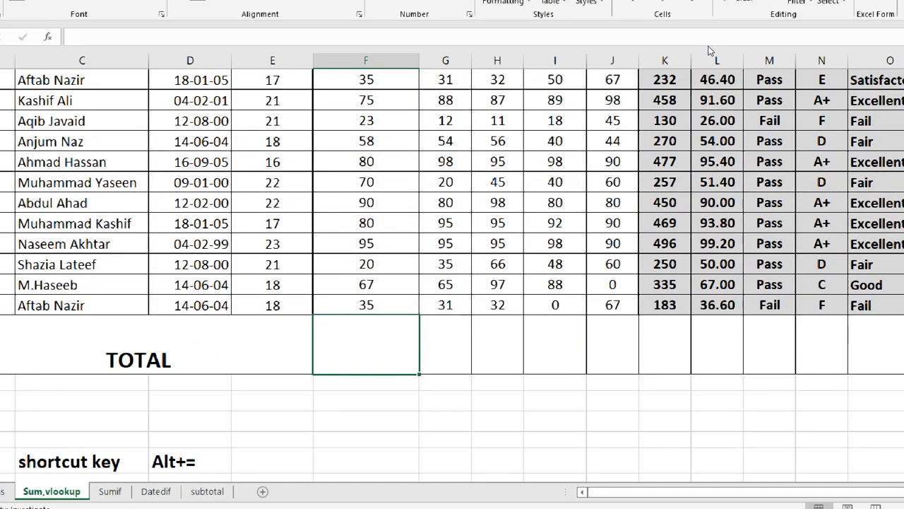
pyautogui.scroll(3, 653, 389)
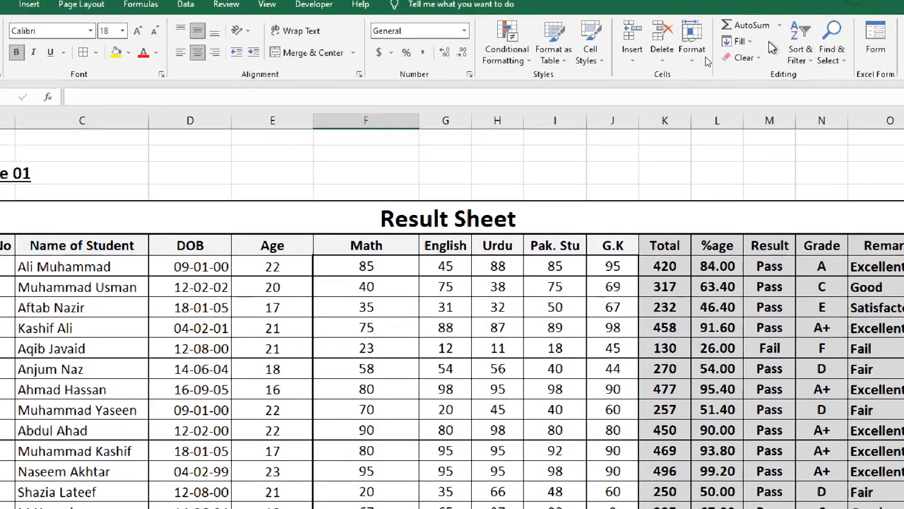
pyautogui.click(760, 27)
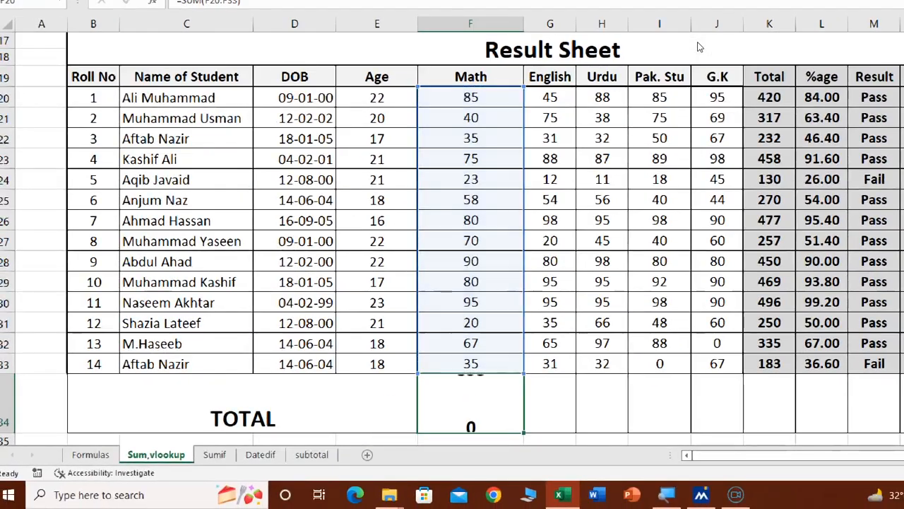
pyautogui.press('Return')
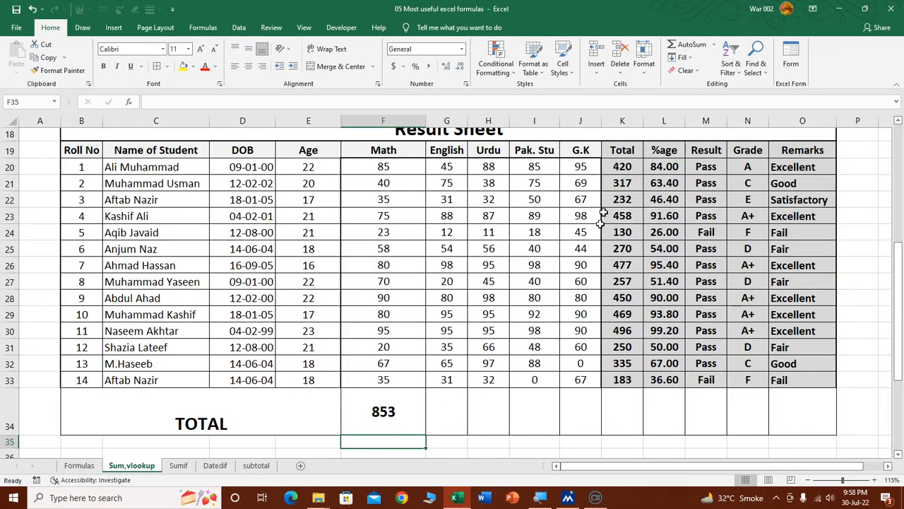
# - Copy the AutoSum formula from F34 across G34:J34 to total the other four subjects
pyautogui.scroll(-1, 401, 264)
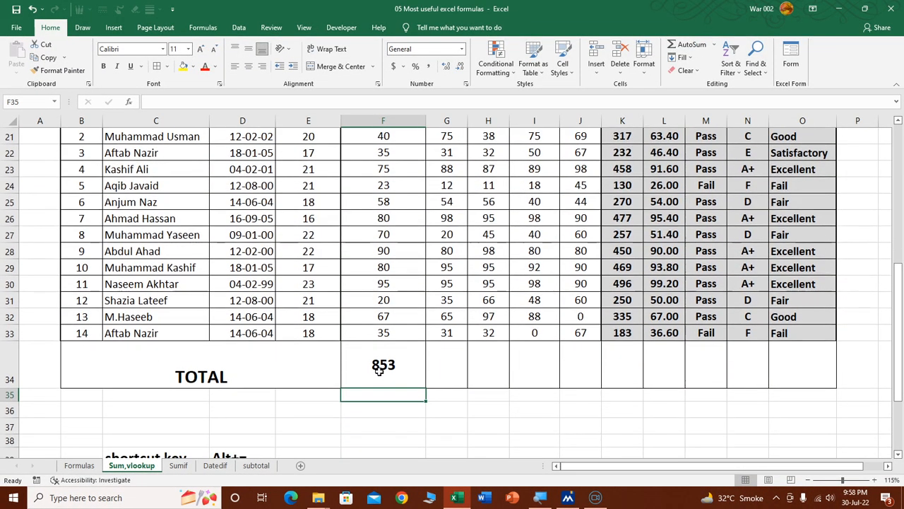
pyautogui.click(399, 364)
pyautogui.hotkey('ctrl', 'c')
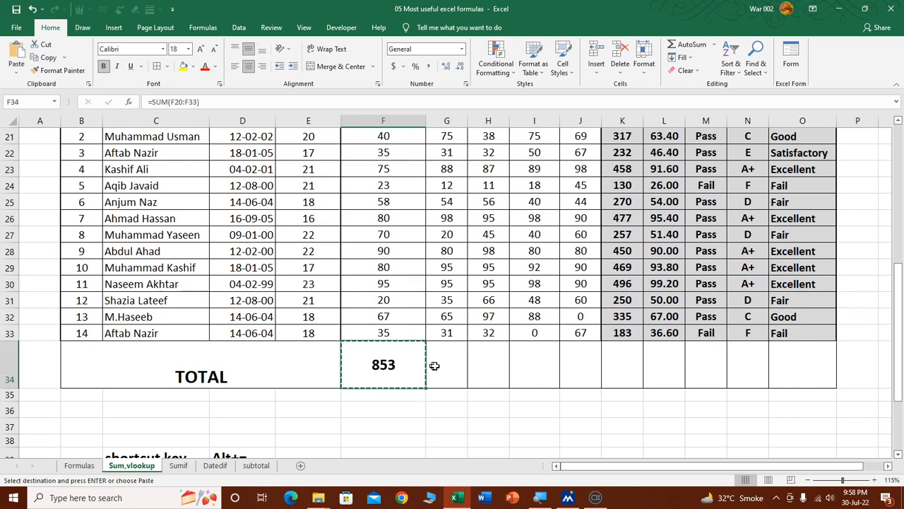
pyautogui.moveTo(434, 365); pyautogui.dragTo(573, 365)
pyautogui.hotkey('ctrl', 'v')
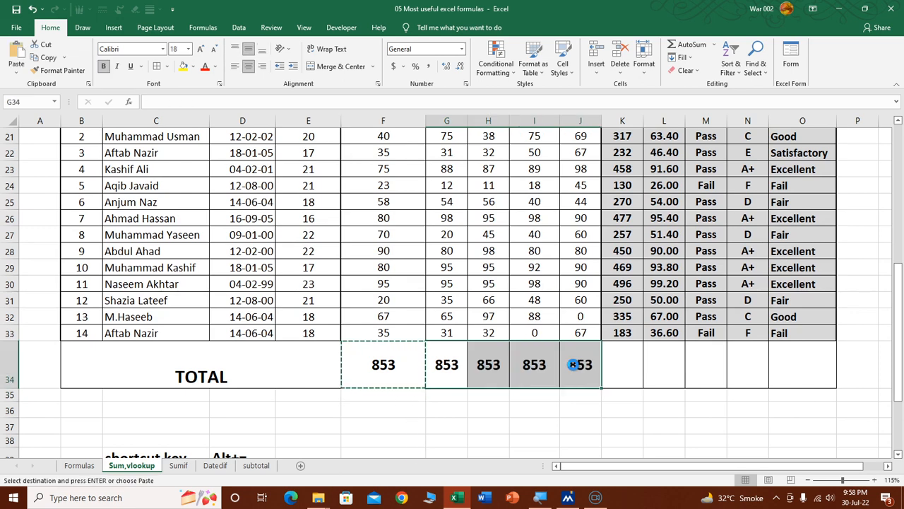
pyautogui.click(488, 427)
# - Enter the sample values 125, 1256 and 189 in cells G42 to G44 below the result table
pyautogui.scroll(-1, 101, 337)
pyautogui.scroll(-3, 410, 426)
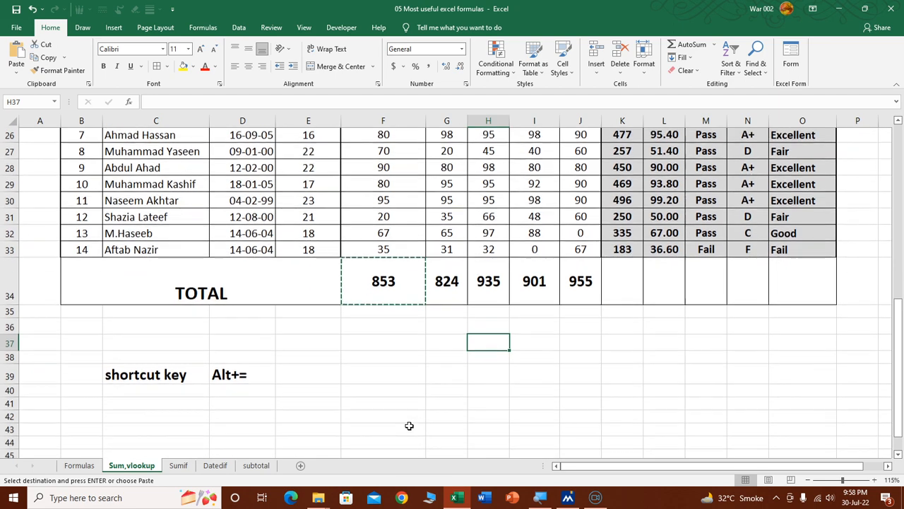
pyautogui.click(450, 349)
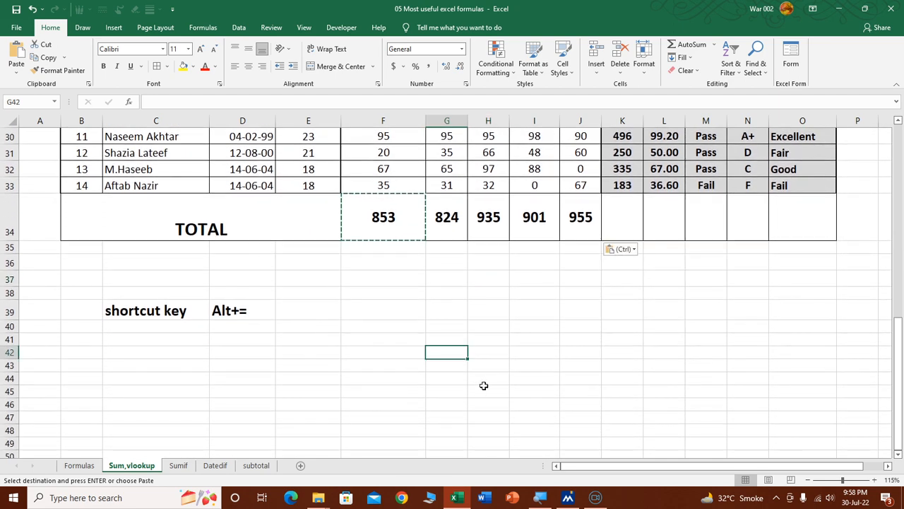
pyautogui.write('125')
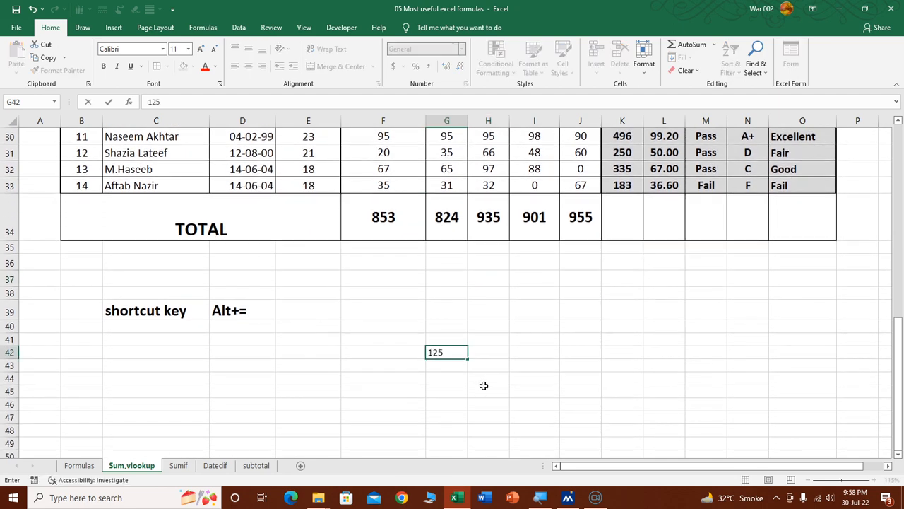
pyautogui.press('Return')
pyautogui.write('1256')
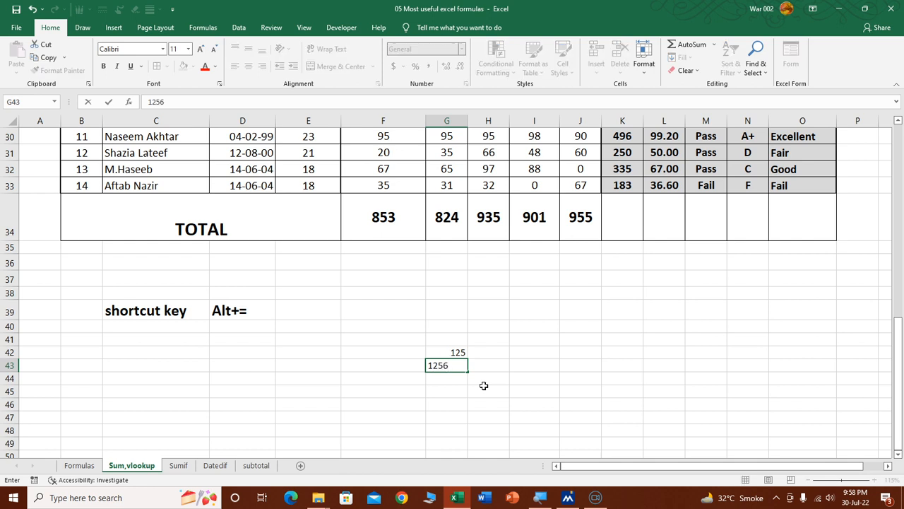
pyautogui.press('Return')
pyautogui.write('189')
pyautogui.press('Return')
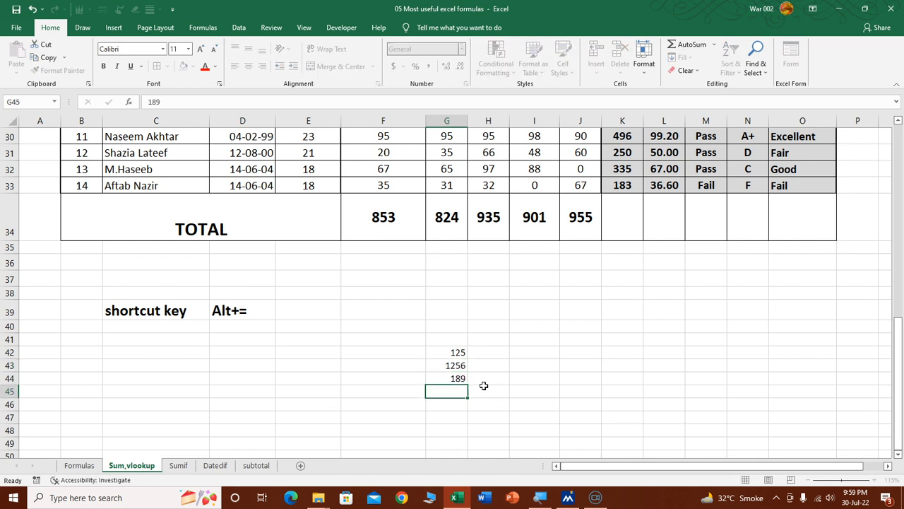
# - Add the three sample values in G45 with the formula =G42+G43+G44
pyautogui.write('=')
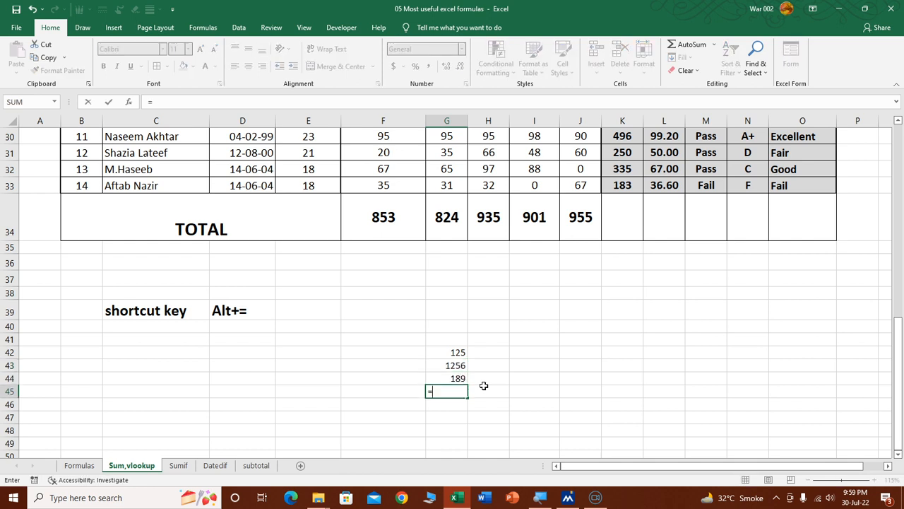
pyautogui.press('Up')
pyautogui.press('Up')
pyautogui.press('Up')
pyautogui.write('+')
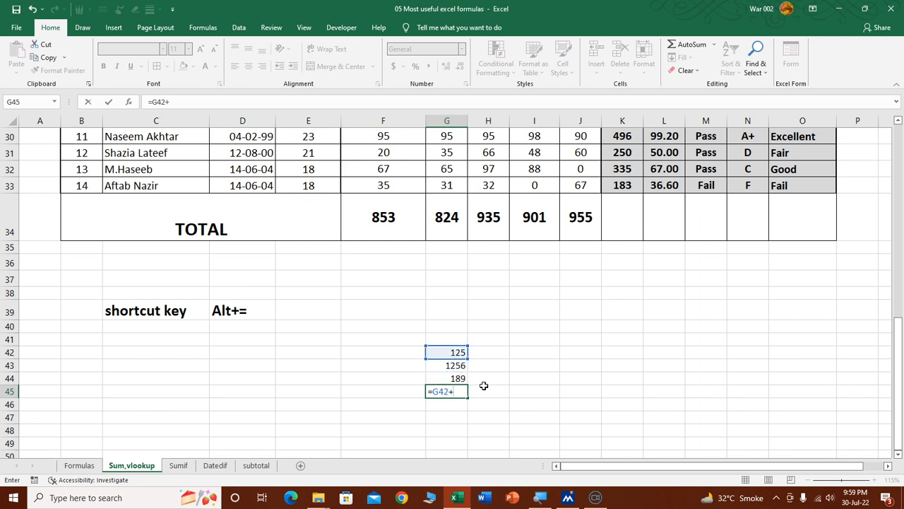
pyautogui.press('Up')
pyautogui.press('Up')
pyautogui.write('+')
pyautogui.press('Up')
pyautogui.press('Return')
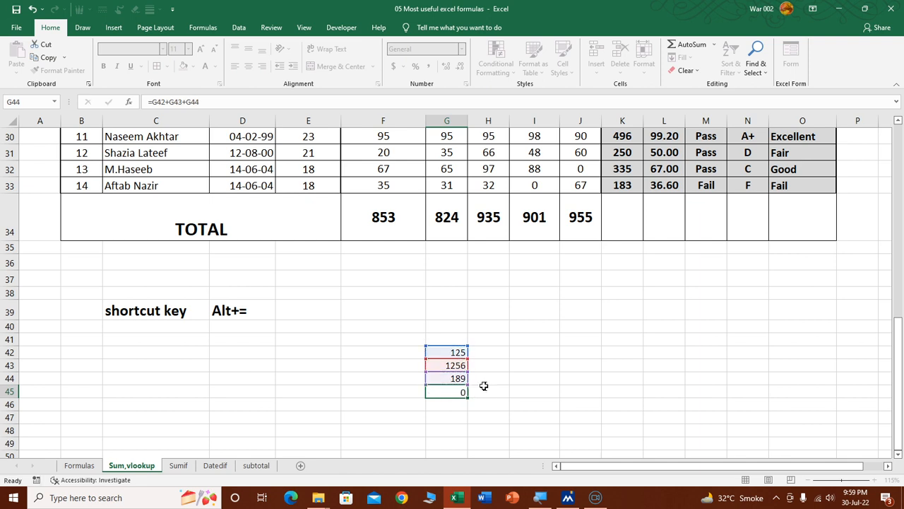
# - Delete the sample values and their sum in G42:G45 and return to the Formulas sheet
pyautogui.moveTo(438, 351); pyautogui.dragTo(448, 389)
pyautogui.press('Delete')
pyautogui.scroll(6, 202, 353)
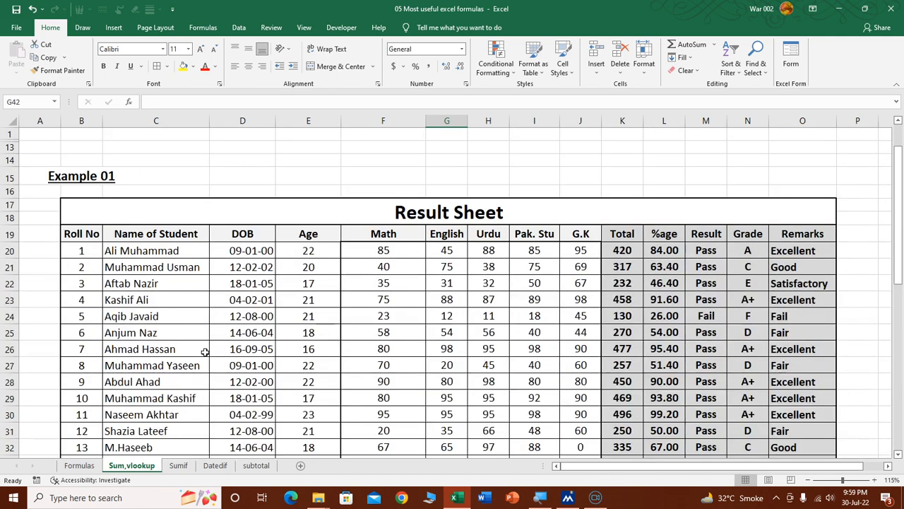
pyautogui.click(79, 466)
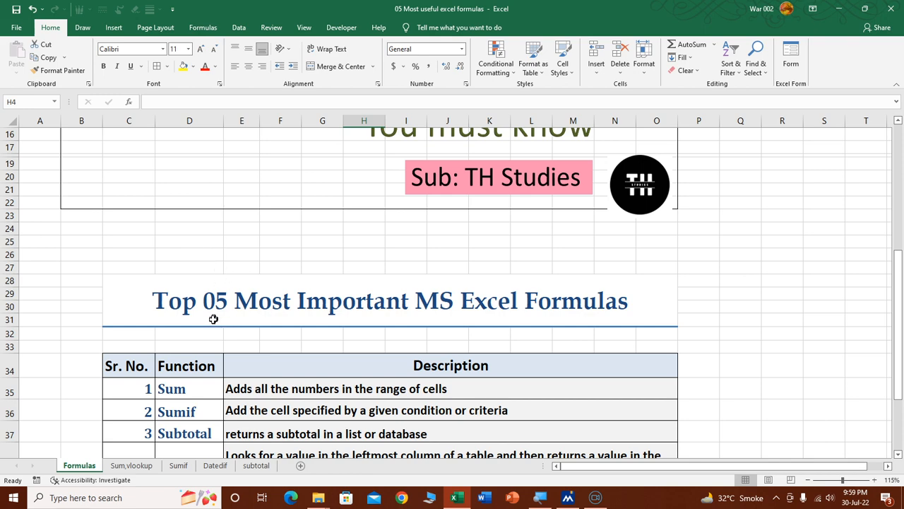
# - Review the list of five formulas and go to the employee salary table on the Sumif sheet
pyautogui.scroll(-2, 290, 297)
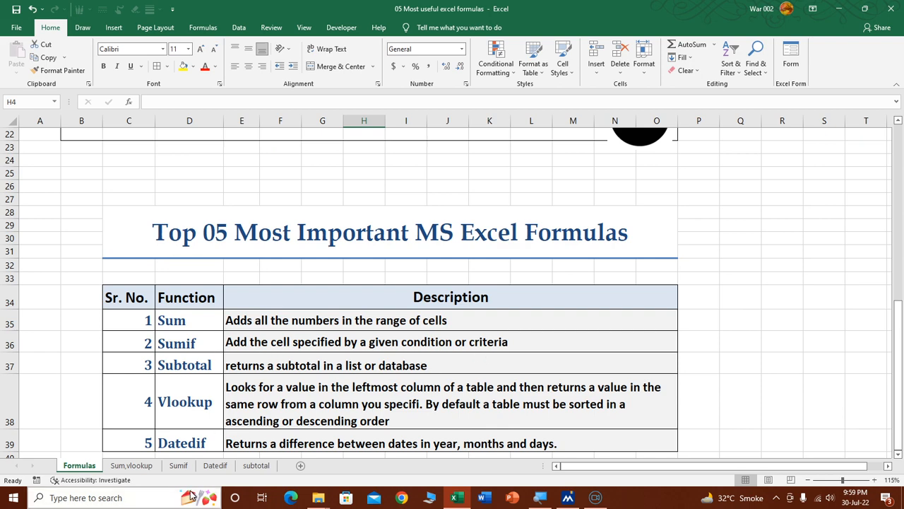
pyautogui.click(178, 465)
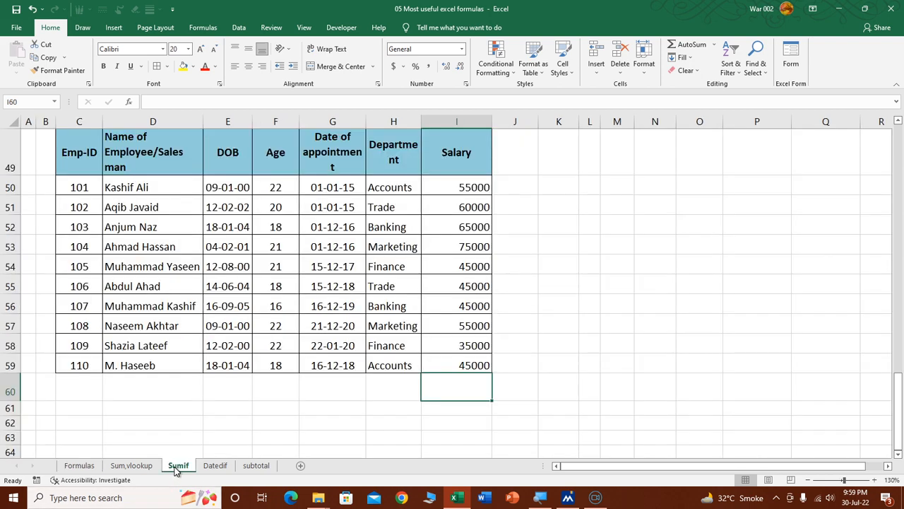
pyautogui.scroll(2, 311, 340)
pyautogui.scroll(-2, 306, 308)
# - Total the salaries above 50000 in I60 with the formula =sumif(I50:I59,">50000",I50:I59)
pyautogui.write('=')
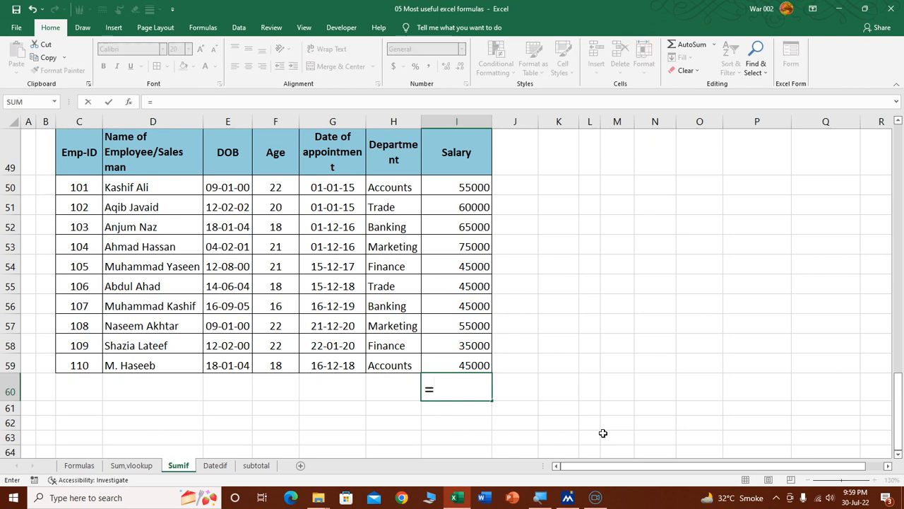
pyautogui.write('sumif')
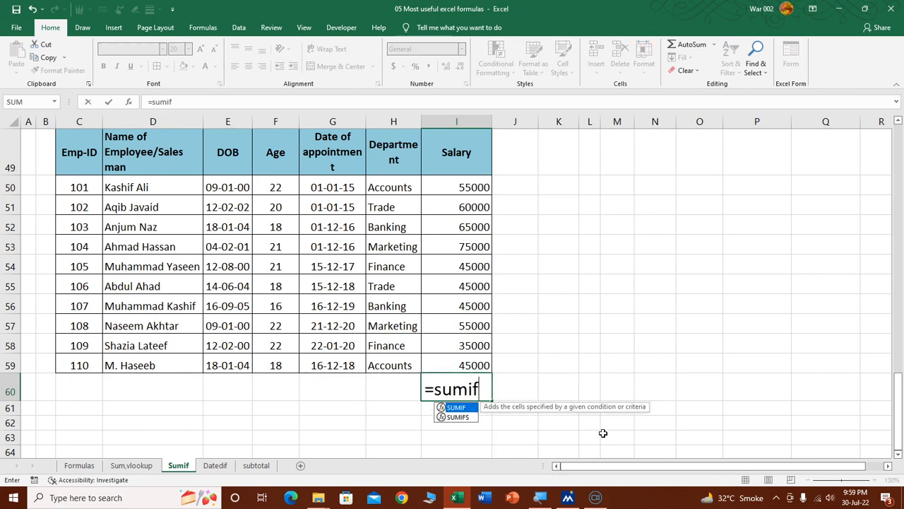
pyautogui.write('(')
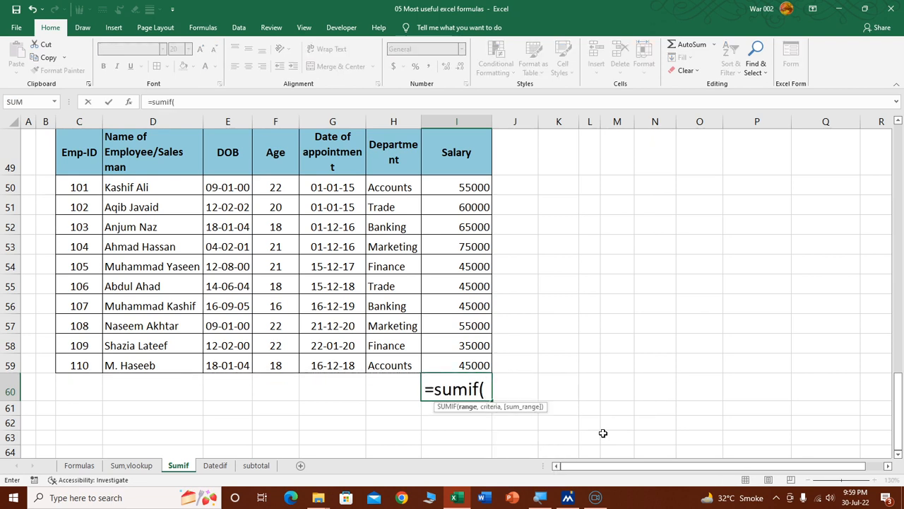
pyautogui.moveTo(452, 187); pyautogui.dragTo(448, 362)
pyautogui.write(',')
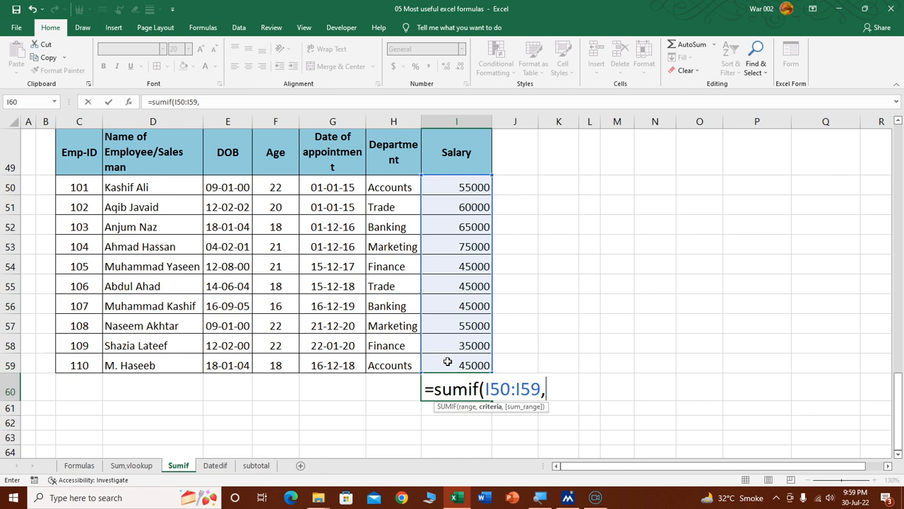
pyautogui.write('">500')
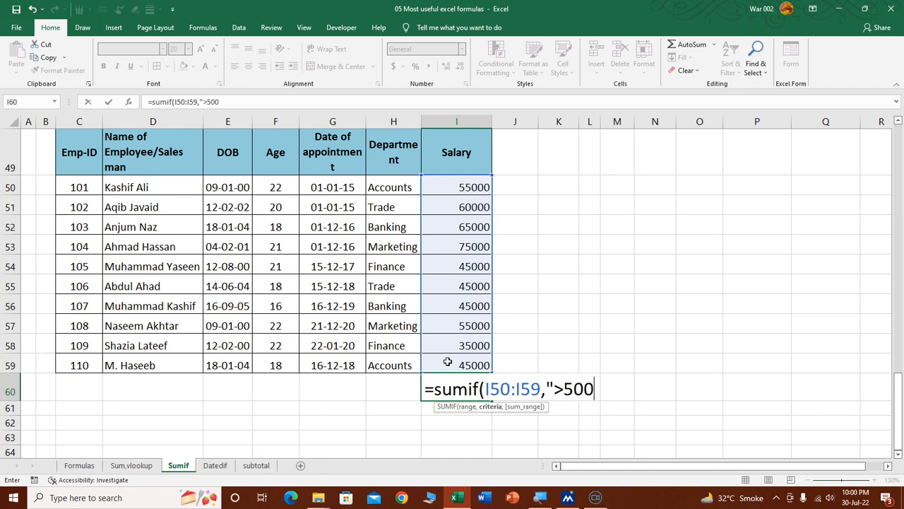
pyautogui.write('00",')
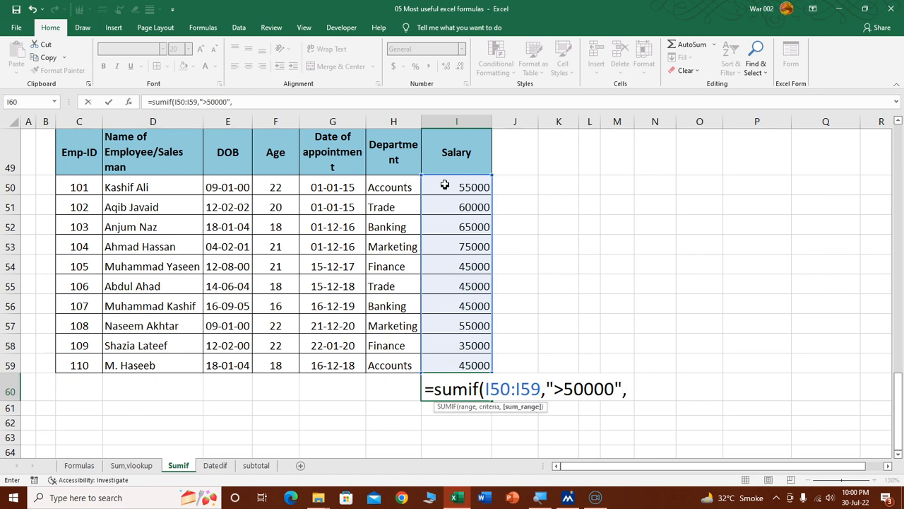
pyautogui.moveTo(447, 188); pyautogui.dragTo(450, 358)
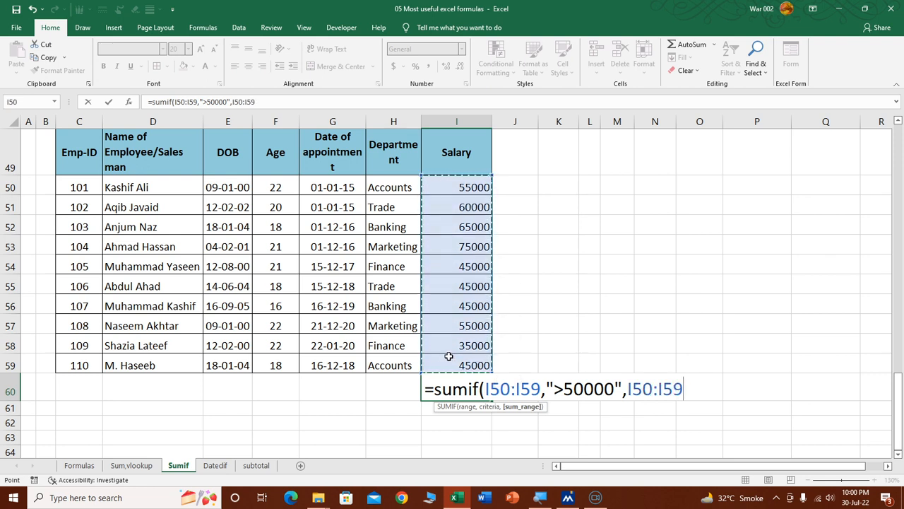
pyautogui.write(')')
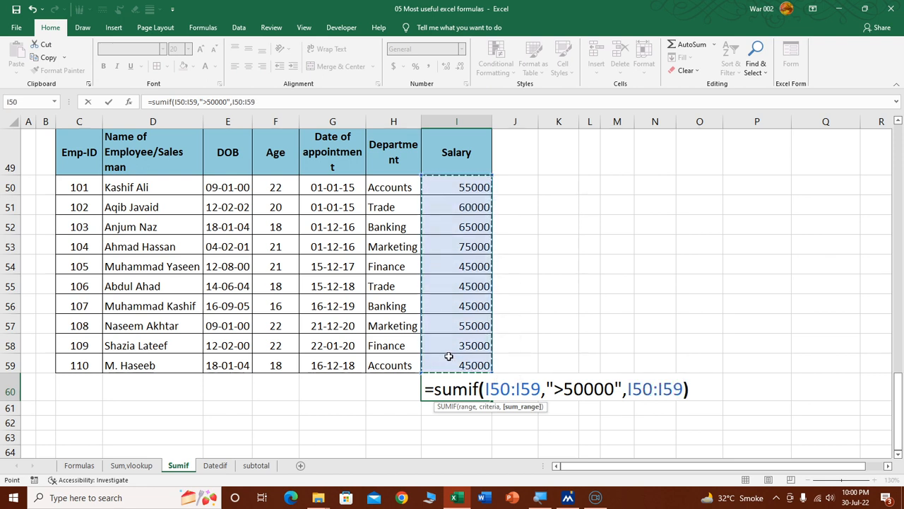
pyautogui.press('Return')
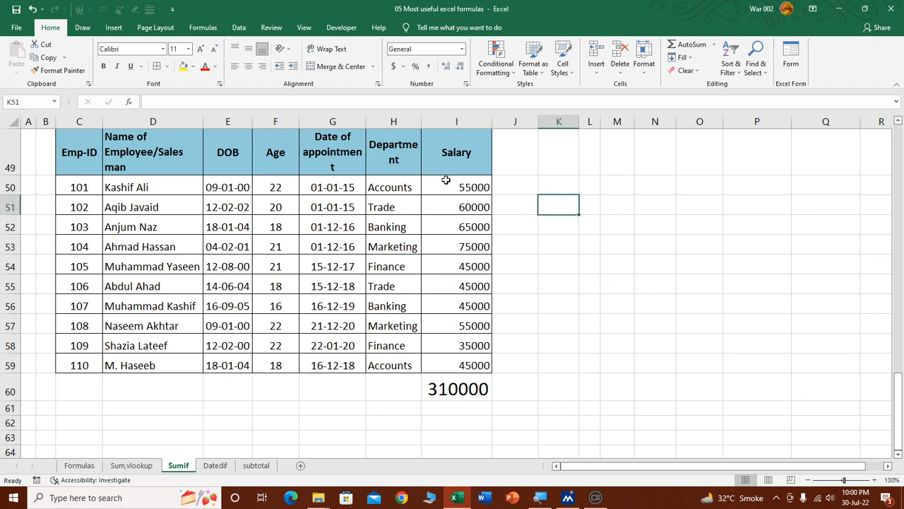
# - Select the individual salaries above 50000, I50:I53 and I57, to check their sum against I60
pyautogui.moveTo(445, 180); pyautogui.dragTo(453, 246)
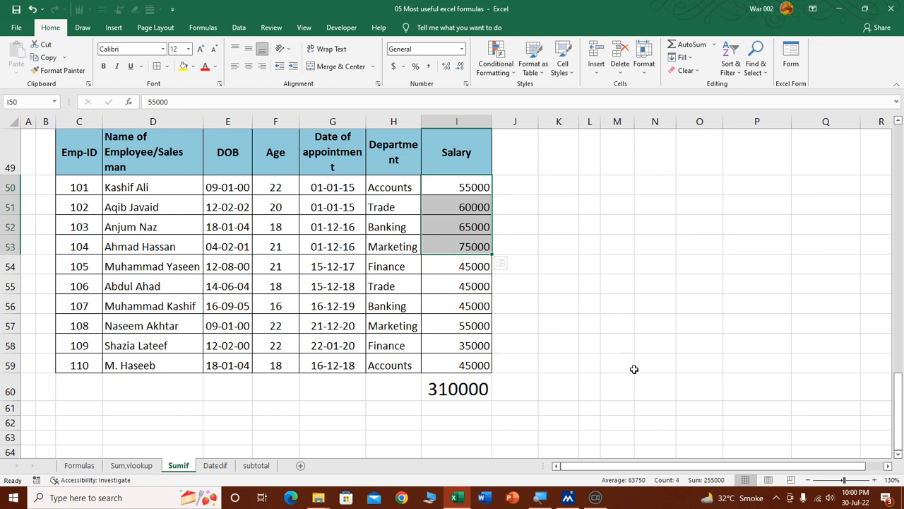
pyautogui.keyDown('ctrl'); pyautogui.click(453, 323); pyautogui.keyUp('ctrl')
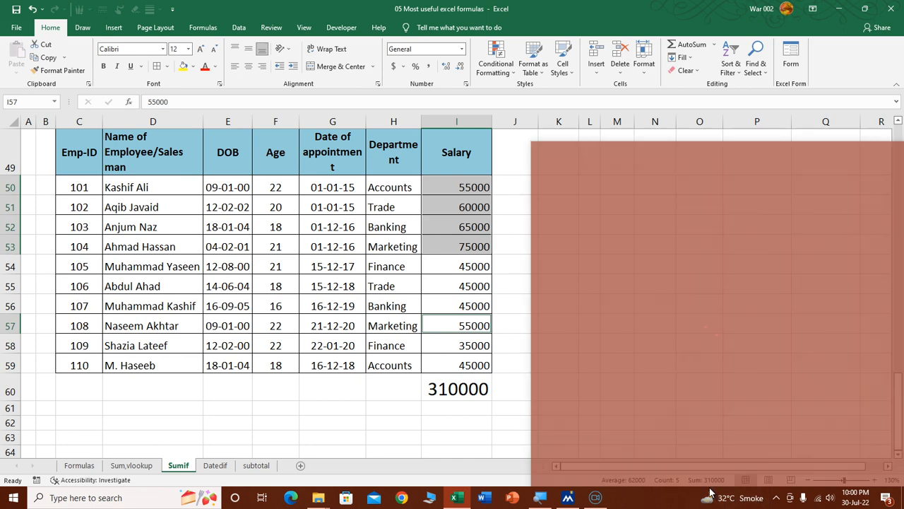
pyautogui.click(374, 397)
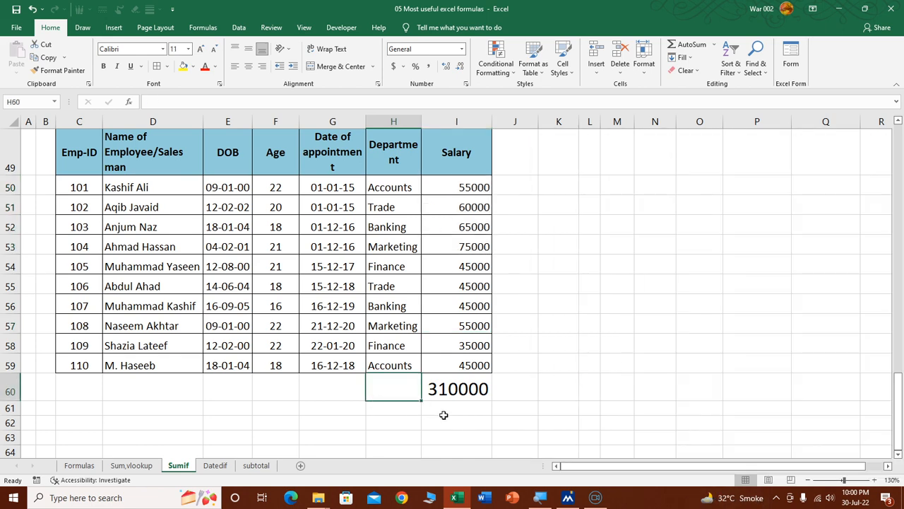
# - Change the Sumif region criterion in E18 under the Region Wise Sales table to west
pyautogui.scroll(12, 414, 396)
pyautogui.scroll(4, 297, 320)
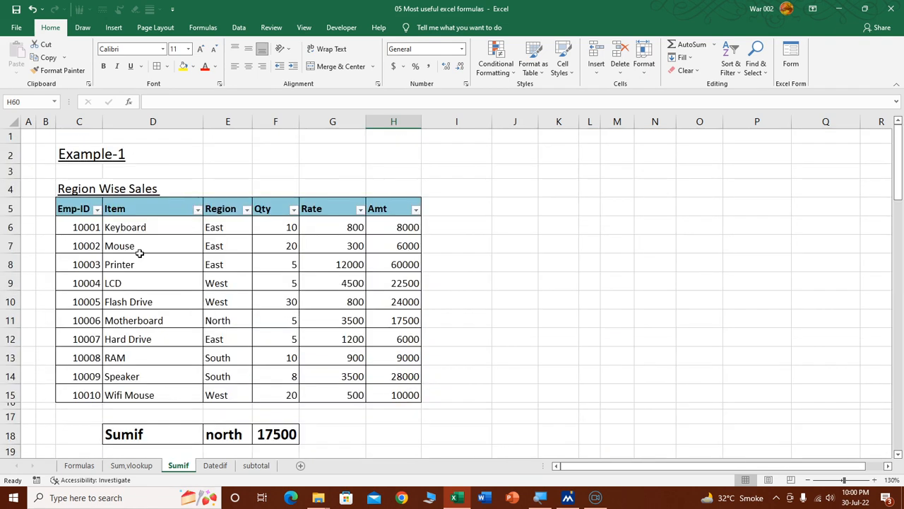
pyautogui.scroll(-1, 139, 253)
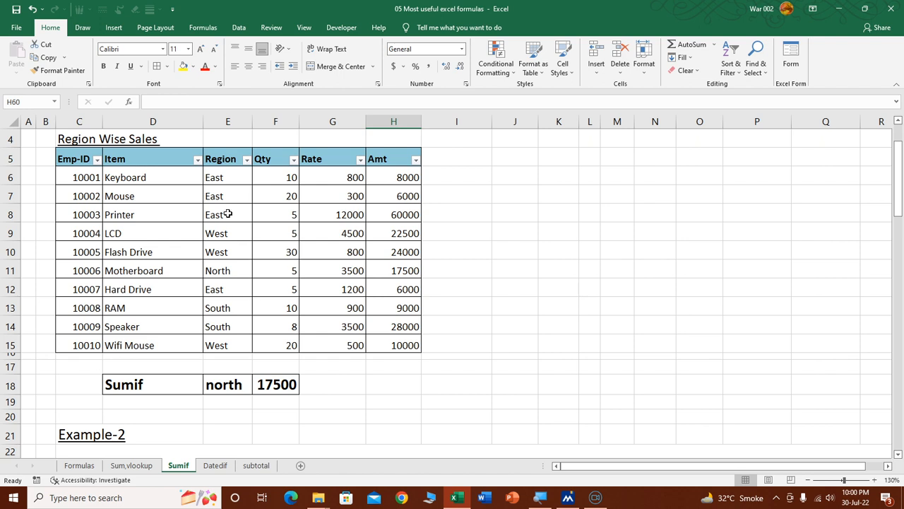
pyautogui.click(242, 386)
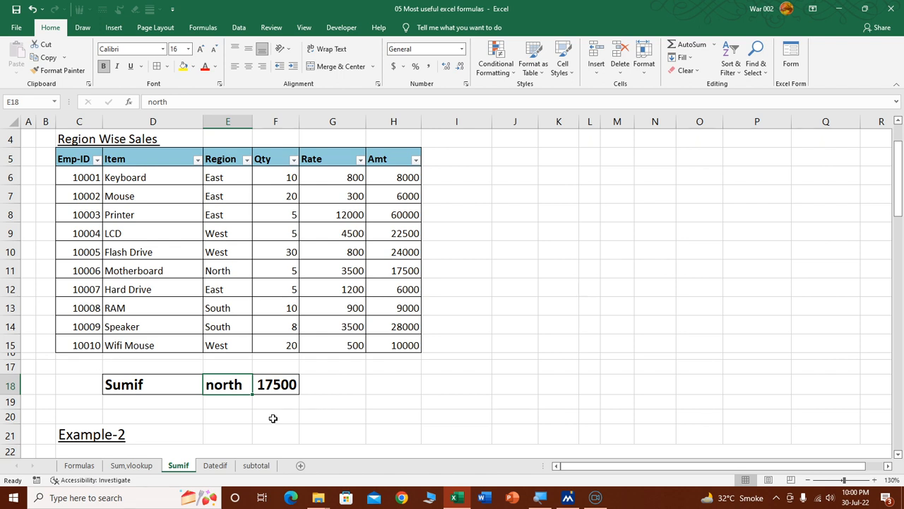
pyautogui.write('west')
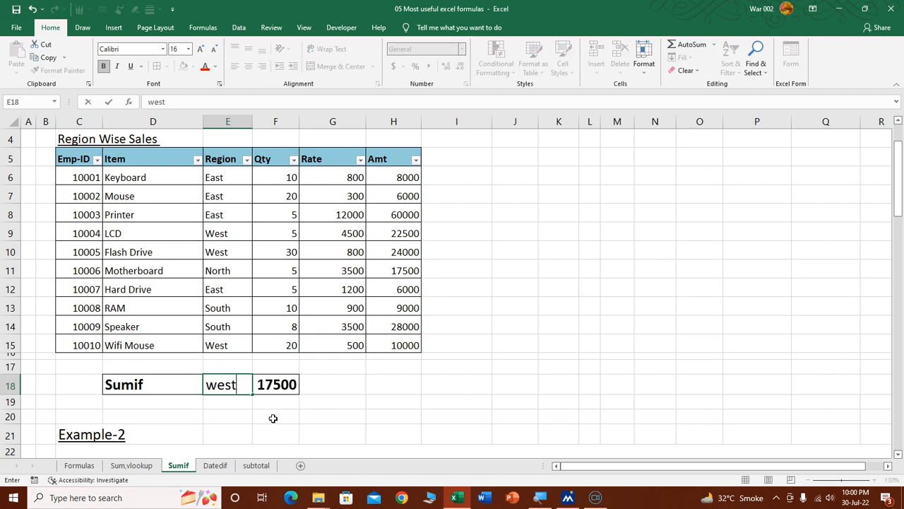
pyautogui.press('Return')
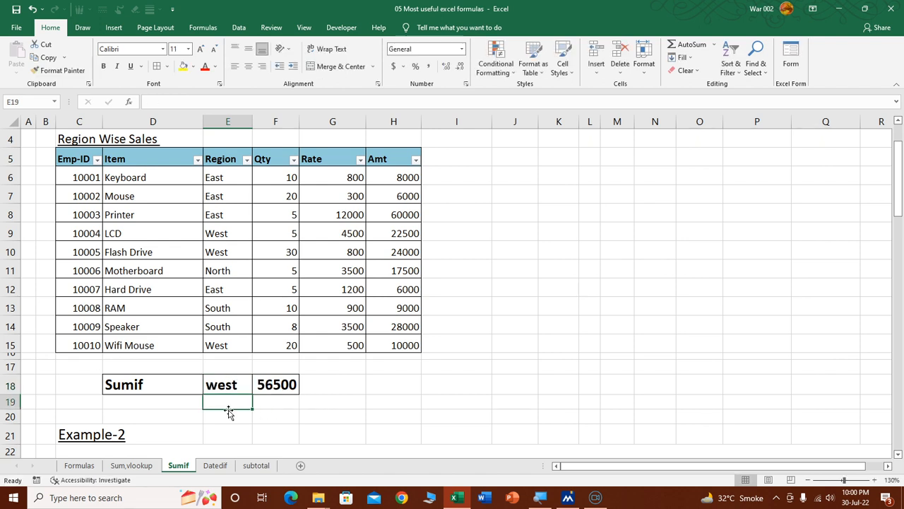
# - Filter the Region column to West only and select the filtered amounts to check their sum
pyautogui.click(246, 159)
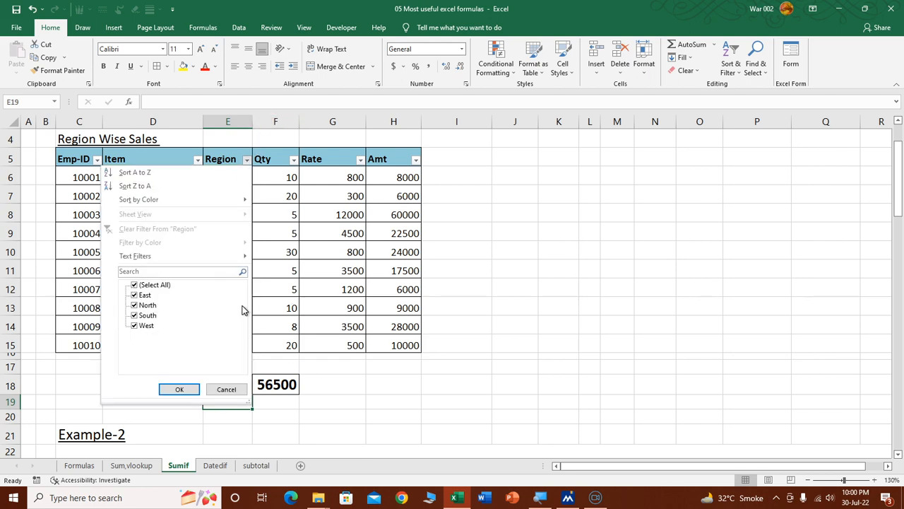
pyautogui.click(169, 286)
pyautogui.click(147, 326)
pyautogui.click(179, 389)
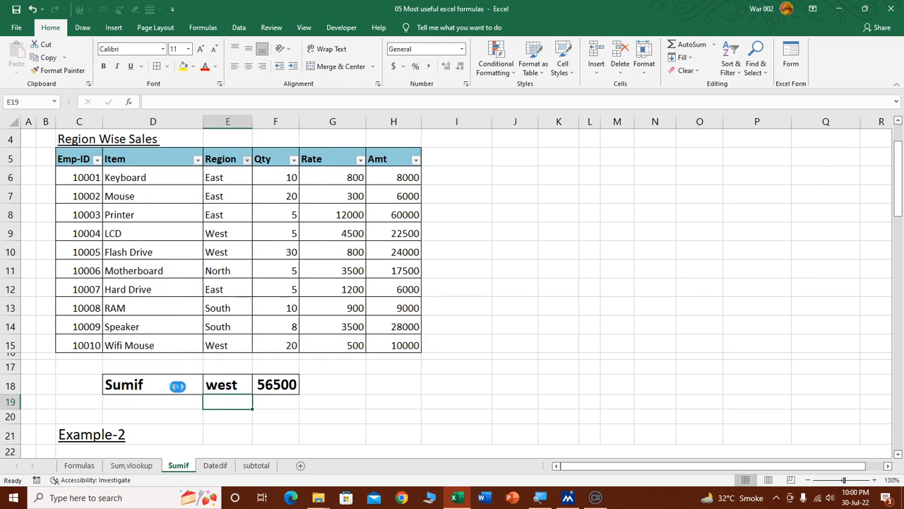
pyautogui.click(398, 180)
pyautogui.moveTo(397, 180); pyautogui.dragTo(400, 216)
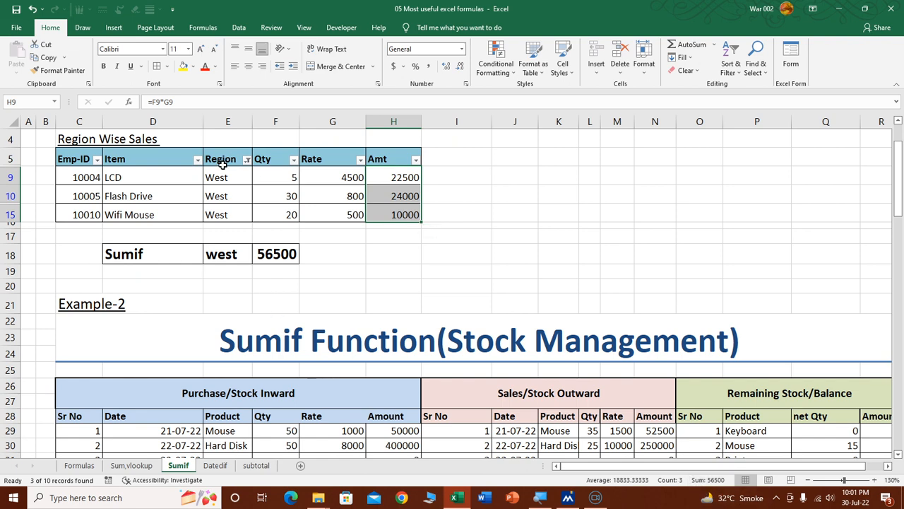
# - Show all regions again in the Region Wise Sales table's Region filter
pyautogui.click(249, 161)
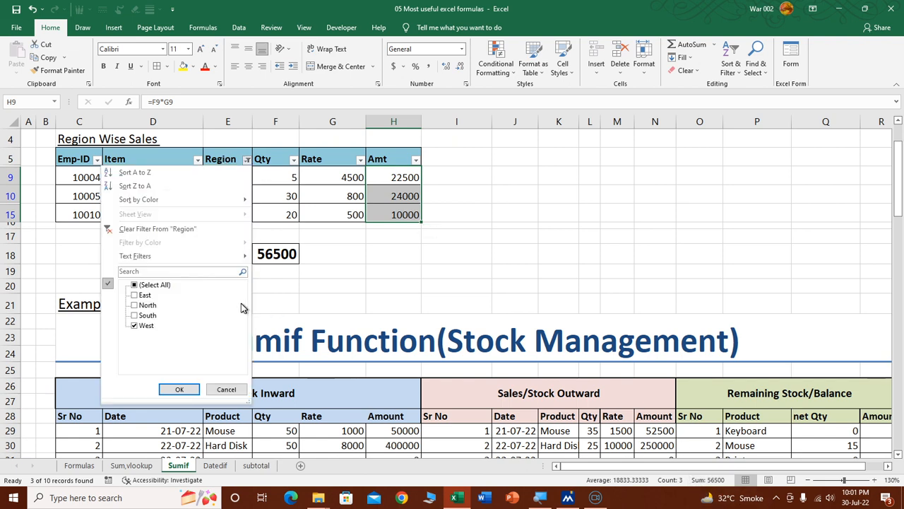
pyautogui.click(162, 284)
pyautogui.click(179, 389)
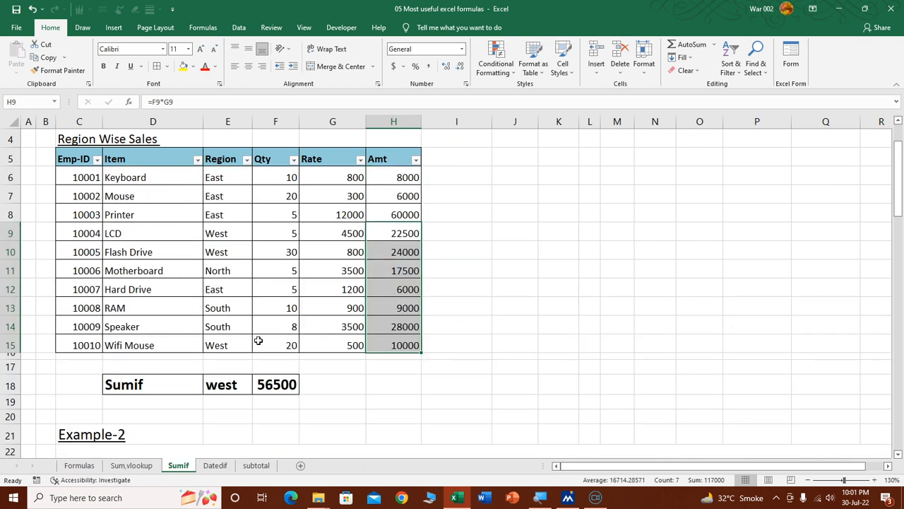
# - Delete the criterion and Sumif formula in E18:F18 and widen column F
pyautogui.moveTo(237, 394); pyautogui.dragTo(281, 386)
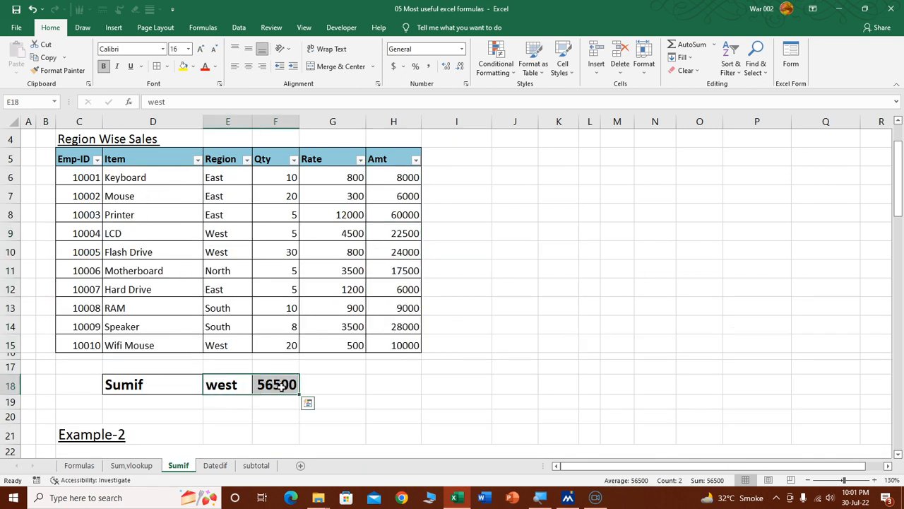
pyautogui.press('Delete')
pyautogui.click(281, 386)
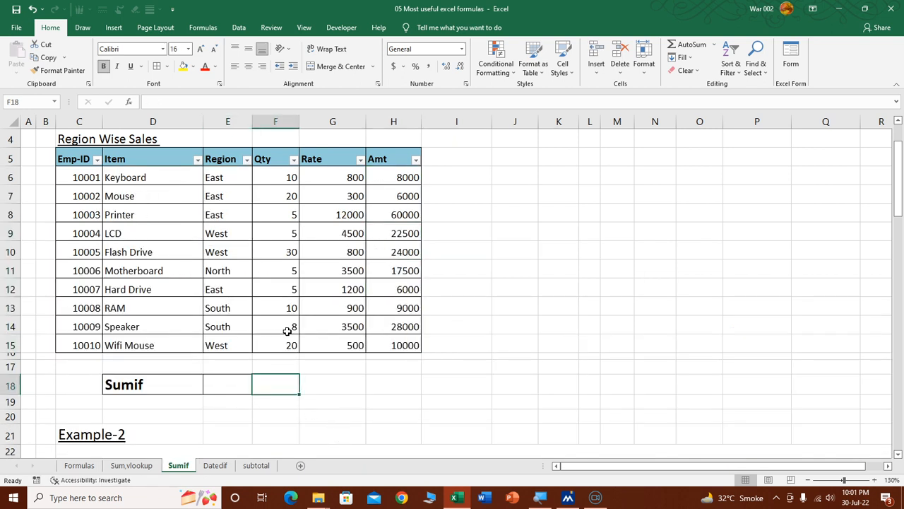
pyautogui.moveTo(300, 121); pyautogui.dragTo(336, 141)
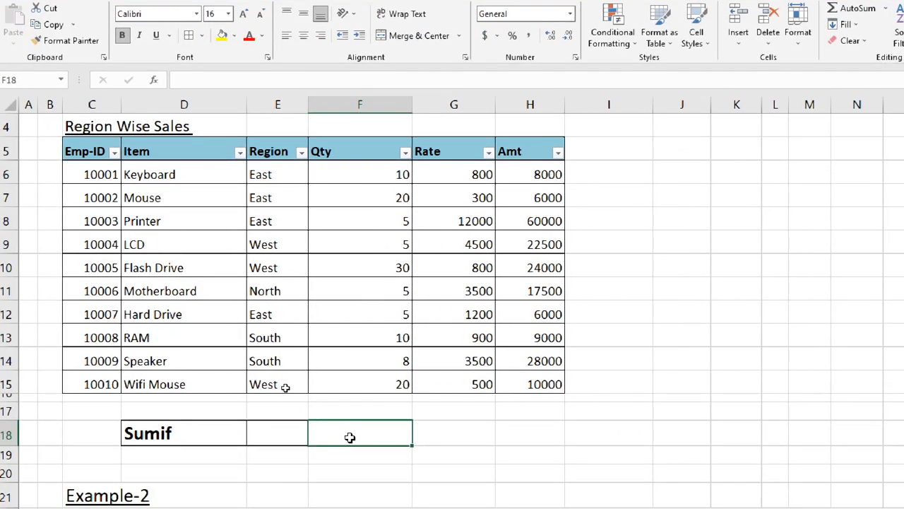
# - Enter the formula =sumif(E6:E15,E18,H6:H15) in F18 to total the Amt column by region
pyautogui.write('=')
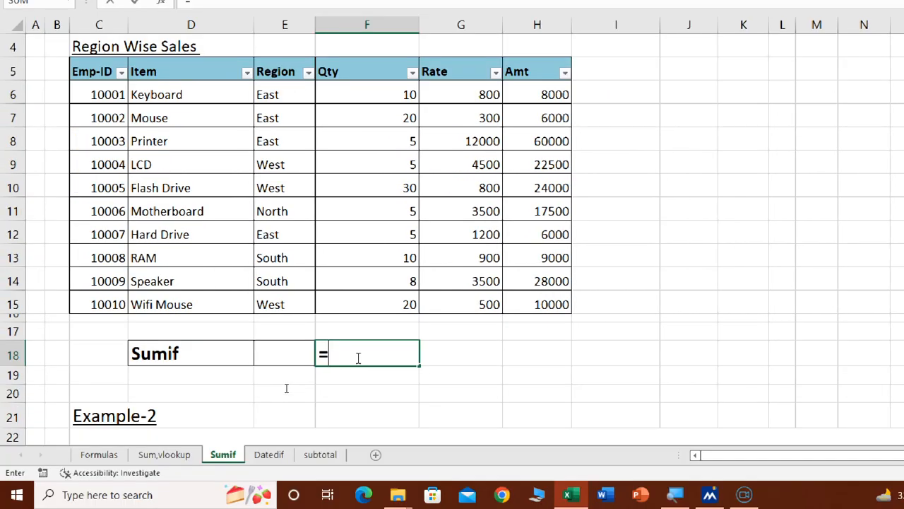
pyautogui.write('sumif')
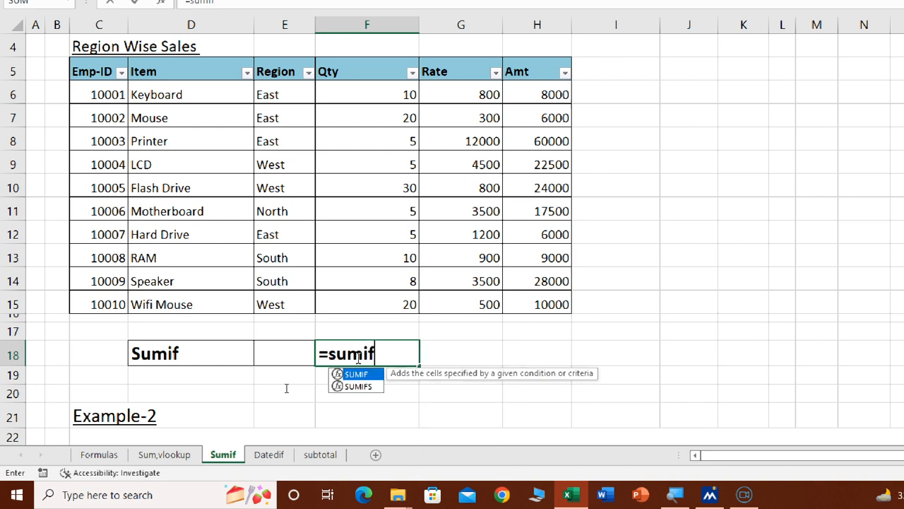
pyautogui.write('(')
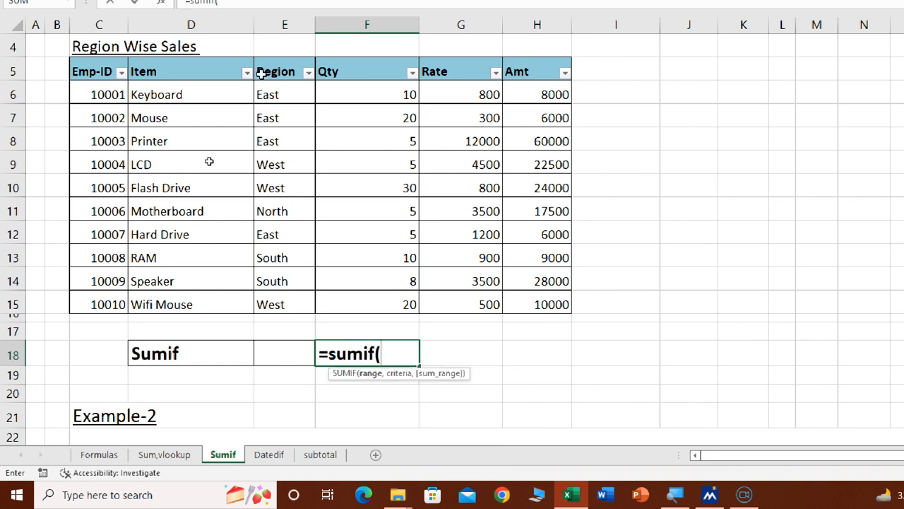
pyautogui.moveTo(288, 96); pyautogui.dragTo(285, 301)
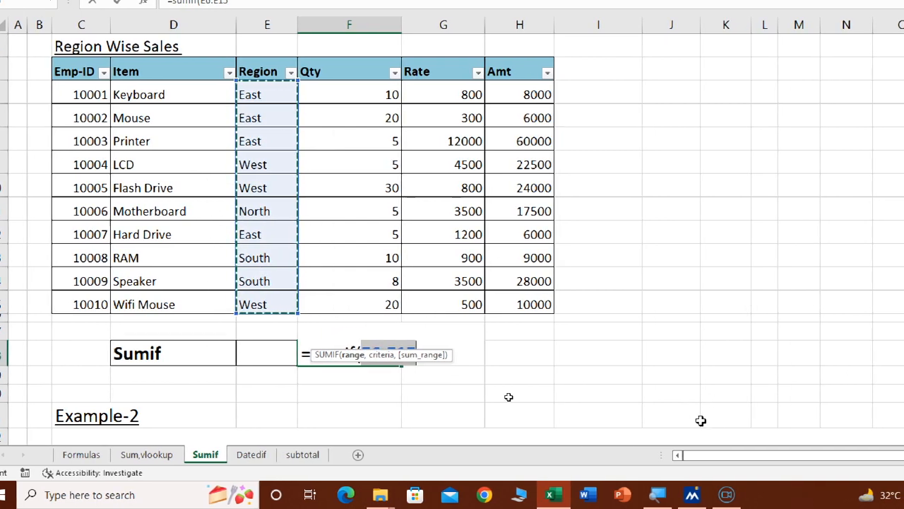
pyautogui.write(',')
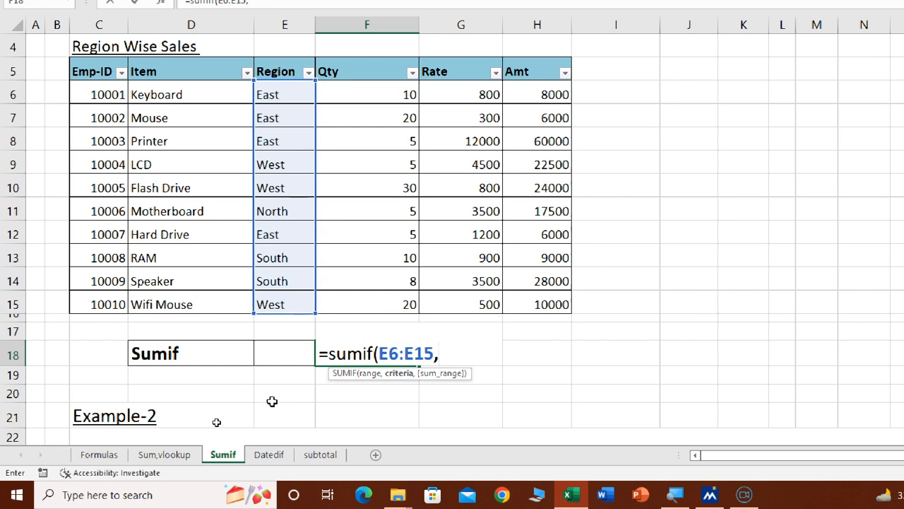
pyautogui.click(286, 356)
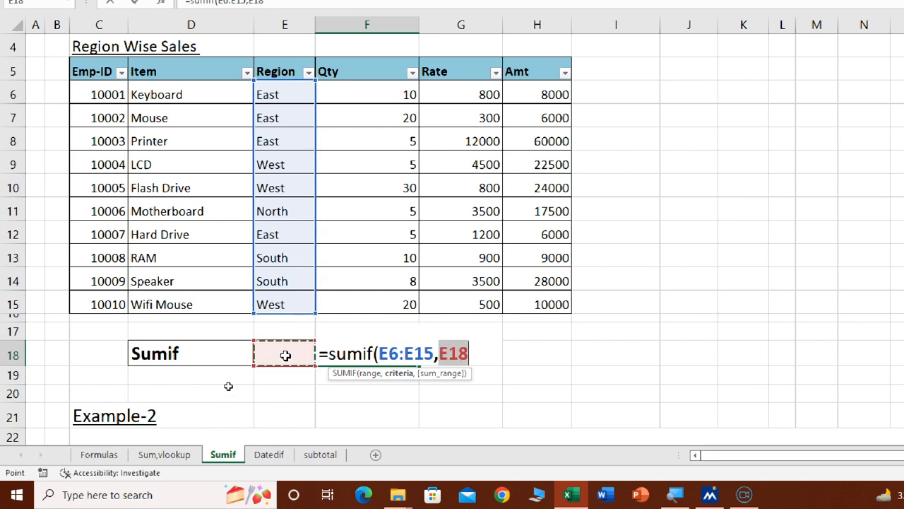
pyautogui.write(',')
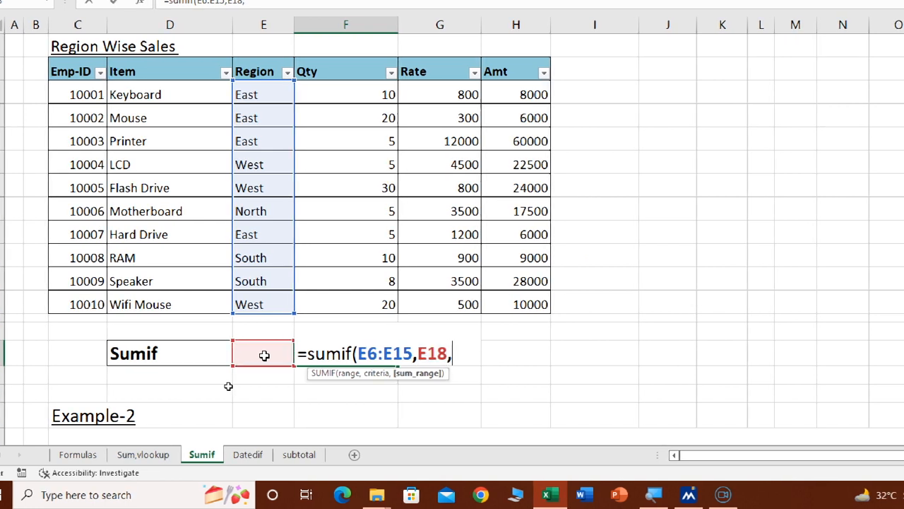
pyautogui.moveTo(499, 97); pyautogui.dragTo(506, 307)
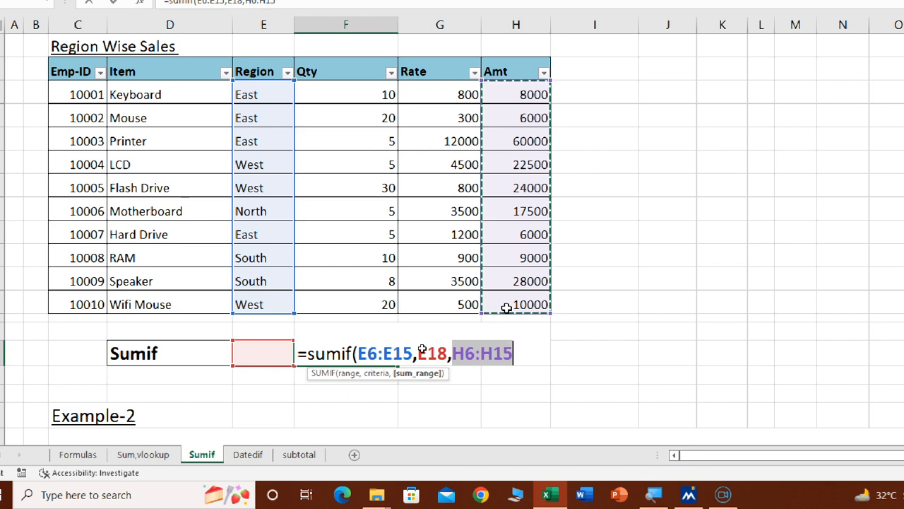
pyautogui.write(')')
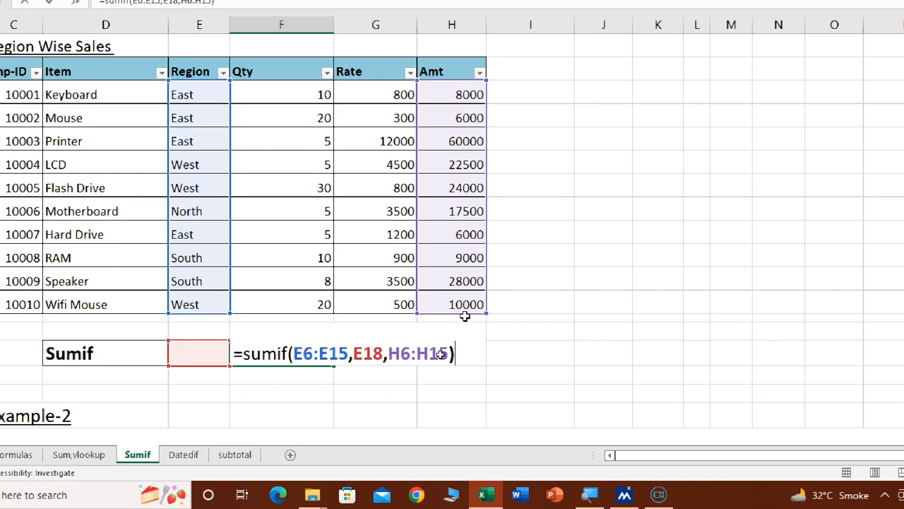
pyautogui.press('Return')
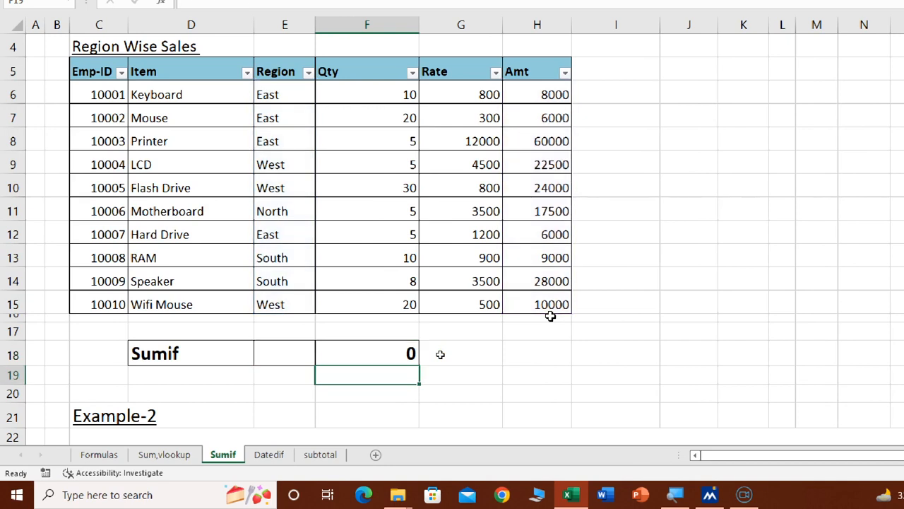
# - Enter west as the Sumif region criterion in E18 and select the formula cell F18
pyautogui.click(267, 353)
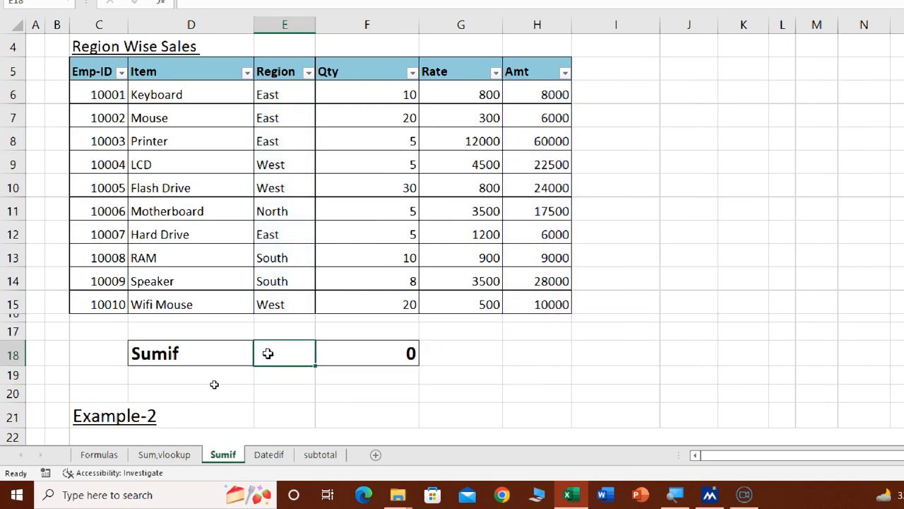
pyautogui.write('west')
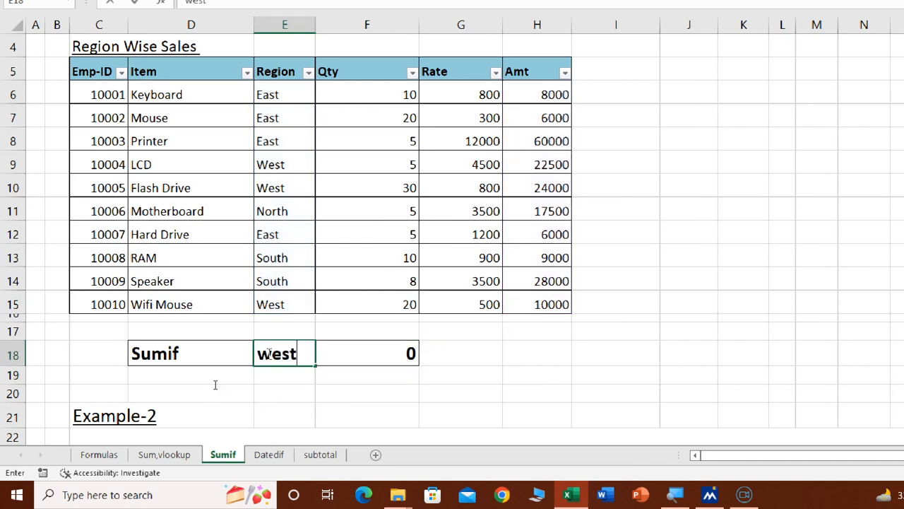
pyautogui.press('Return')
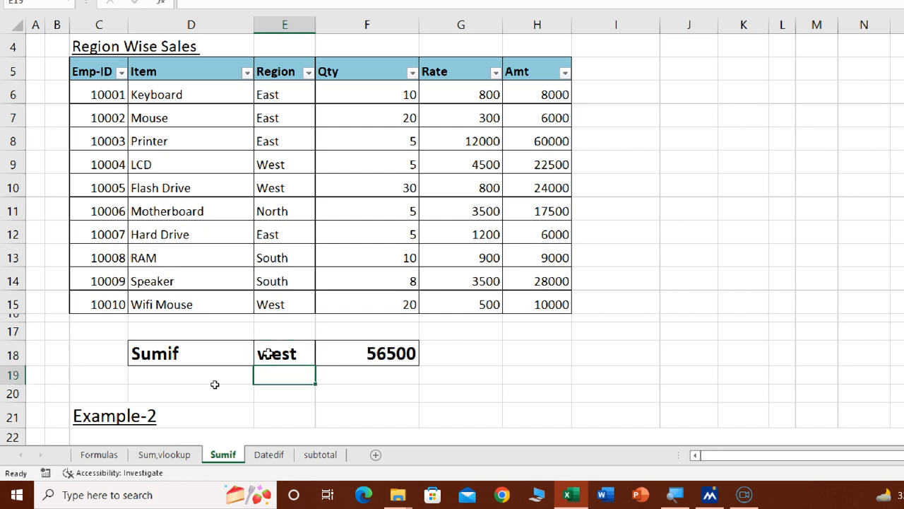
pyautogui.click(346, 353)
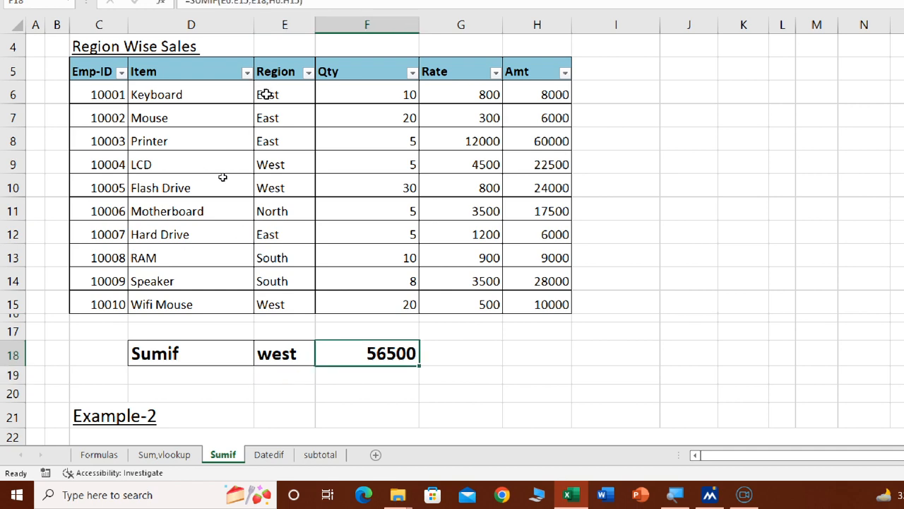
# - Filter the Region column to West only and select the remaining Amt values to verify the Sumif total
pyautogui.click(306, 72)
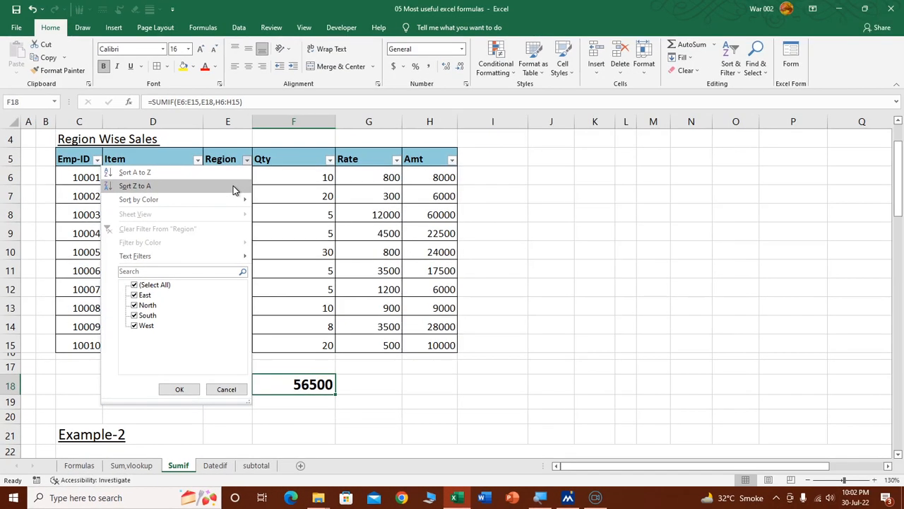
pyautogui.click(160, 284)
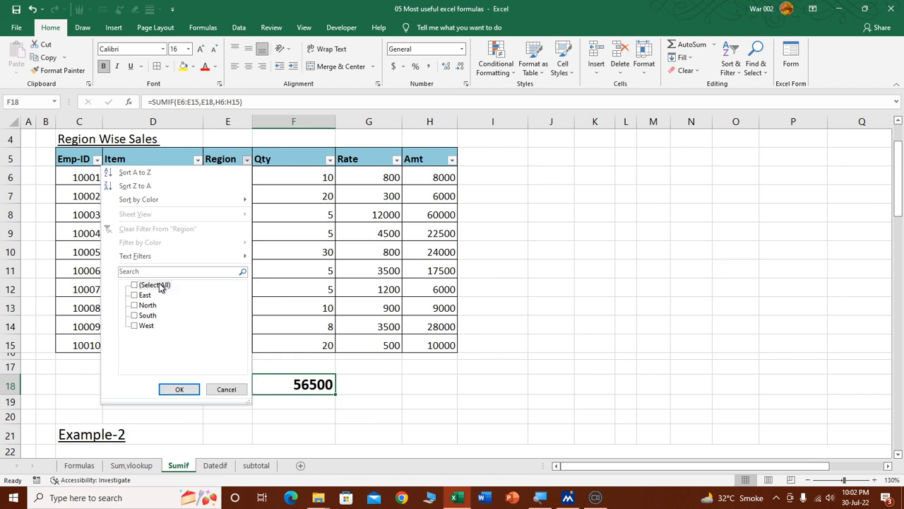
pyautogui.click(146, 325)
pyautogui.click(180, 389)
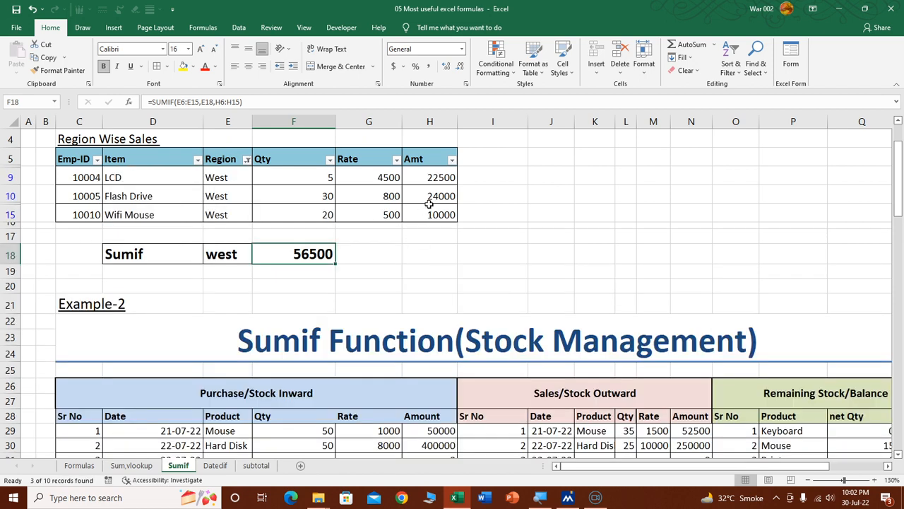
pyautogui.moveTo(429, 177); pyautogui.dragTo(430, 214)
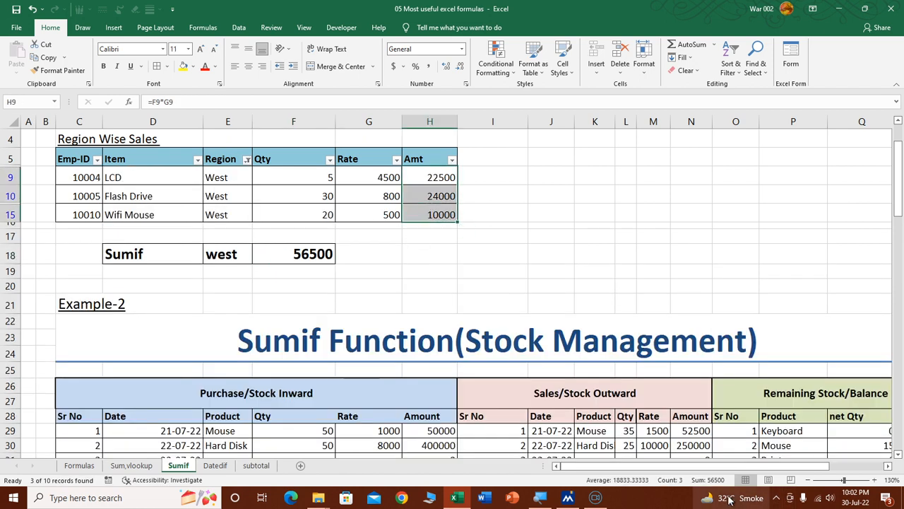
# - Restore all regions in the Region Wise Sales table by reselecting every value in the Region filter
pyautogui.click(247, 160)
pyautogui.click(146, 286)
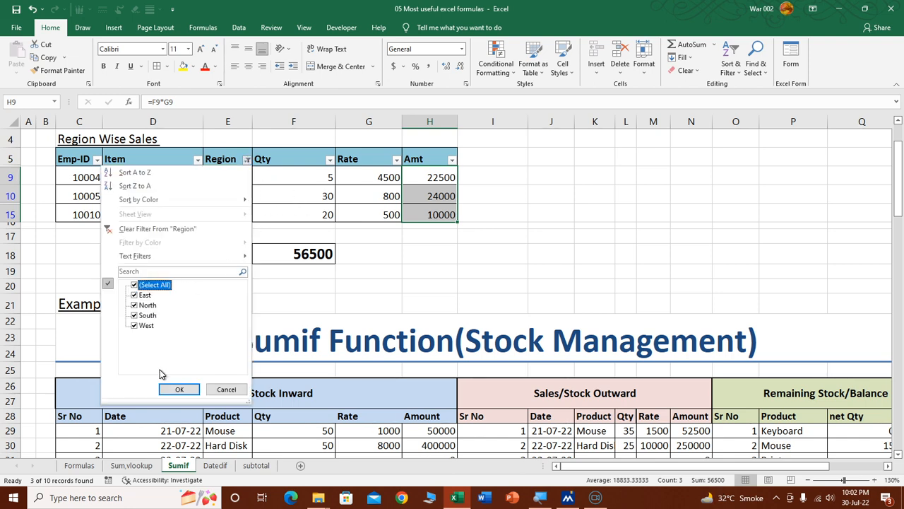
pyautogui.click(179, 388)
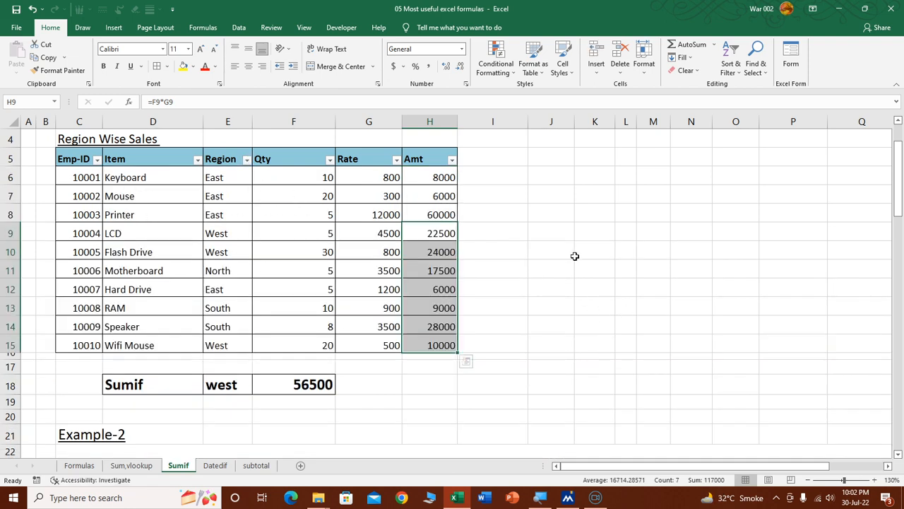
# - Narrow columns E:H of the Purchase/Stock Inward table in Example-2 to one equal width so all three tables fit in view
pyautogui.scroll(-3, 573, 252)
pyautogui.scroll(-2, 565, 244)
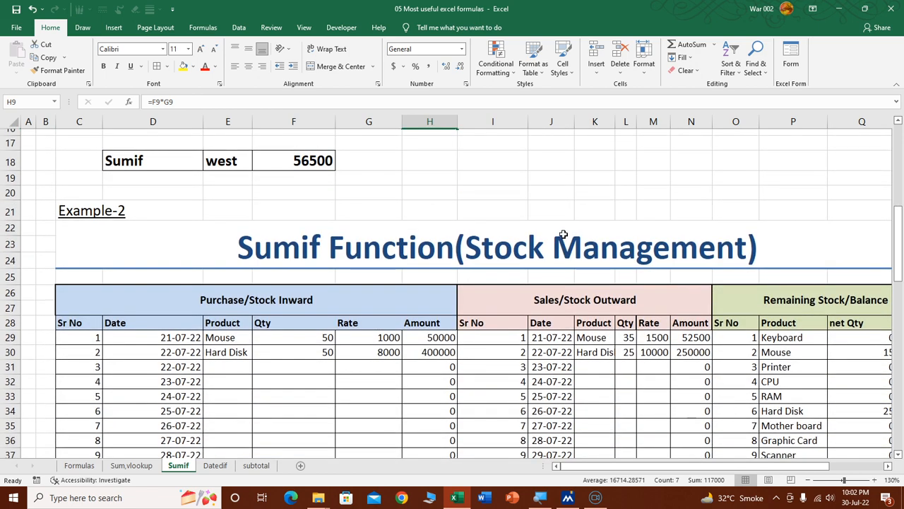
pyautogui.scroll(-1, 564, 237)
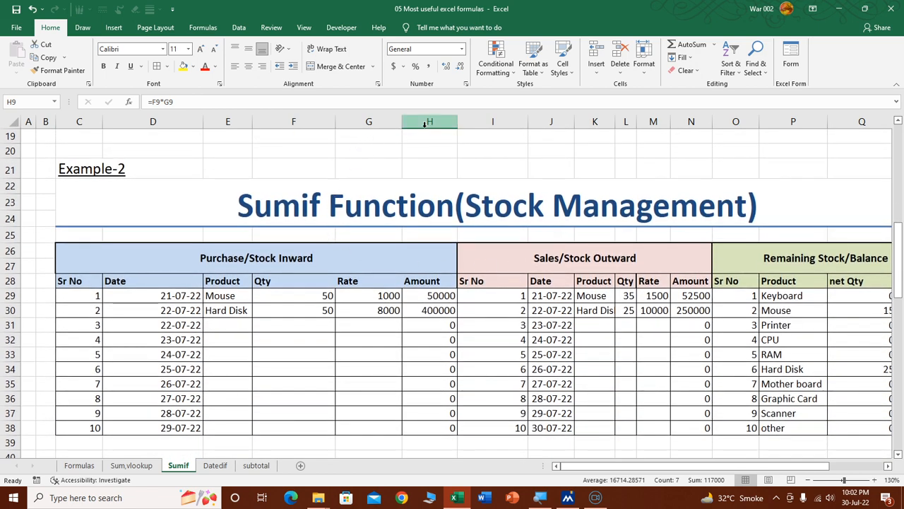
pyautogui.moveTo(424, 122); pyautogui.dragTo(228, 122)
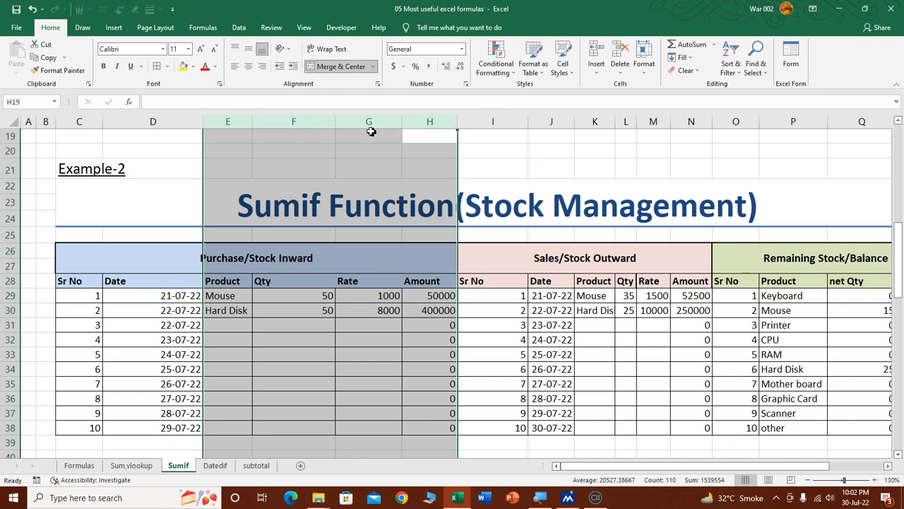
pyautogui.moveTo(334, 122); pyautogui.dragTo(335, 121)
pyautogui.click(335, 121)
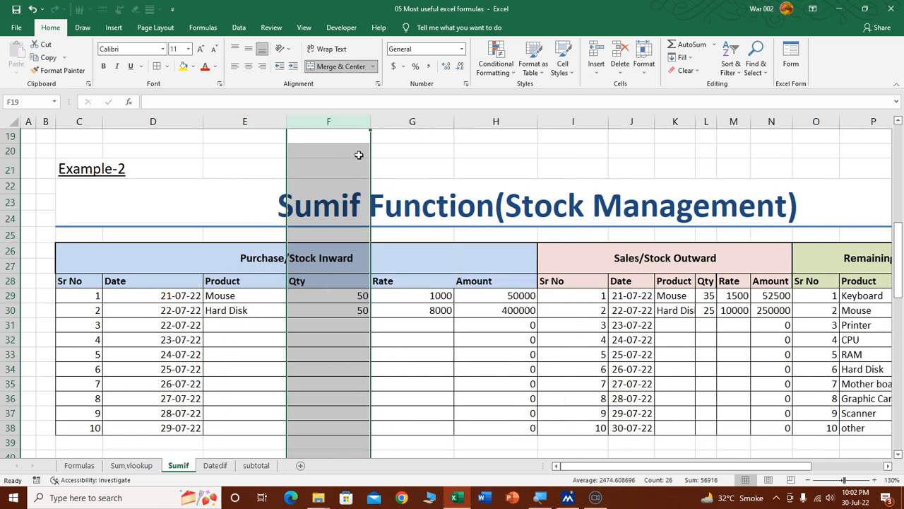
pyautogui.moveTo(506, 127); pyautogui.dragTo(234, 122)
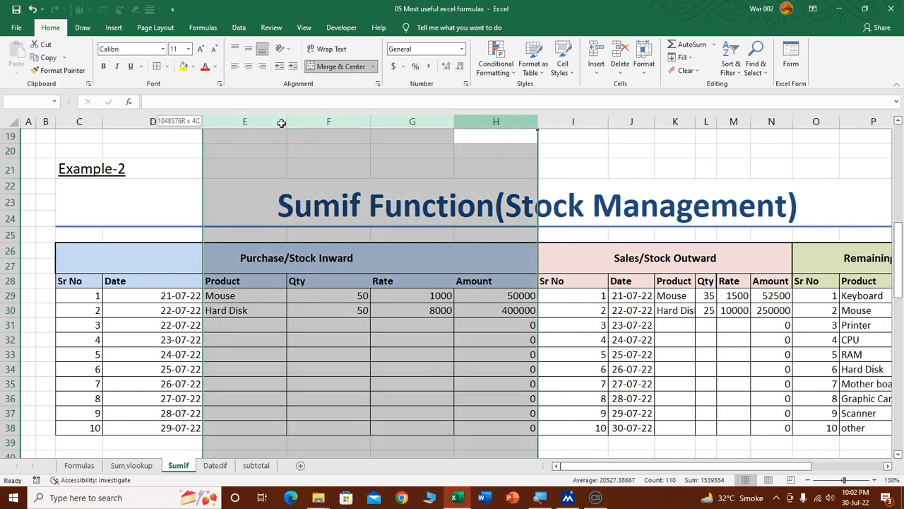
pyautogui.moveTo(368, 123); pyautogui.dragTo(325, 124)
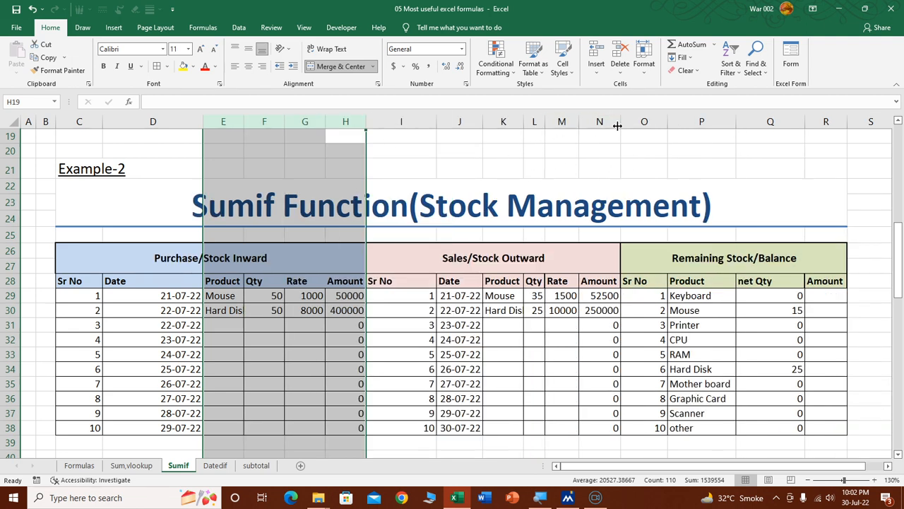
# - Give the Sales/Stock Outward columns I:N one equal width and autofit the Product and net Qty columns P:Q
pyautogui.moveTo(608, 123); pyautogui.dragTo(410, 139)
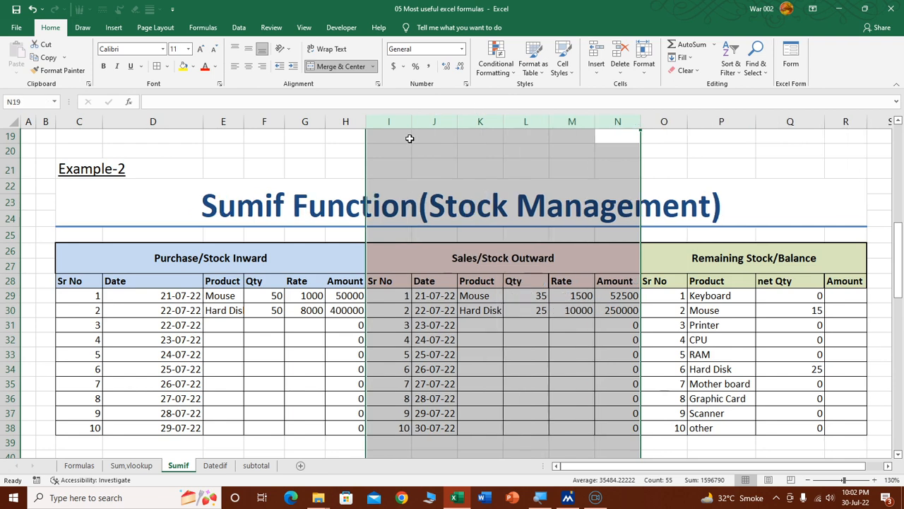
pyautogui.click(769, 313)
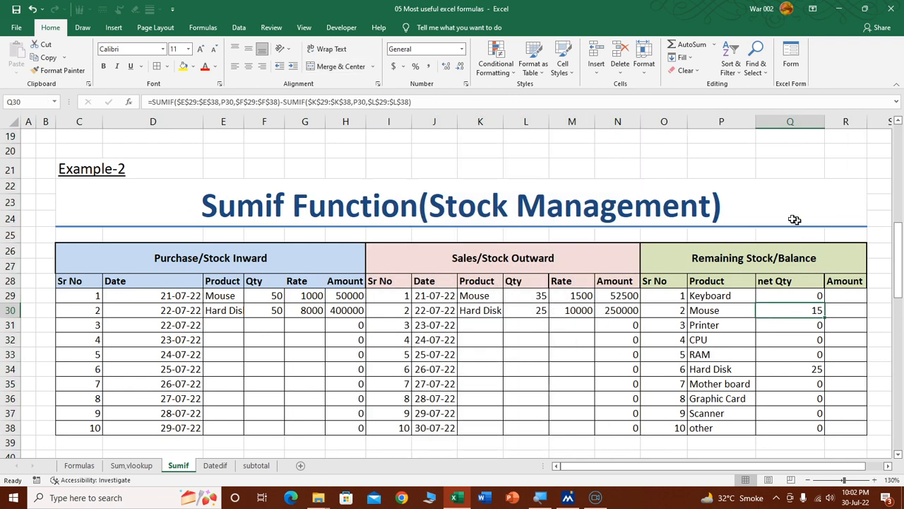
pyautogui.moveTo(790, 122); pyautogui.dragTo(726, 125)
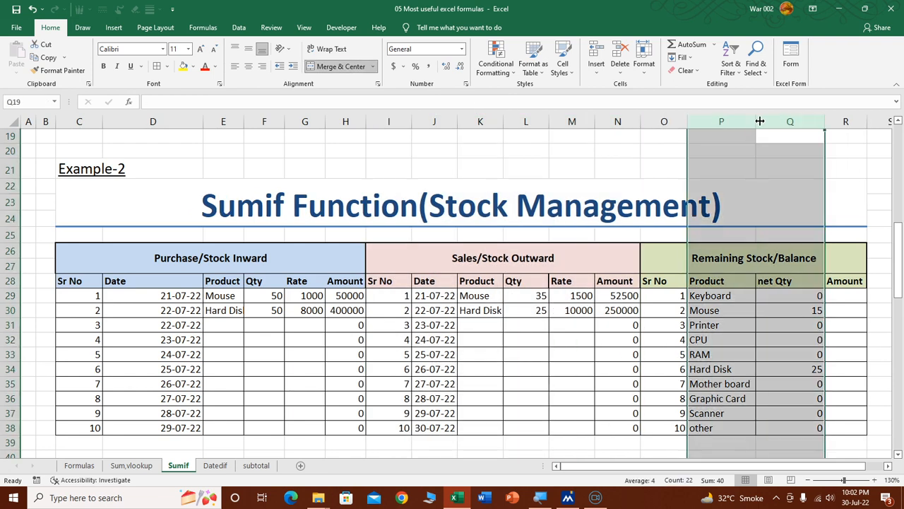
pyautogui.doubleClick(758, 121)
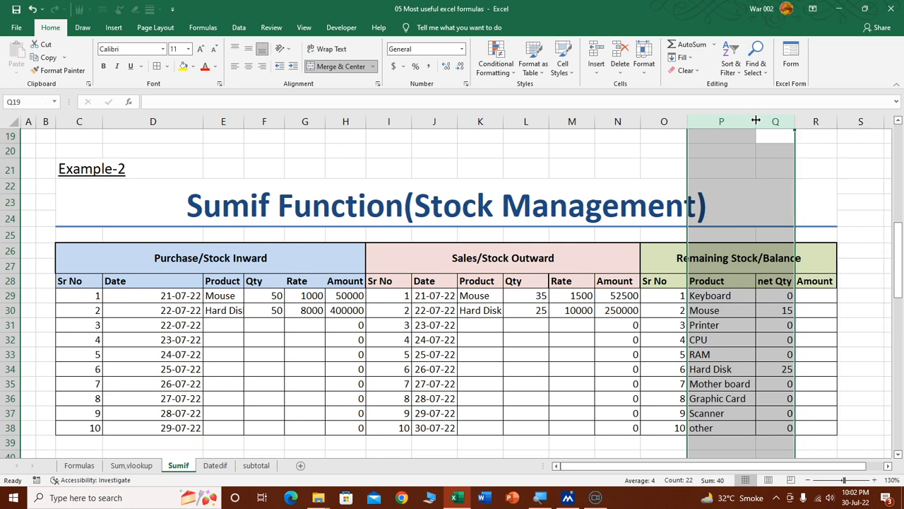
pyautogui.click(298, 392)
# - Clear the Hard Disk purchase in E30:G30, the sales quantities and rates in L29:M30, and the Hard Disk sales product in K30
pyautogui.moveTo(233, 311); pyautogui.dragTo(308, 311)
pyautogui.press('Delete')
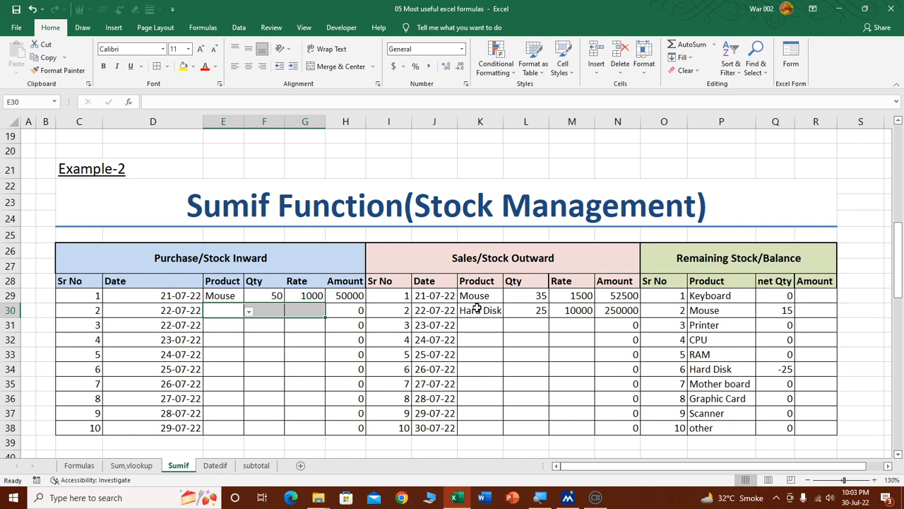
pyautogui.moveTo(520, 310); pyautogui.dragTo(577, 309)
pyautogui.moveTo(526, 296); pyautogui.dragTo(585, 311)
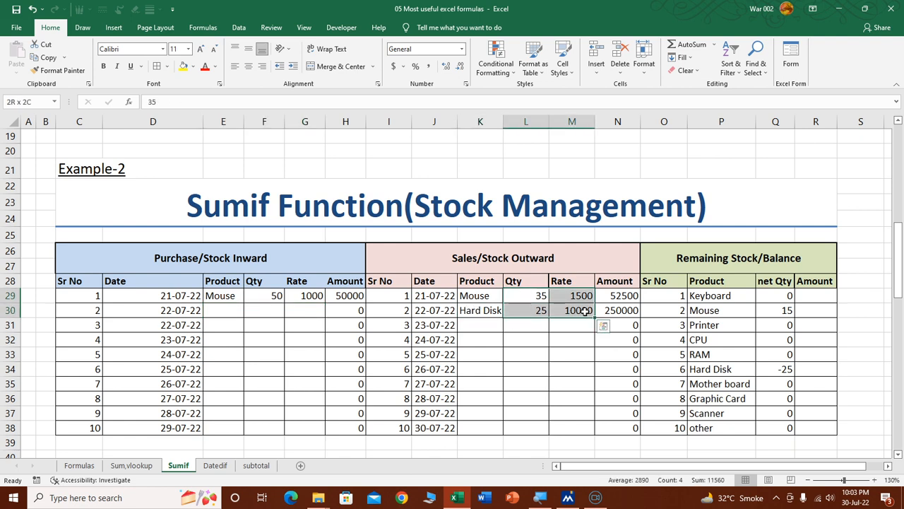
pyautogui.press('Delete')
pyautogui.click(498, 314)
pyautogui.press('Delete')
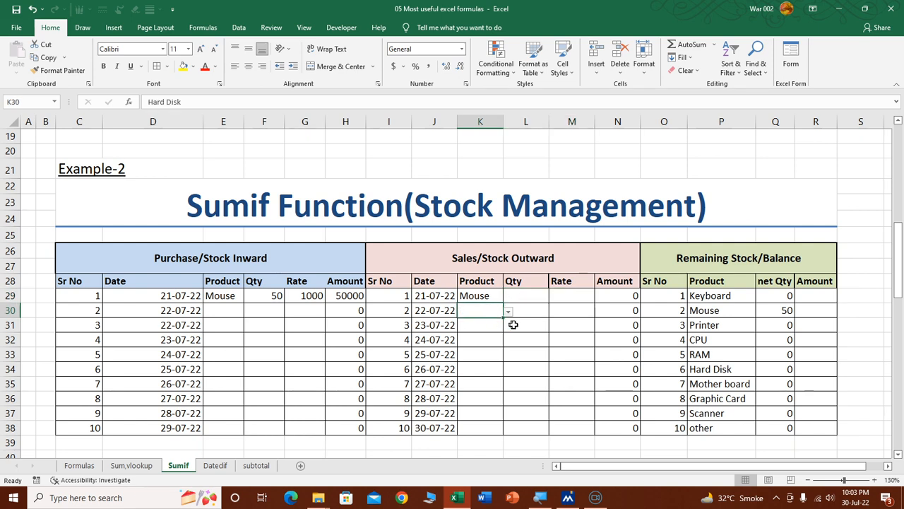
# - Enter 10 as the Mouse quantity sold in L29 of the Sales/Stock Outward table
pyautogui.click(523, 296)
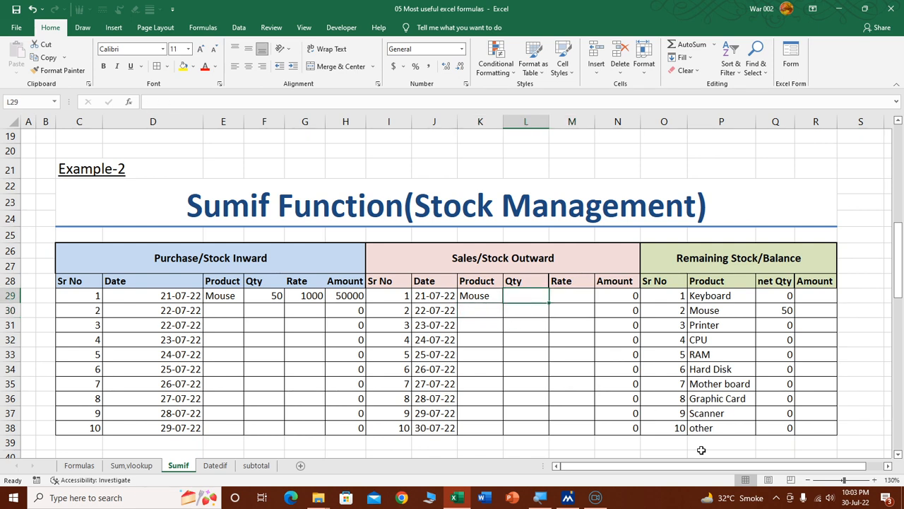
pyautogui.write('10')
pyautogui.press('Tab')
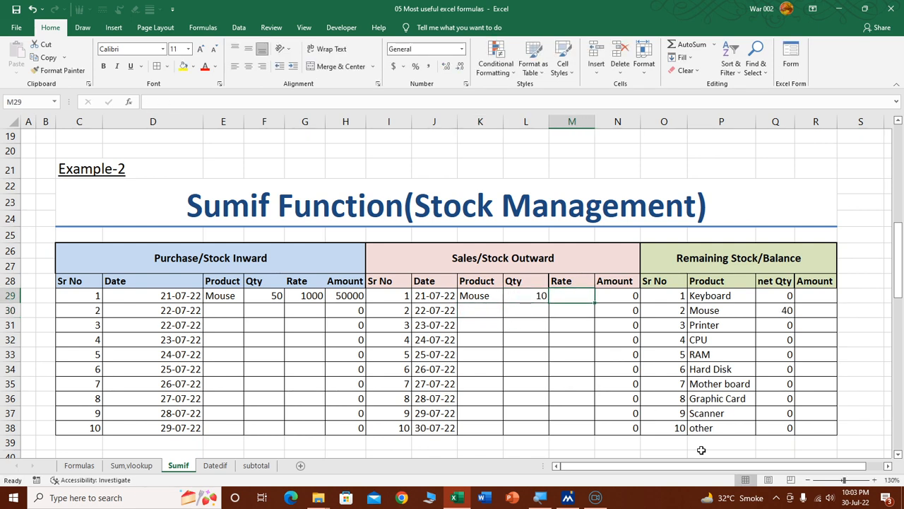
# - Enter 1200 as the Mouse sale rate in M29, and check the net Qty formulas for Mouse and Keyboard
pyautogui.write('1200')
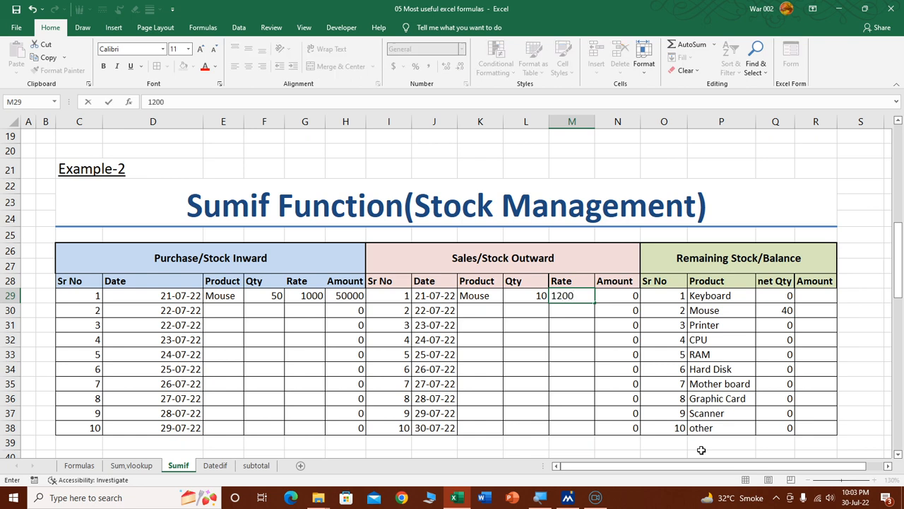
pyautogui.press('Tab')
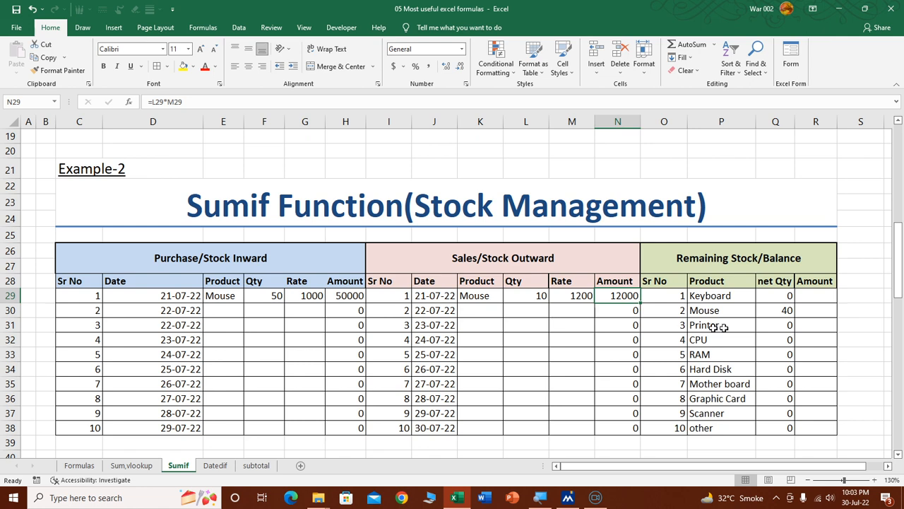
pyautogui.click(777, 313)
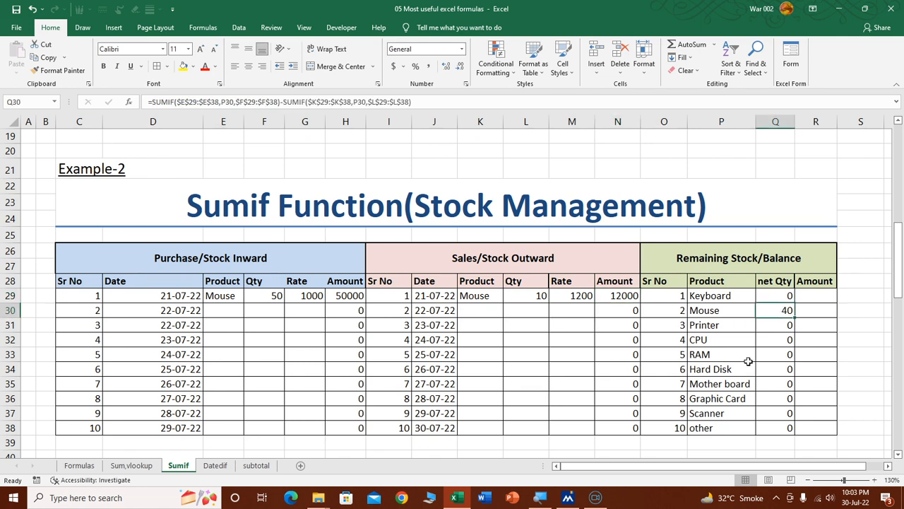
pyautogui.click(774, 297)
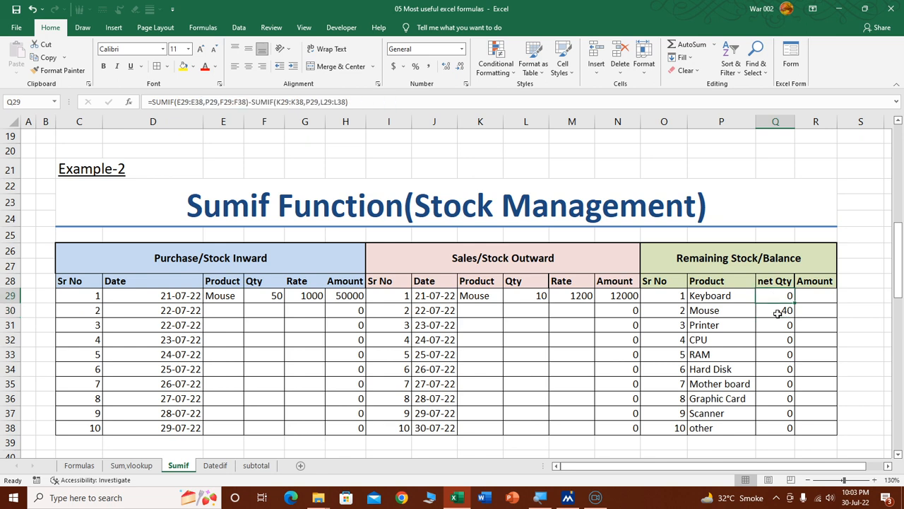
# - Narrow the Sales/Stock Outward columns K:N equally and shrink the purchase Date column D to just fit its dates
pyautogui.moveTo(618, 123); pyautogui.dragTo(480, 123)
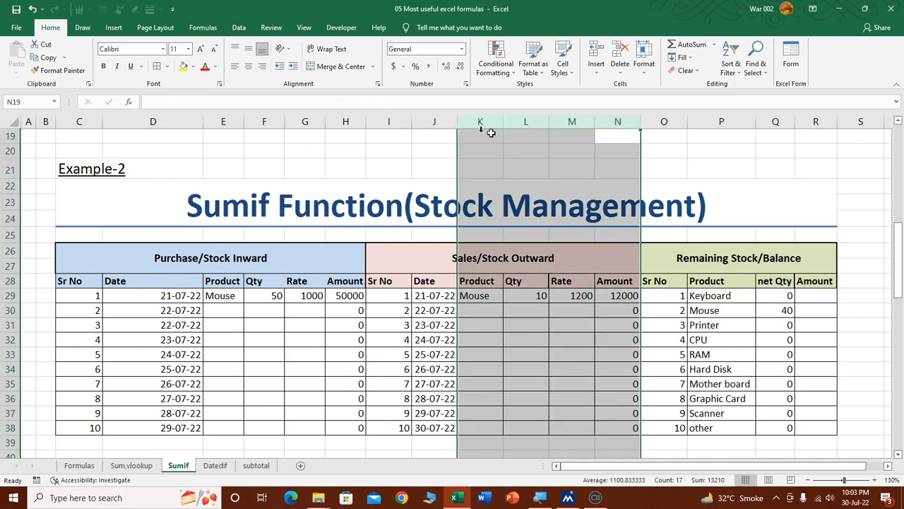
pyautogui.moveTo(553, 123); pyautogui.dragTo(534, 124)
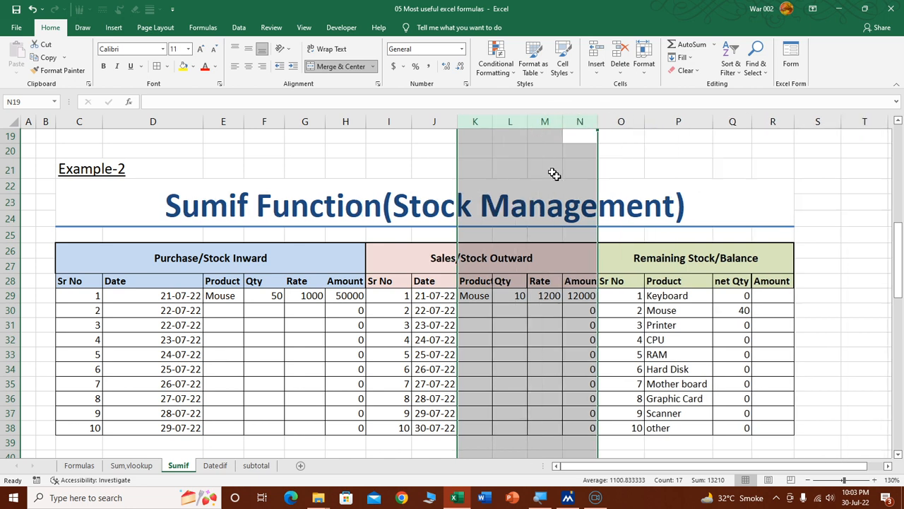
pyautogui.click(58, 197)
pyautogui.moveTo(203, 121); pyautogui.dragTo(145, 121)
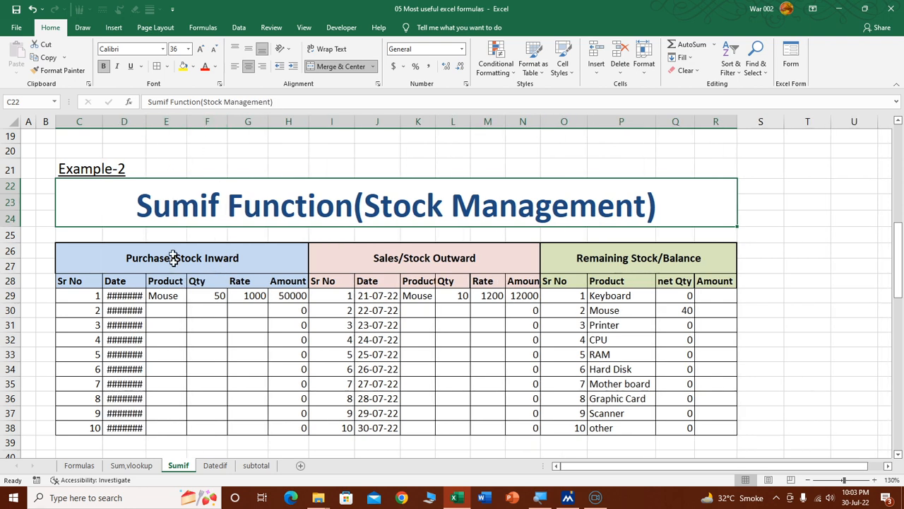
pyautogui.moveTo(146, 129); pyautogui.dragTo(159, 128)
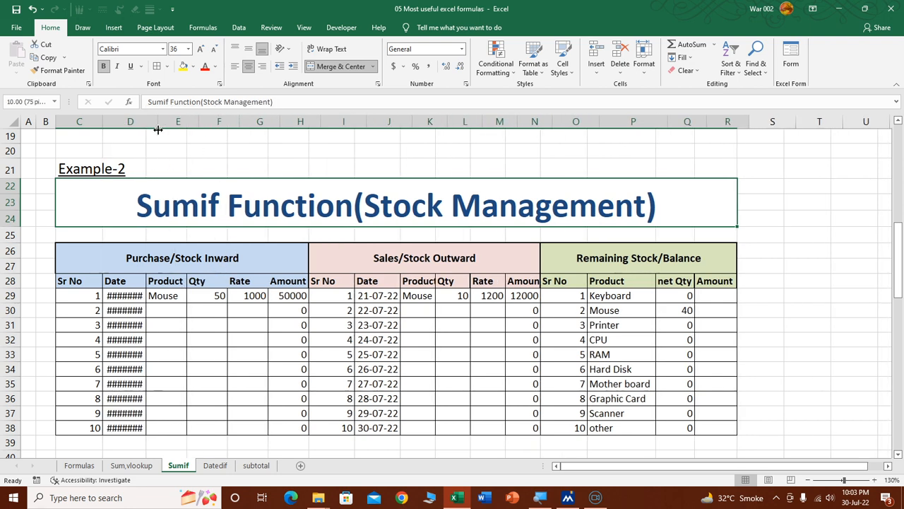
# - Widen the net Qty column Q and make the quantities in Q29:Q38 bold
pyautogui.click(696, 301)
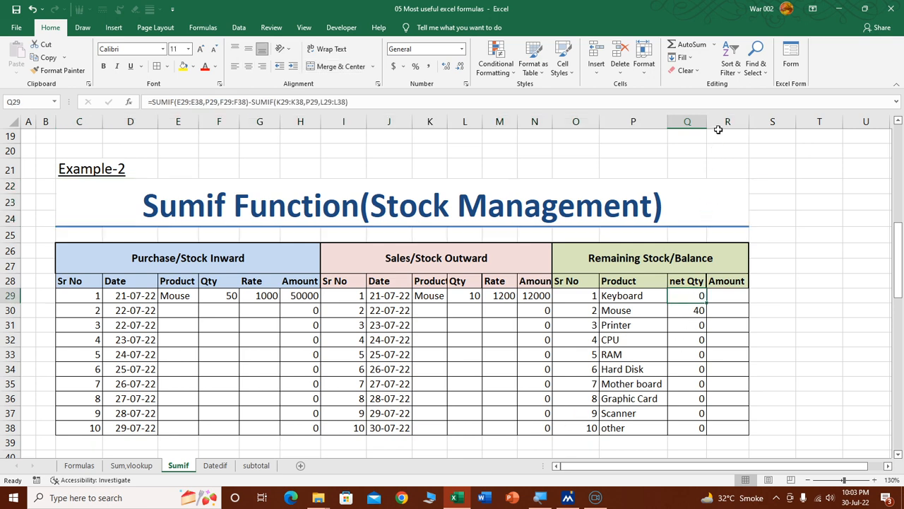
pyautogui.moveTo(708, 121); pyautogui.dragTo(768, 121)
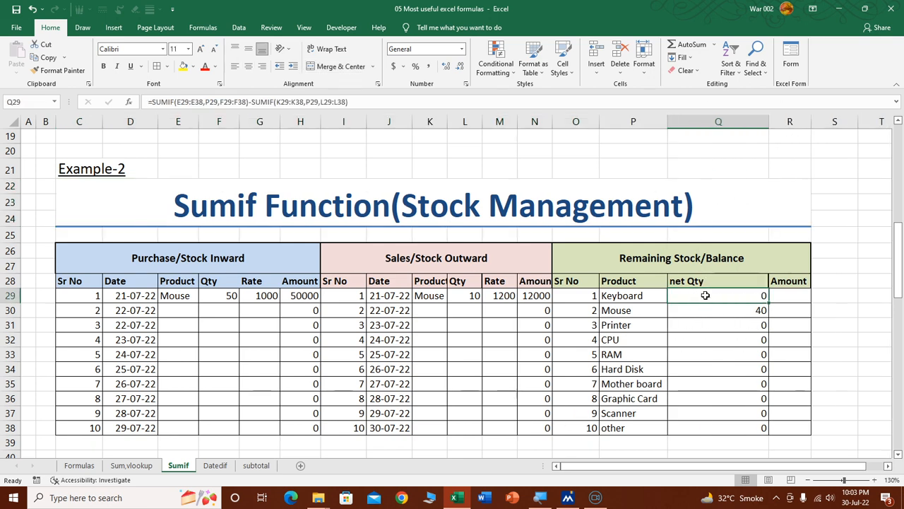
pyautogui.moveTo(704, 295); pyautogui.dragTo(714, 428)
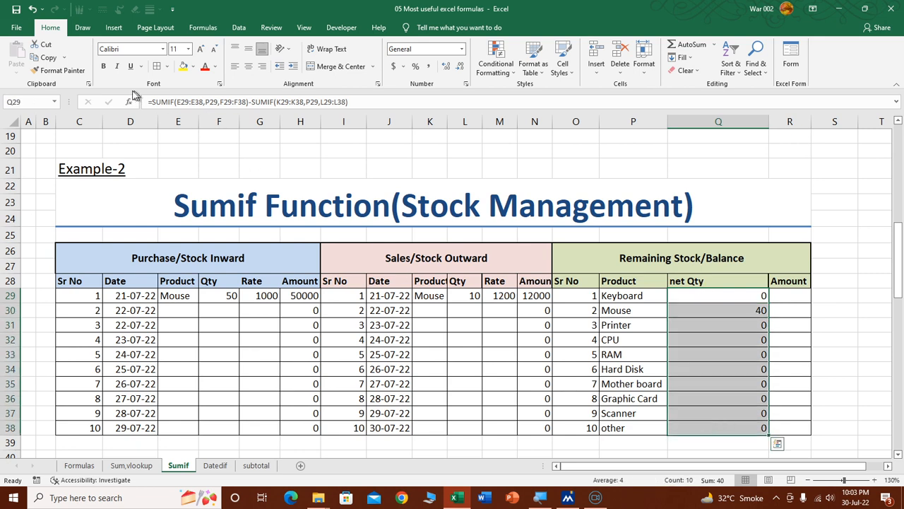
pyautogui.click(103, 67)
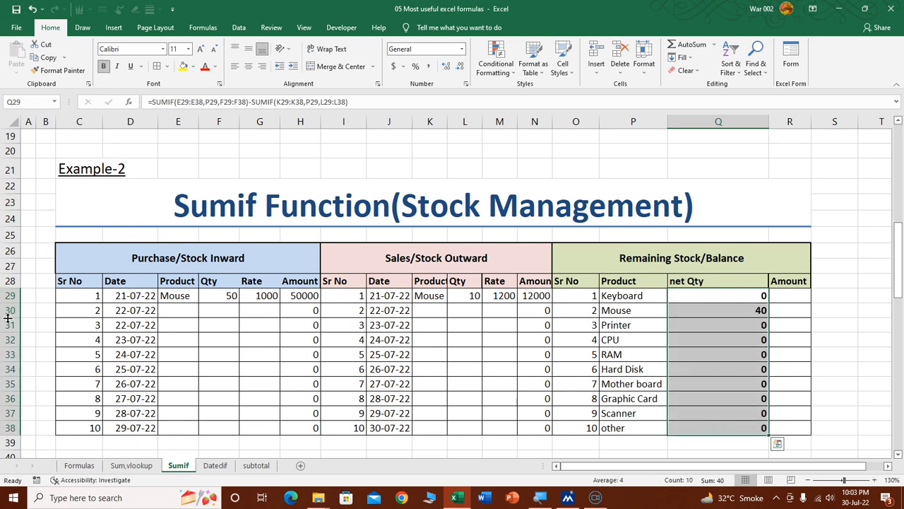
pyautogui.click(695, 371)
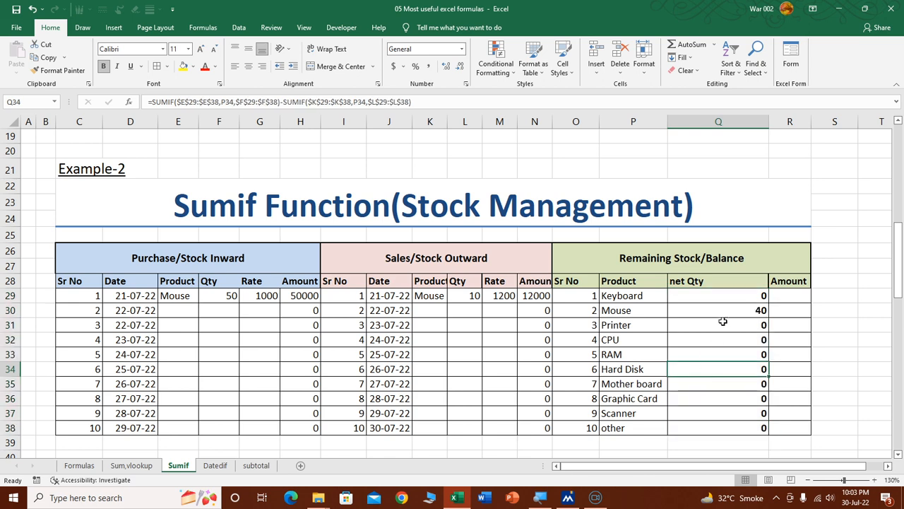
# - Begin the Keyboard net Qty formula in Q29 with the purchased quantity, =SUMIF($E$29:$E$38,P29,$F$29:$F$38), followed by a minus sign
pyautogui.click(714, 296)
pyautogui.write('=')
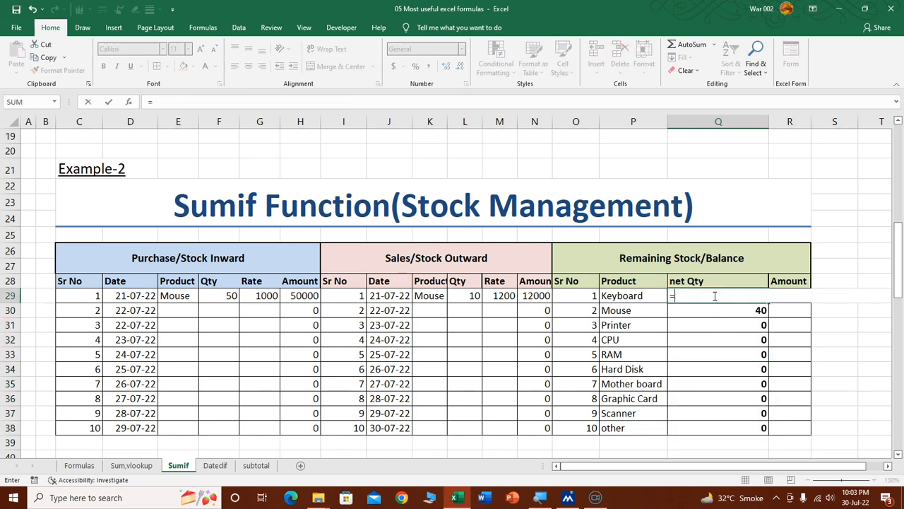
pyautogui.write('sumif')
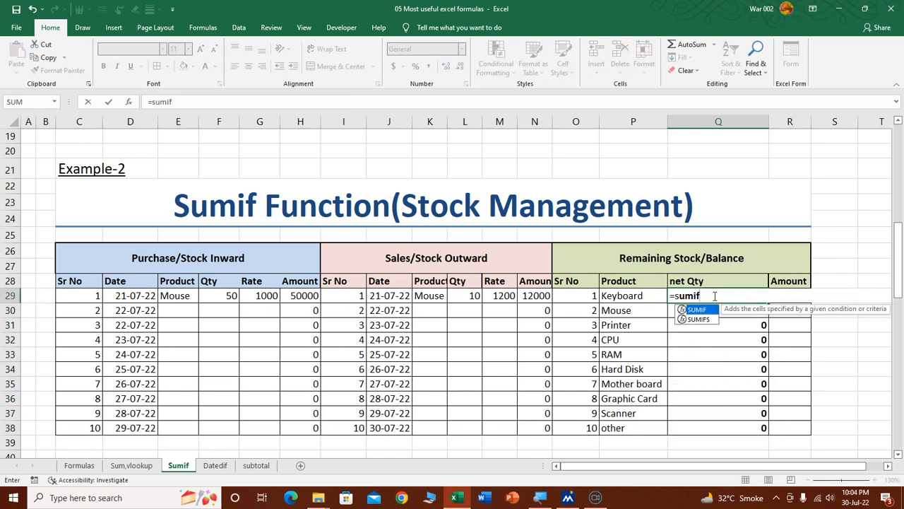
pyautogui.write('(')
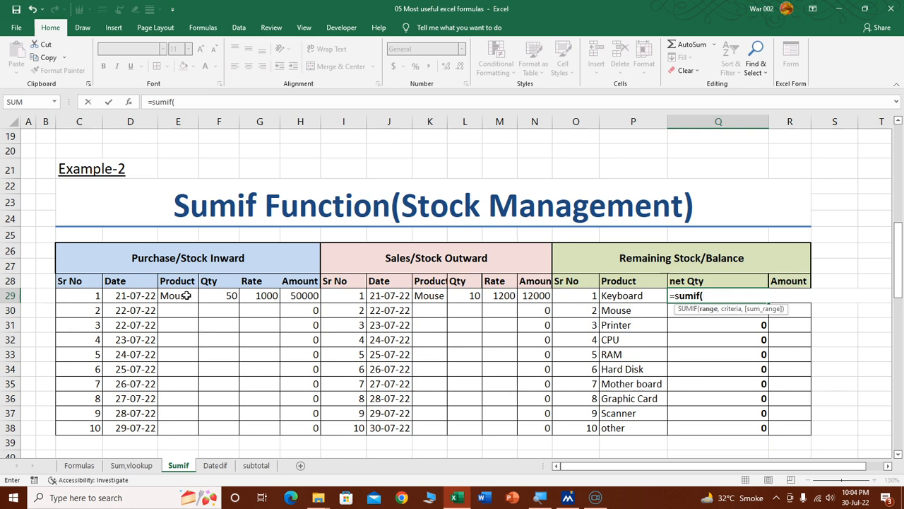
pyautogui.moveTo(185, 295); pyautogui.dragTo(178, 428)
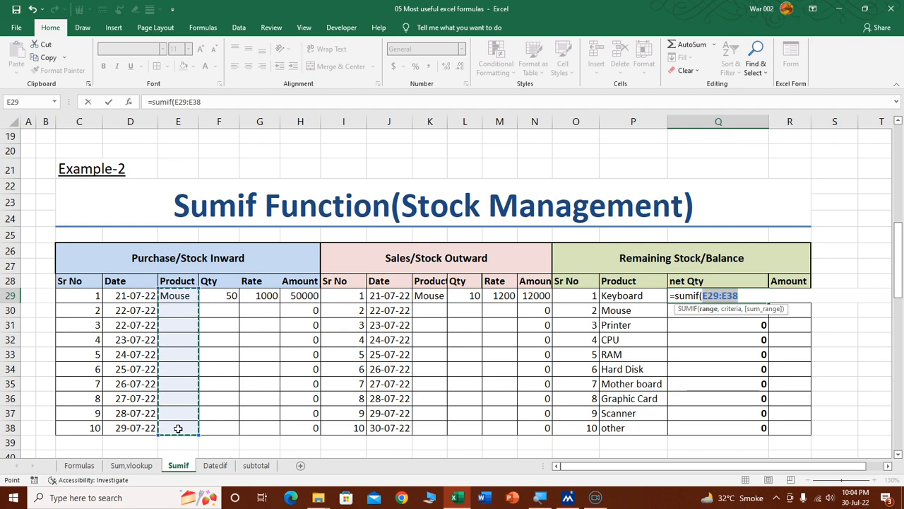
pyautogui.press('F4')
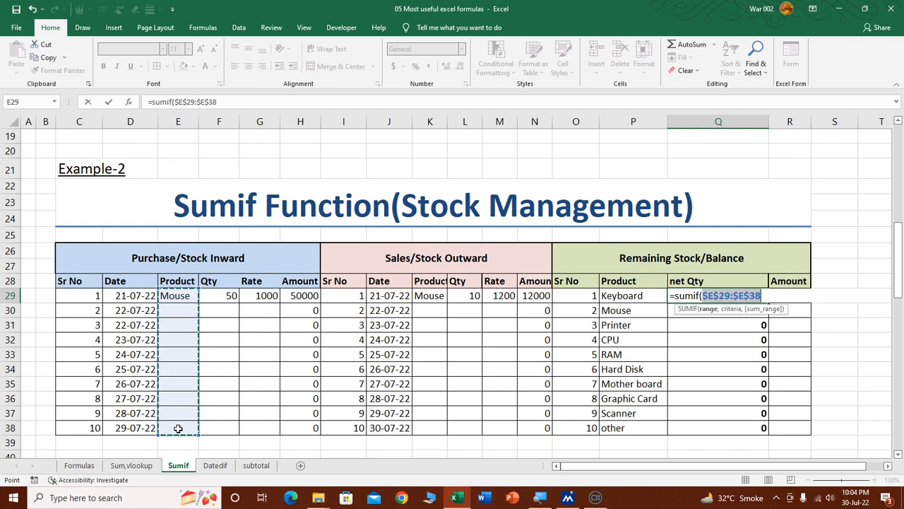
pyautogui.write(',')
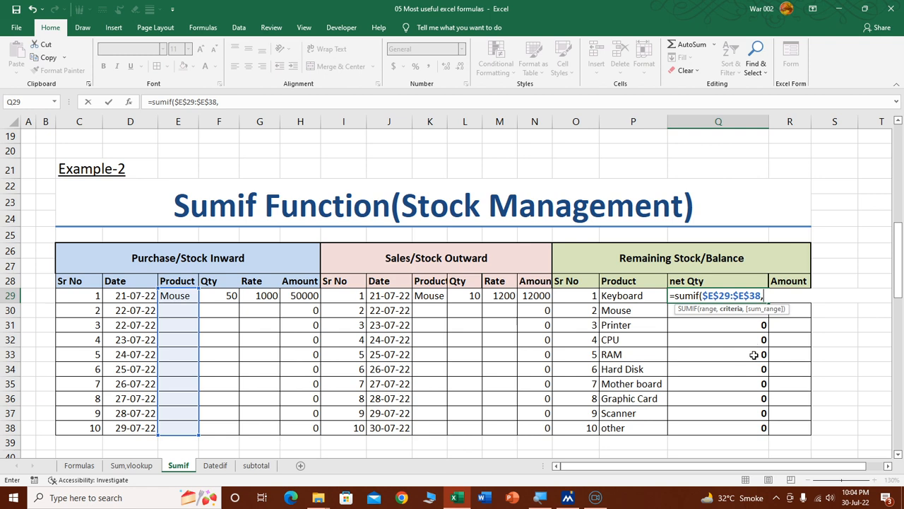
pyautogui.click(635, 295)
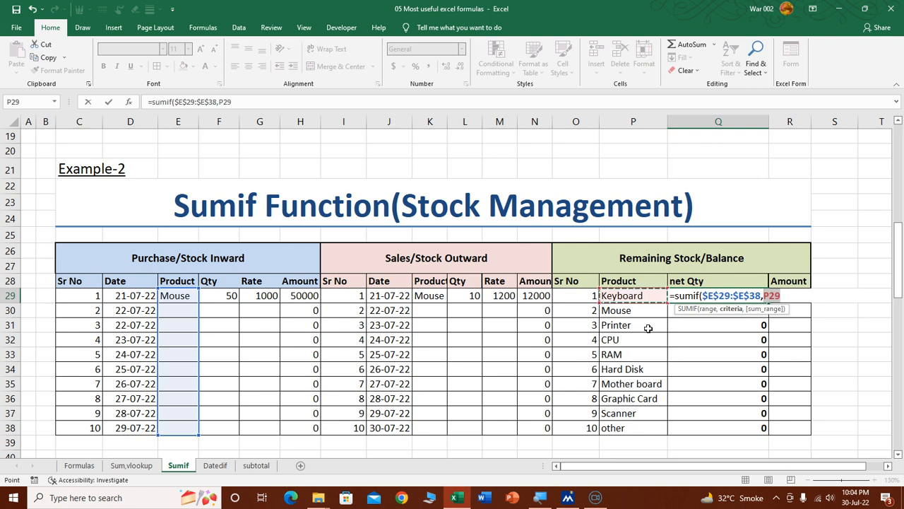
pyautogui.write(',')
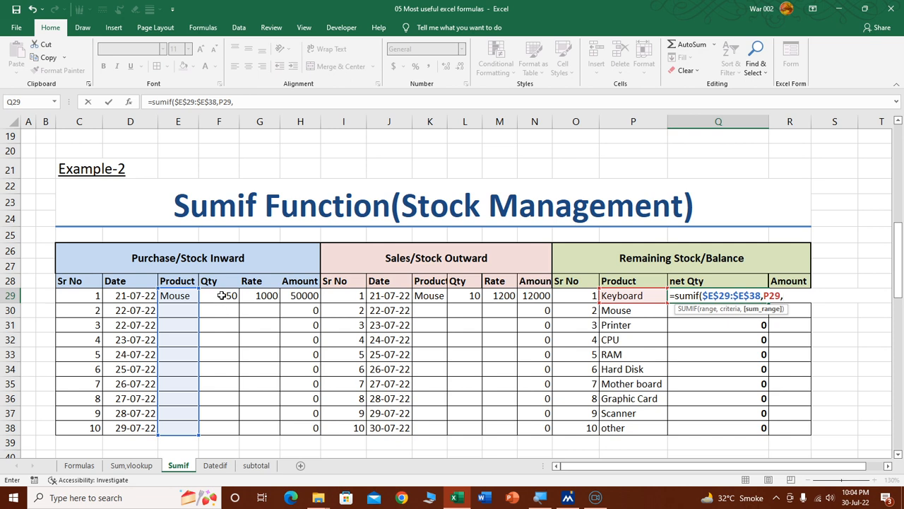
pyautogui.moveTo(221, 295); pyautogui.dragTo(218, 428)
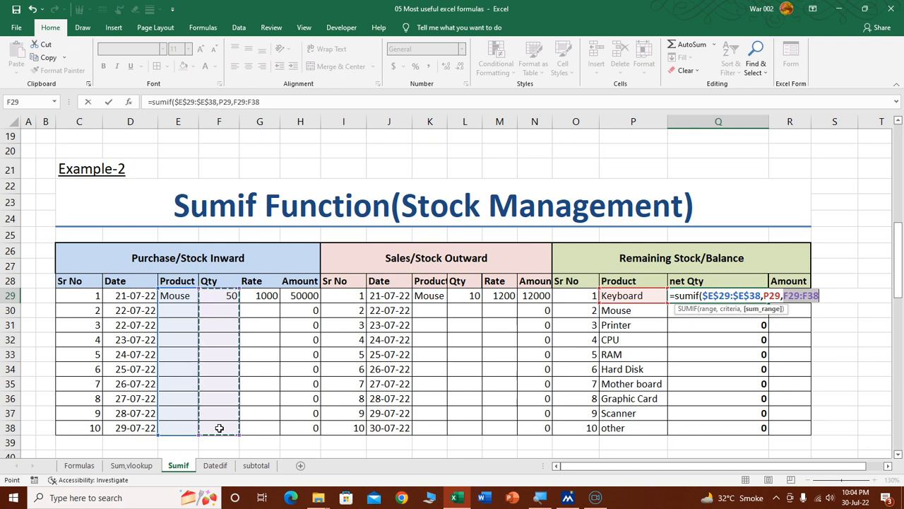
pyautogui.press('F4')
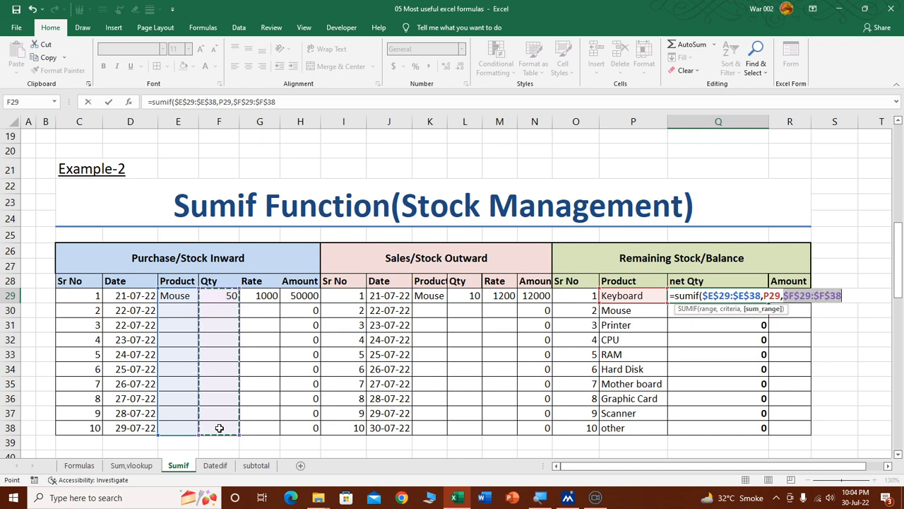
pyautogui.write(')-')
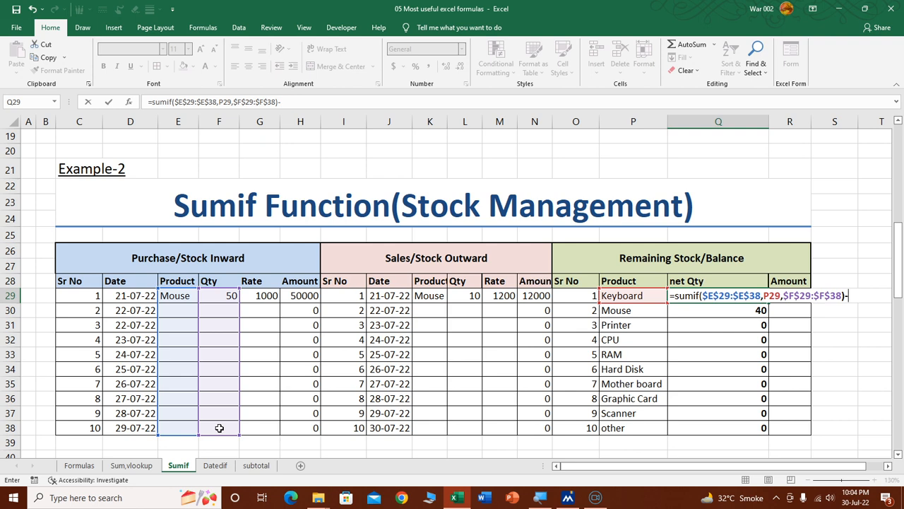
# - Complete the Q29 formula by subtracting the sold quantity, SUMIF($K$29:$K$38,P29,$L$29:$L$38), and select the cell again
pyautogui.write('sumif')
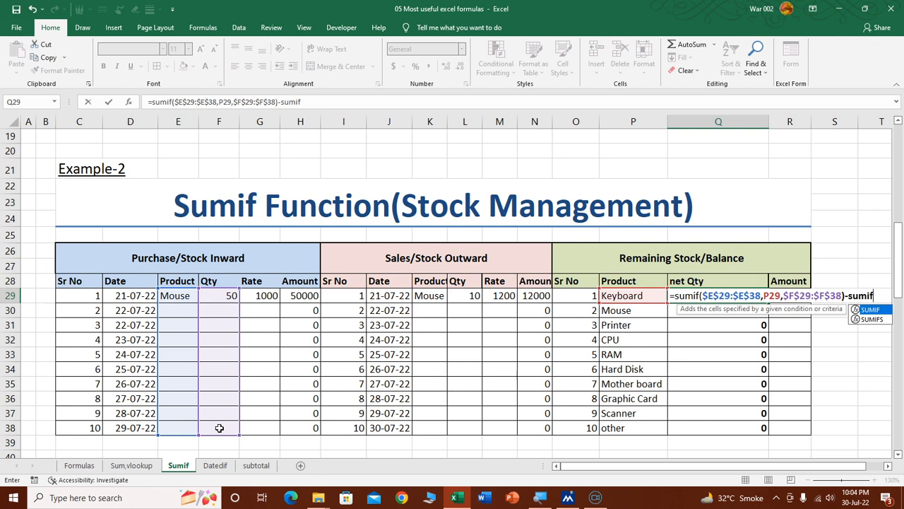
pyautogui.write('(')
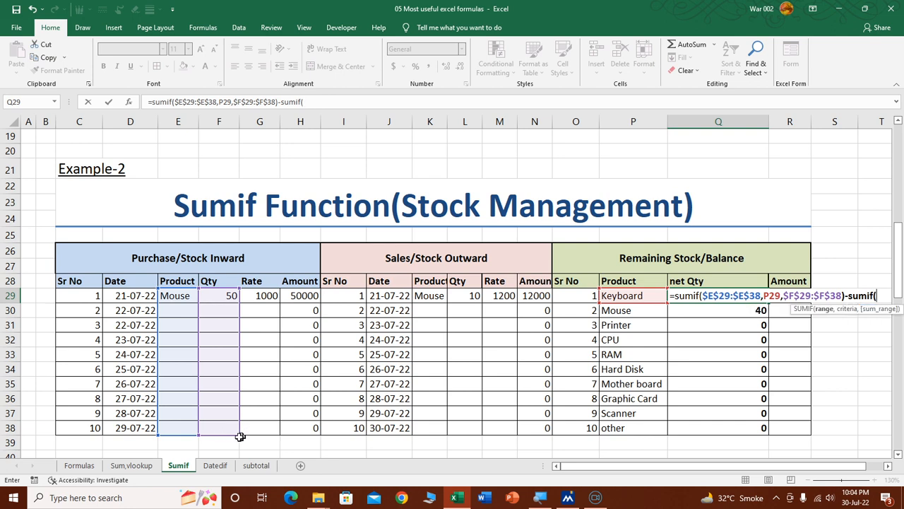
pyautogui.moveTo(430, 295); pyautogui.dragTo(438, 424)
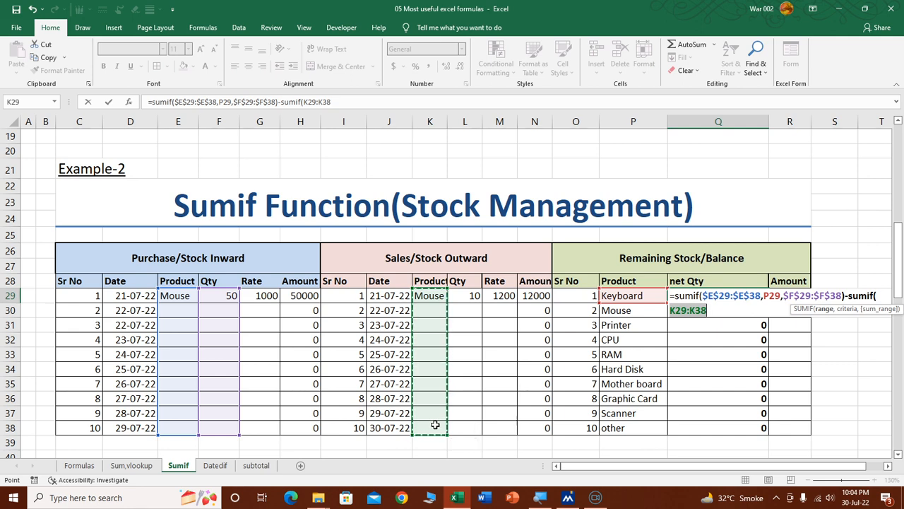
pyautogui.press('F4')
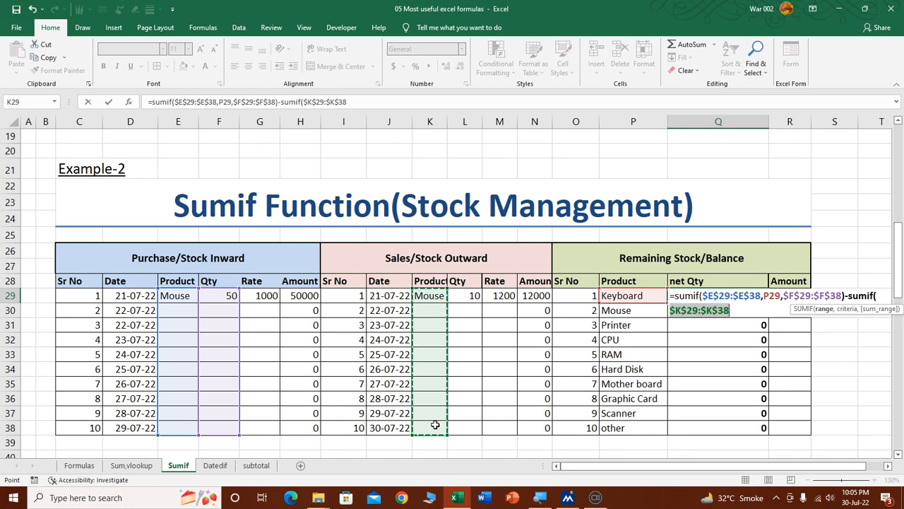
pyautogui.write(',')
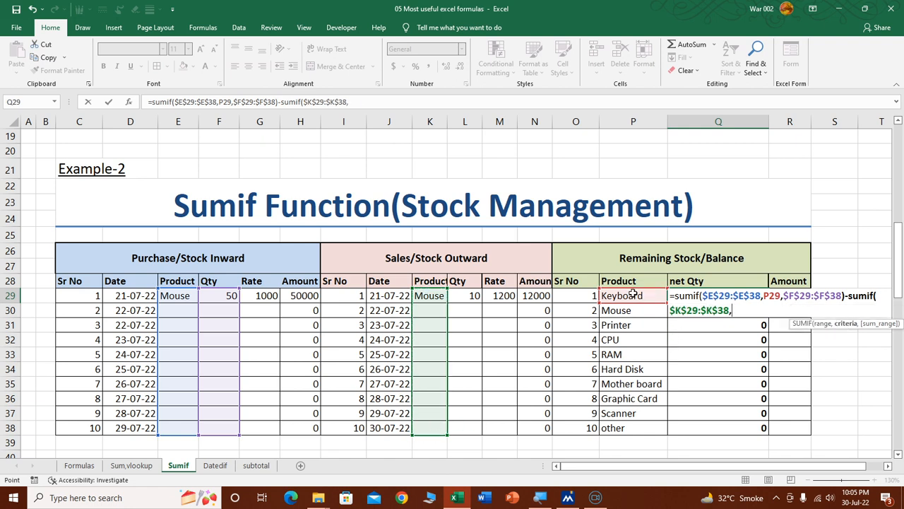
pyautogui.click(634, 295)
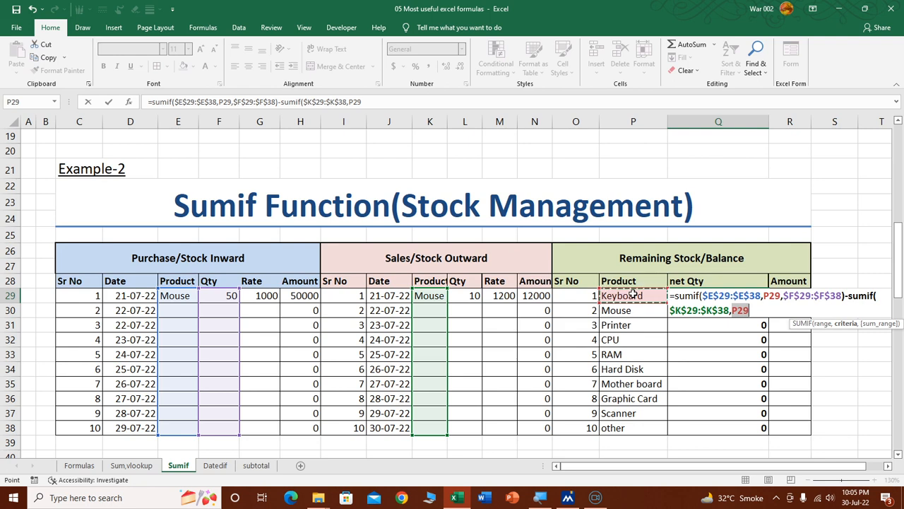
pyautogui.write(',')
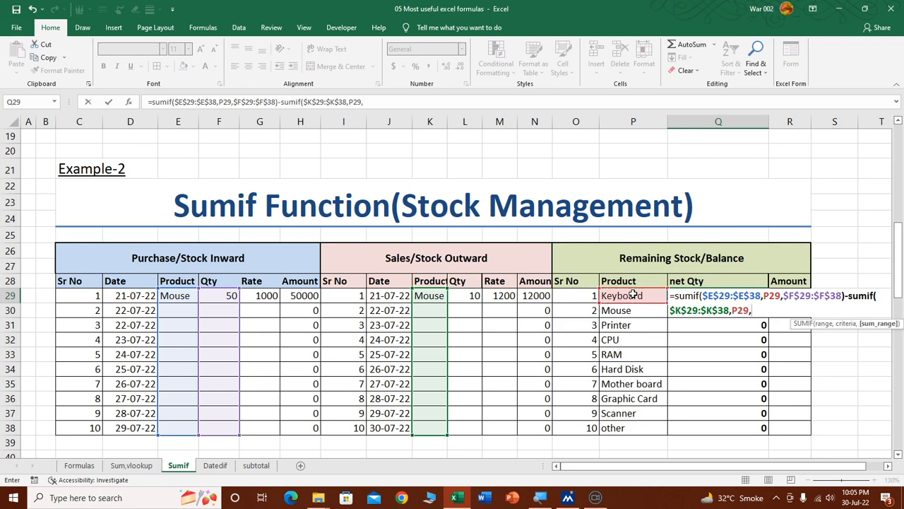
pyautogui.moveTo(460, 292); pyautogui.dragTo(467, 426)
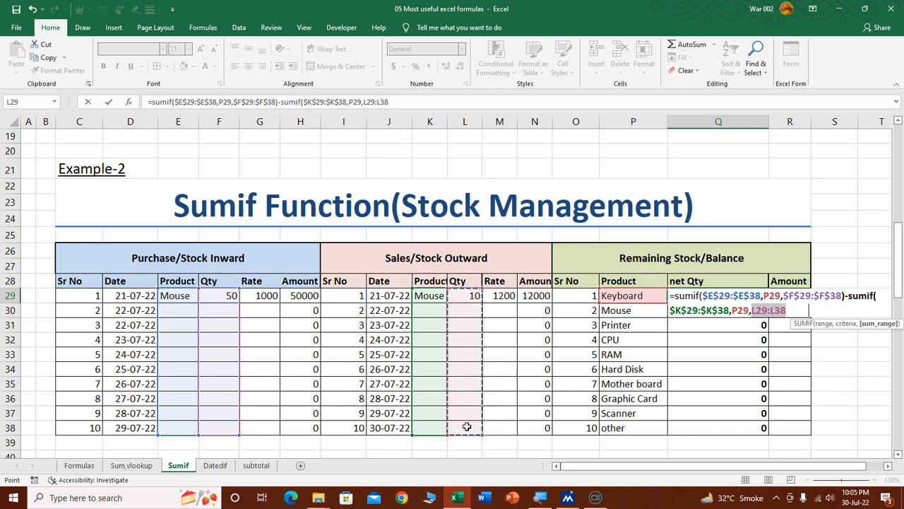
pyautogui.press('F4')
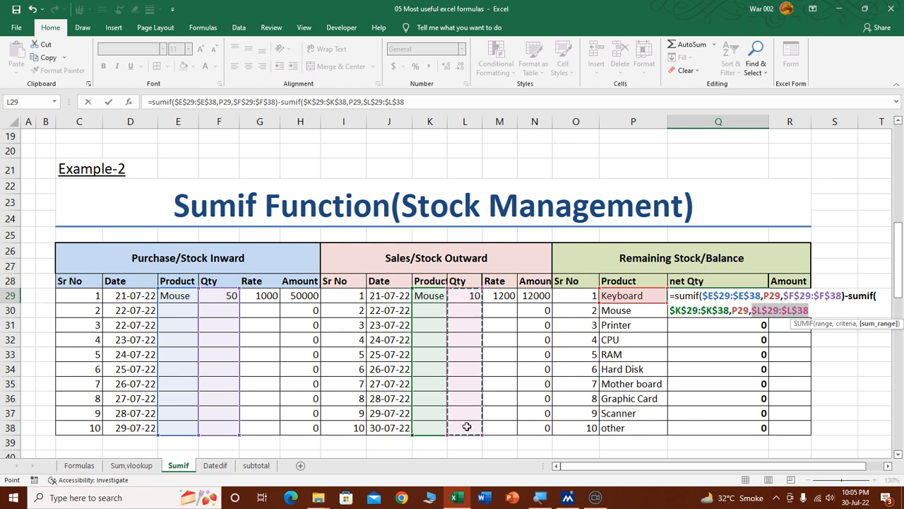
pyautogui.write(')')
pyautogui.press('Return')
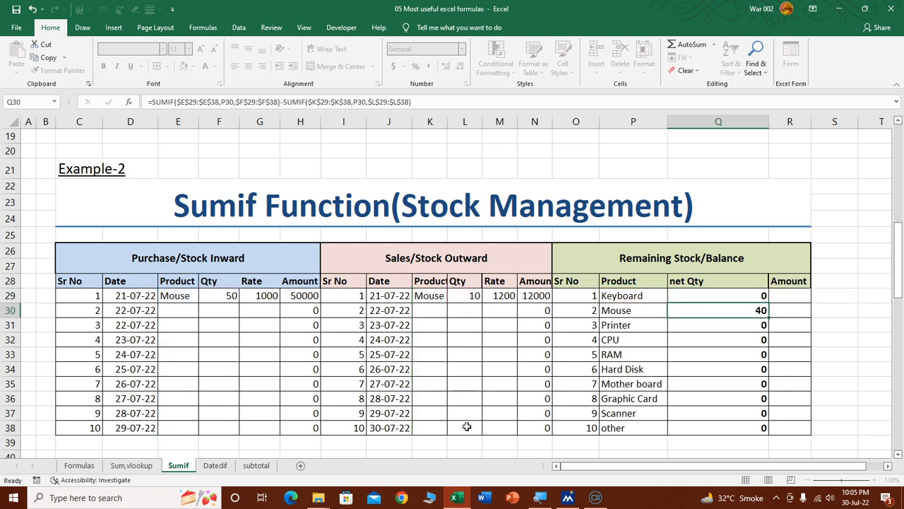
pyautogui.click(758, 296)
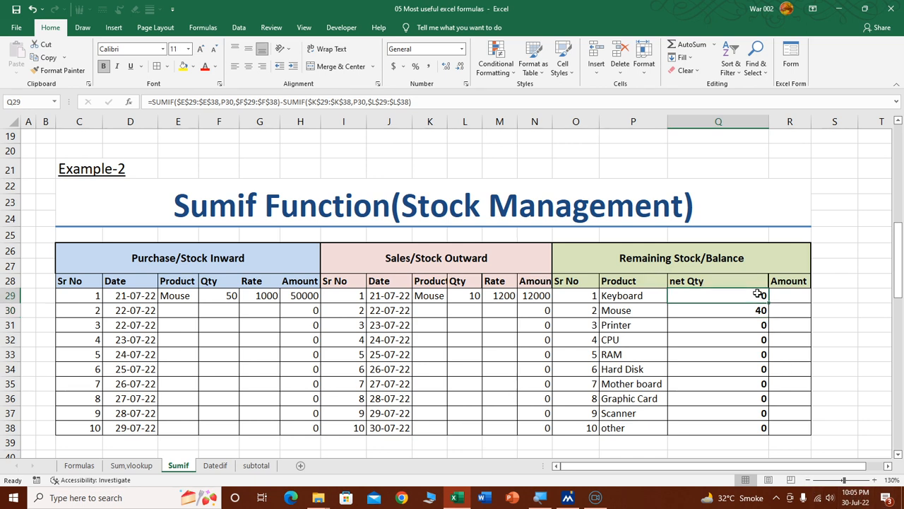
# - Copy the net Qty formula from Q29 down through Q38 for all the listed products
pyautogui.moveTo(768, 302); pyautogui.dragTo(768, 432)
pyautogui.click(743, 358)
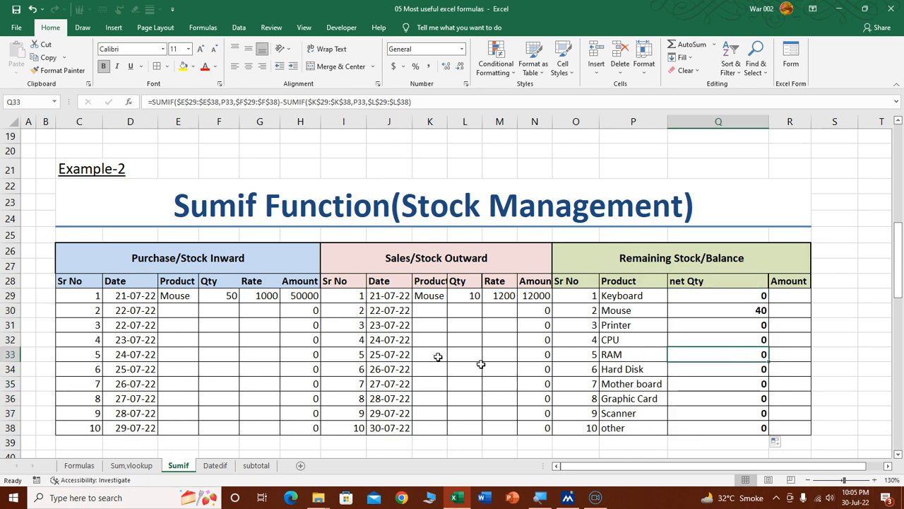
# - Record a RAM purchase in row 30 of Purchase/Stock Inward with quantity 12 and rate 800
pyautogui.click(185, 310)
pyautogui.click(203, 311)
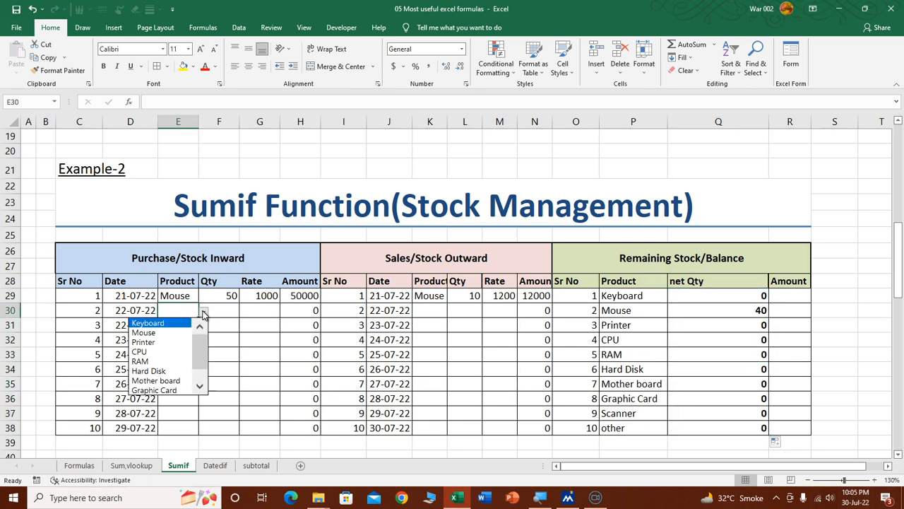
pyautogui.click(153, 361)
pyautogui.click(226, 313)
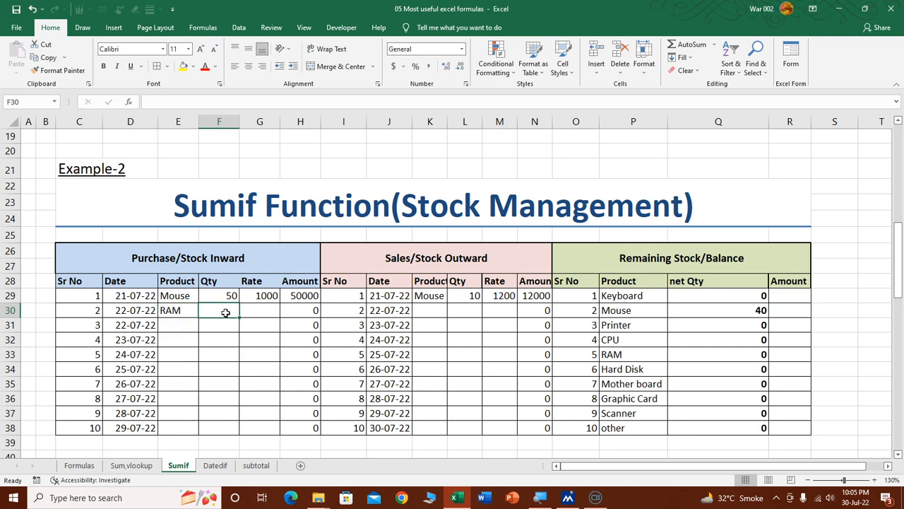
pyautogui.write('800')
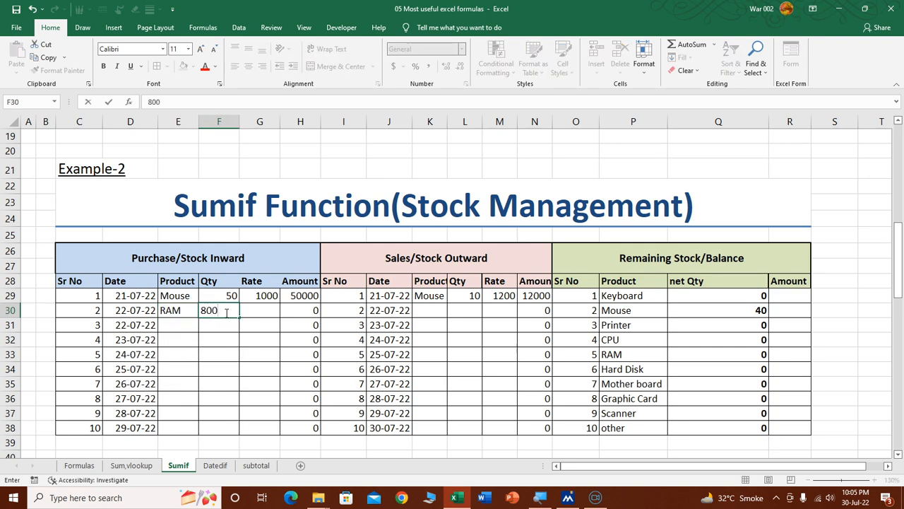
pyautogui.press('Return')
pyautogui.click(226, 312)
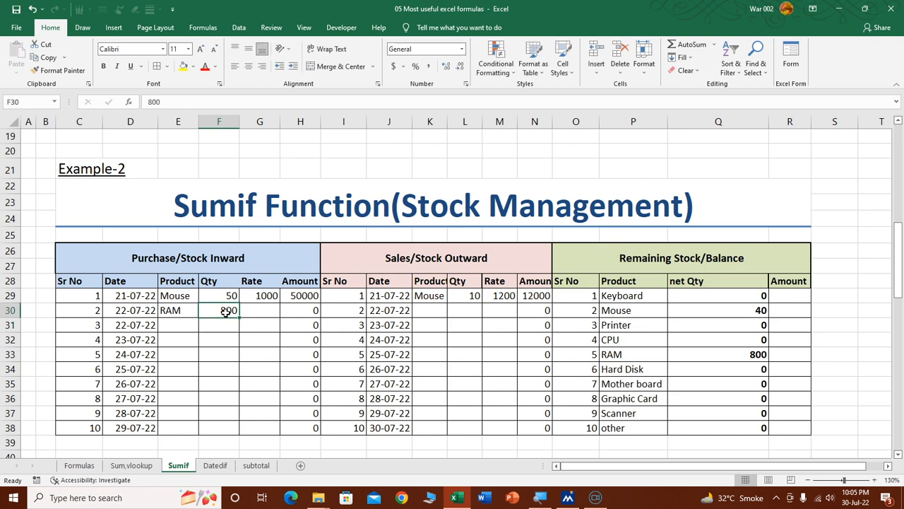
pyautogui.write('12')
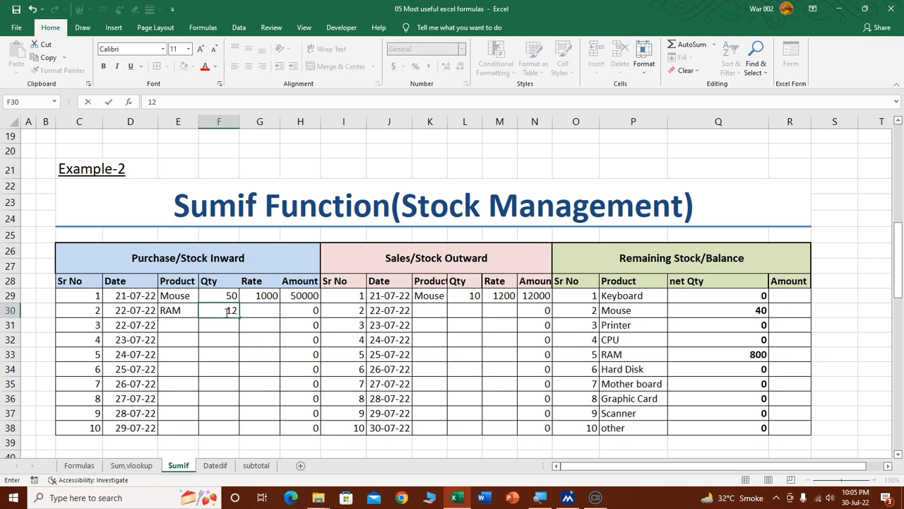
pyautogui.press('Tab')
pyautogui.write('80')
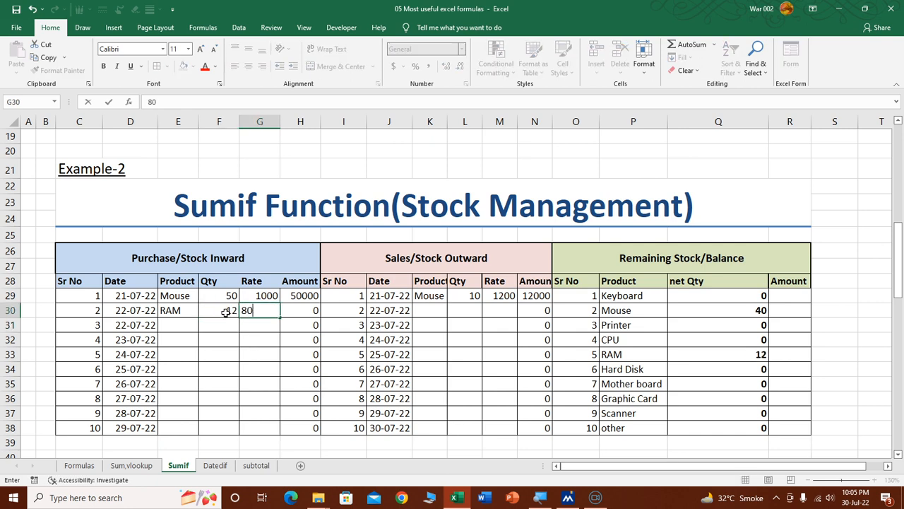
pyautogui.write('0')
pyautogui.press('Tab')
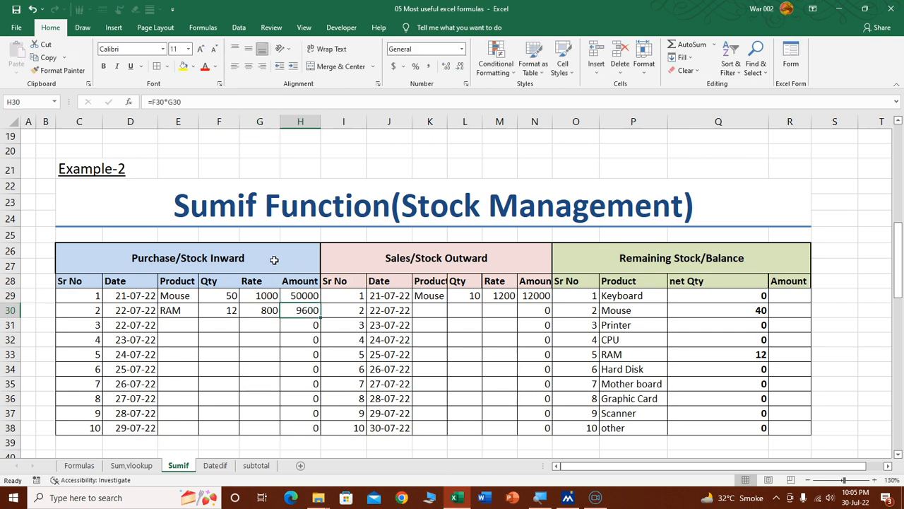
# - Record a RAM sale in row 30 of Sales/Stock Outward with quantity 8 and rate 1000, and check RAM's net Qty in Q33
pyautogui.click(416, 305)
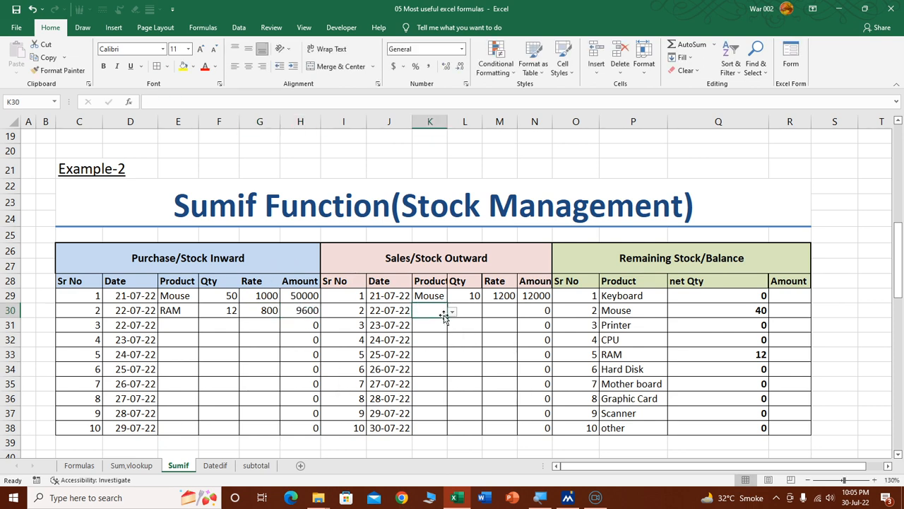
pyautogui.click(453, 311)
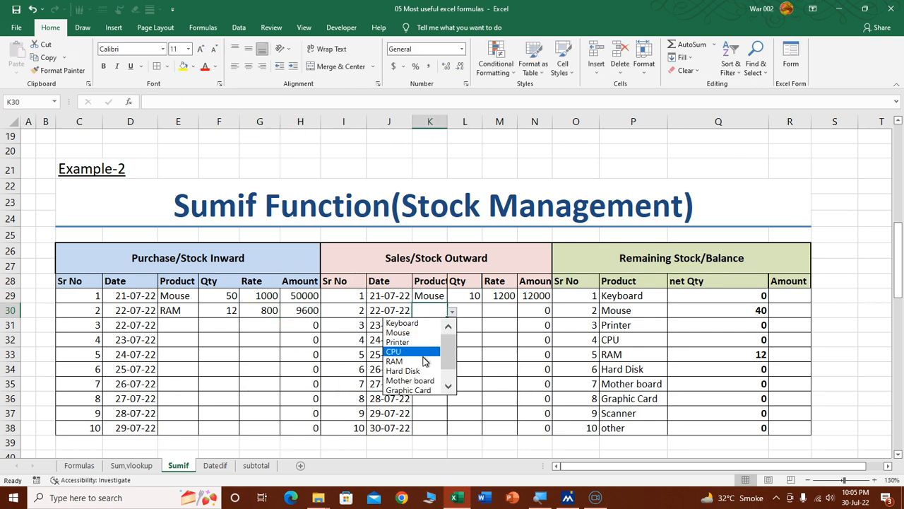
pyautogui.click(397, 361)
pyautogui.click(475, 311)
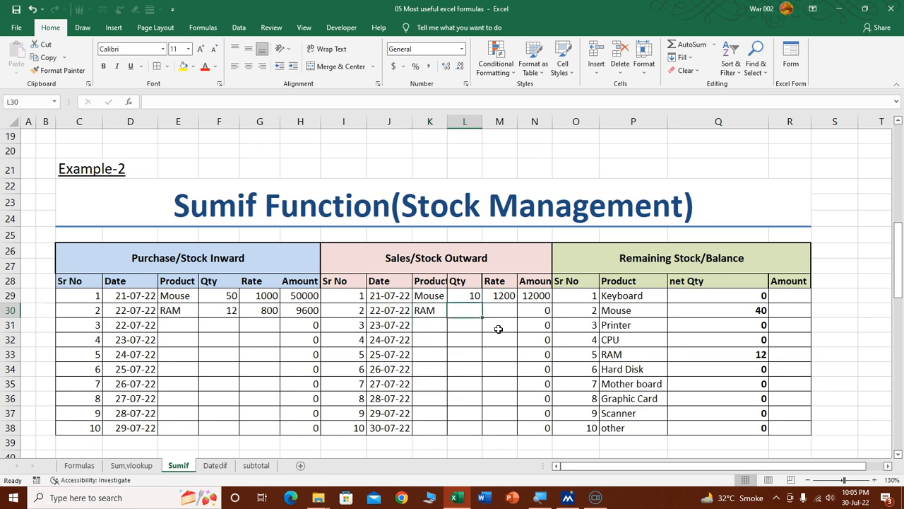
pyautogui.write('8')
pyautogui.press('Tab')
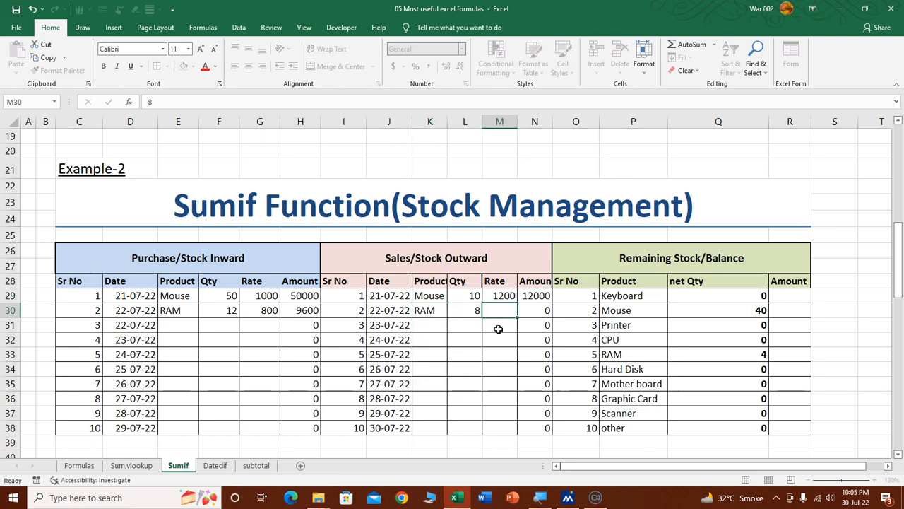
pyautogui.write('1000')
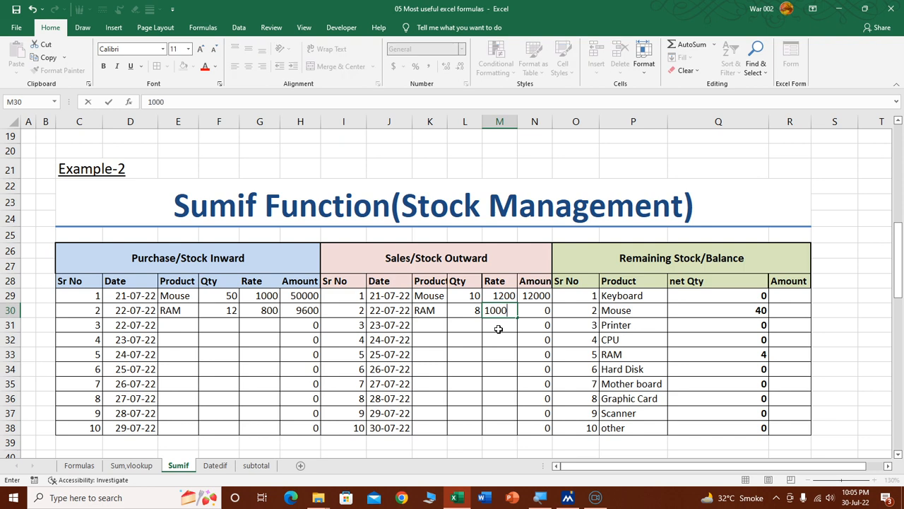
pyautogui.press('Return')
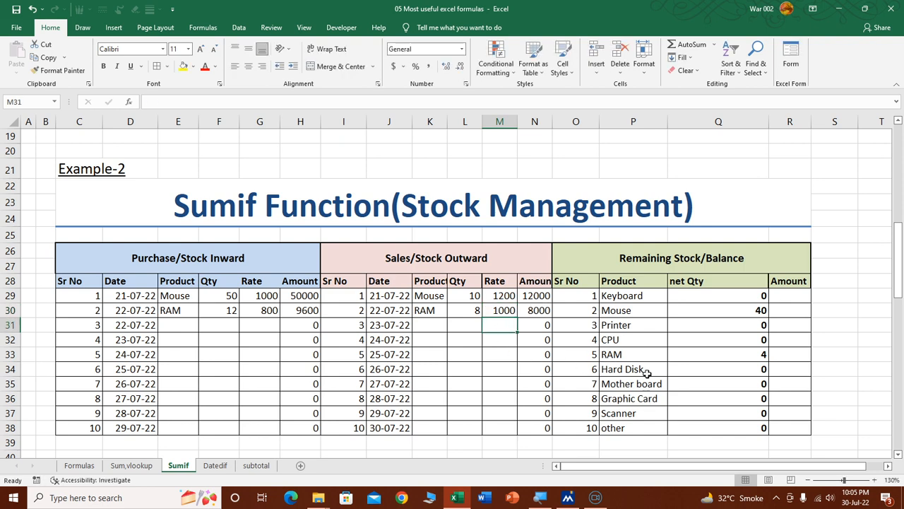
pyautogui.click(721, 353)
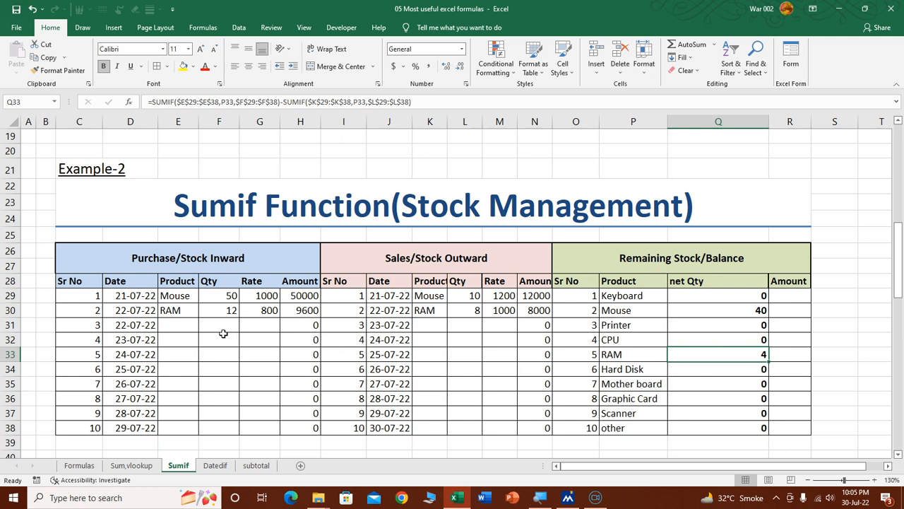
pyautogui.click(469, 315)
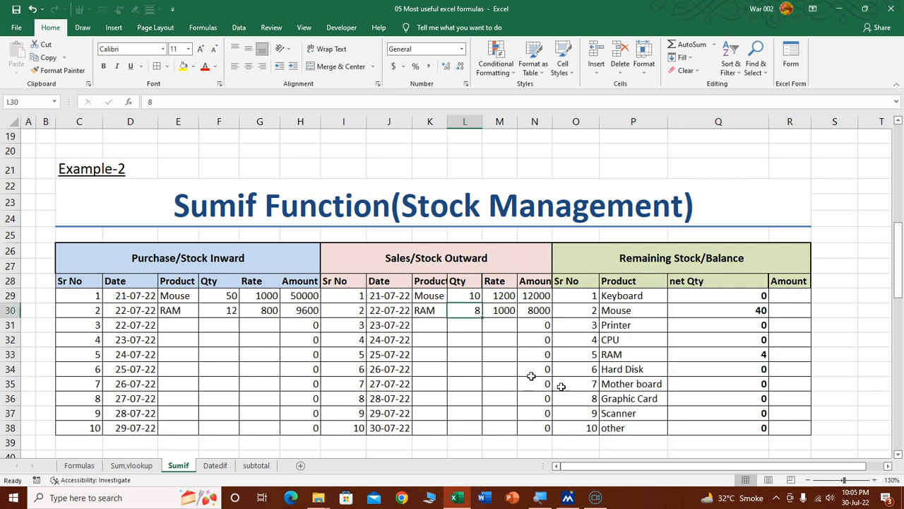
pyautogui.click(730, 357)
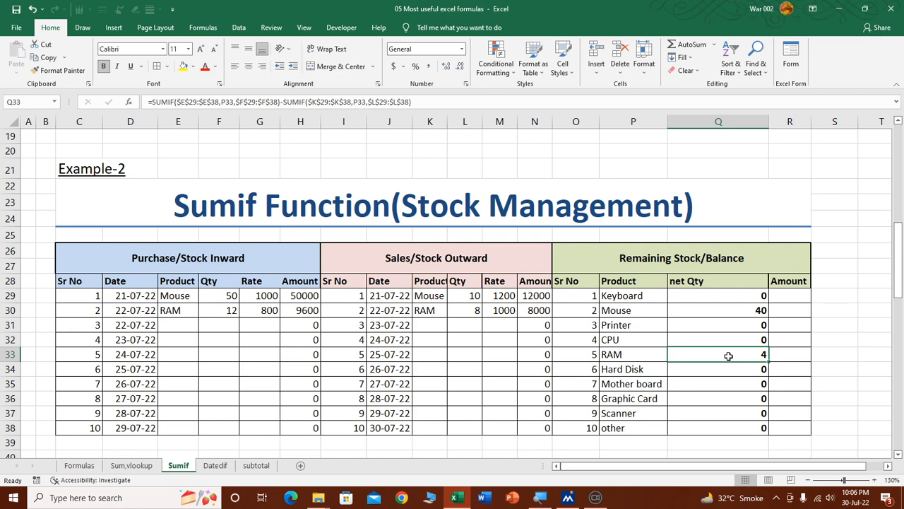
# - Go to the Formulas sheet and review the table of the top five functions and their descriptions
pyautogui.scroll(-3, 354, 332)
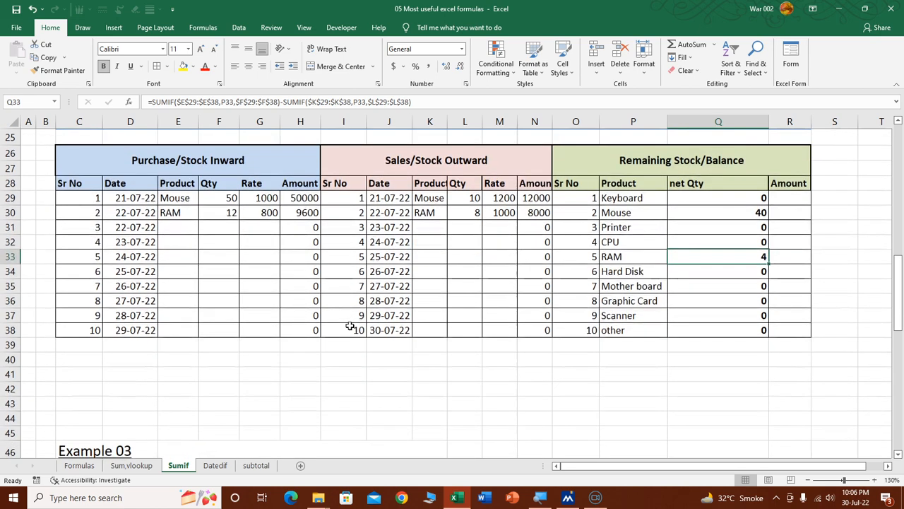
pyautogui.scroll(-2, 289, 357)
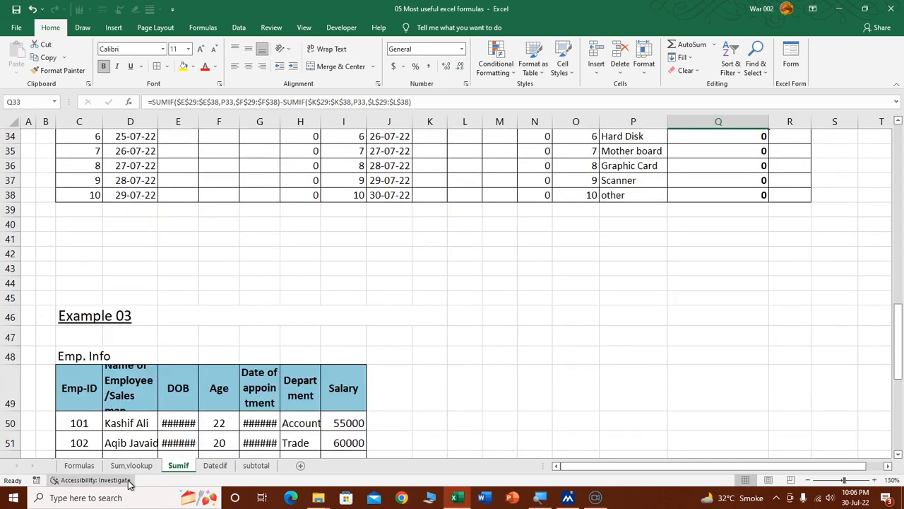
pyautogui.click(92, 469)
pyautogui.scroll(-1, 332, 318)
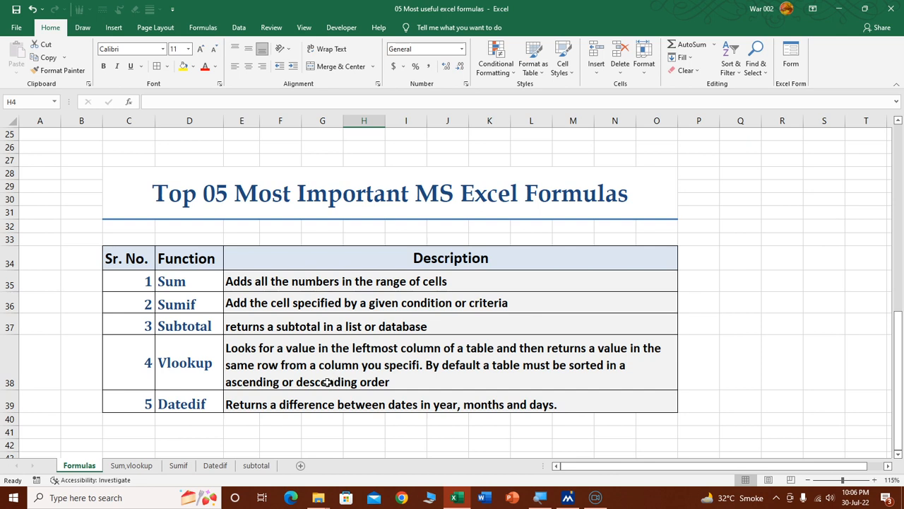
# - Open the subtotal sheet and examine the Qty and Amt total formulas in G21 and I21
pyautogui.click(254, 465)
pyautogui.scroll(1, 448, 387)
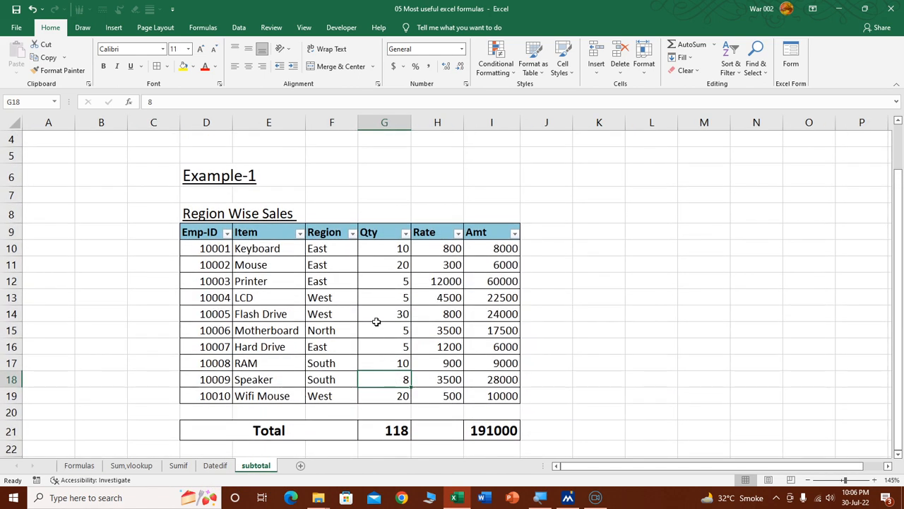
pyautogui.scroll(-1, 345, 312)
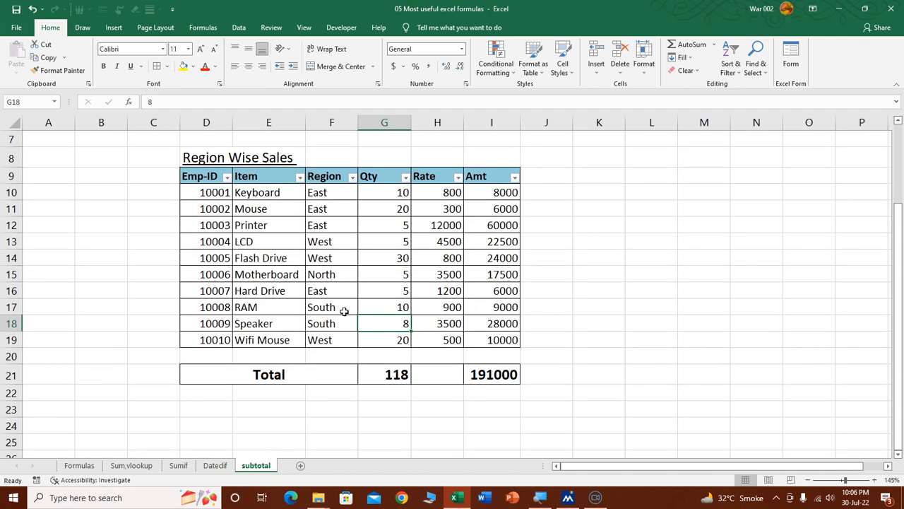
pyautogui.click(393, 375)
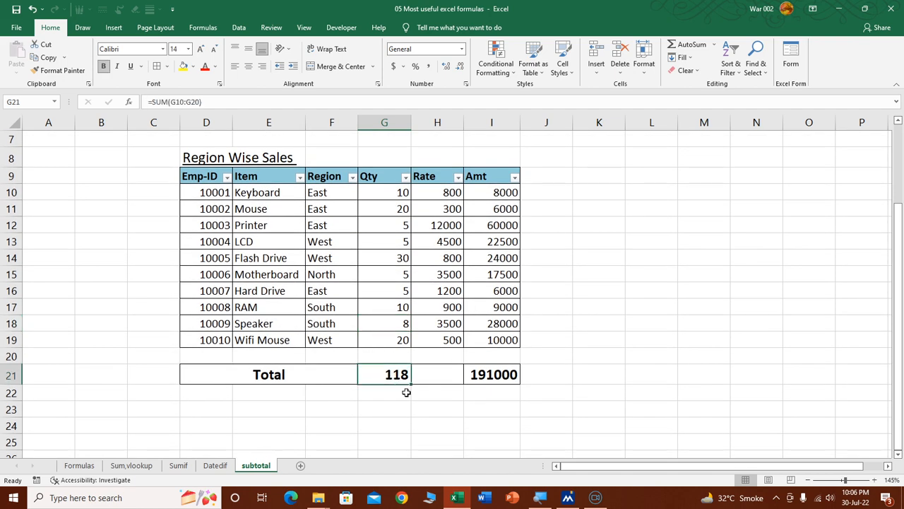
pyautogui.click(480, 377)
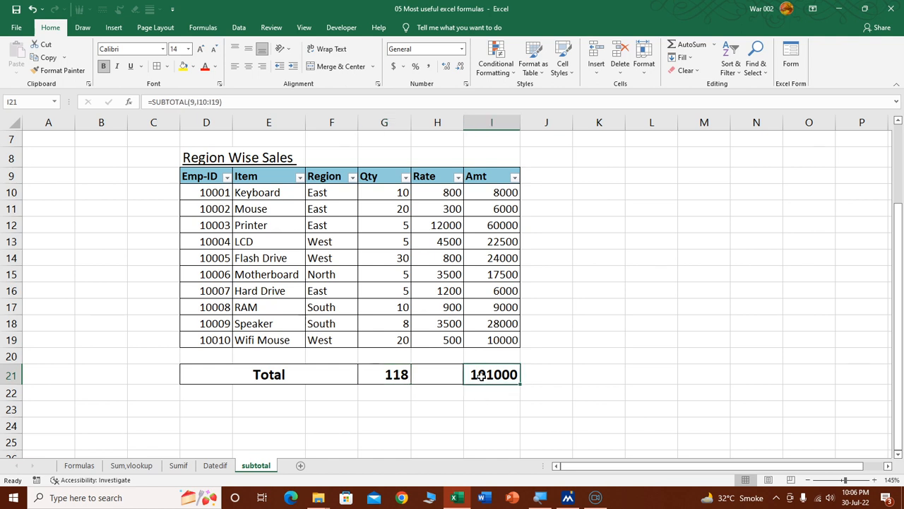
pyautogui.click(398, 375)
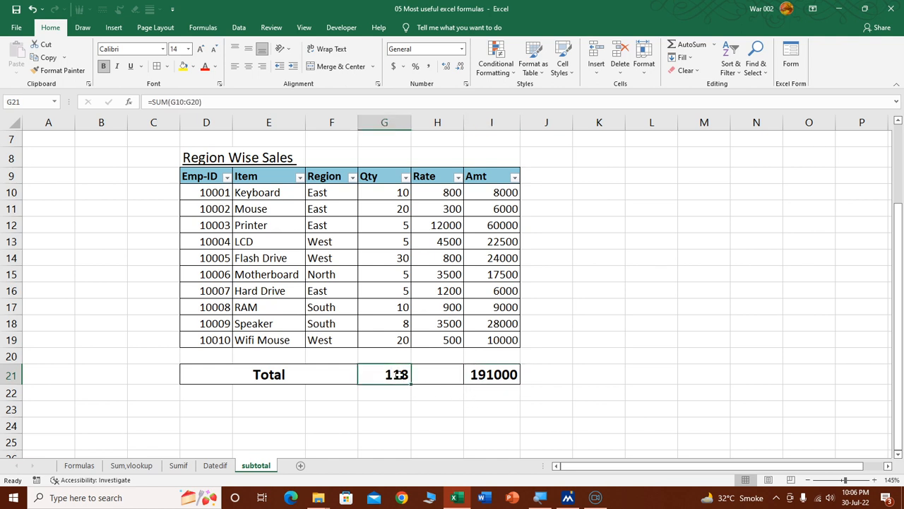
# - Replace the Amt total formula in I21 with a plain sum of the amounts, =SUM(I10:I19)
pyautogui.click(480, 375)
pyautogui.hotkey('alt', '=')
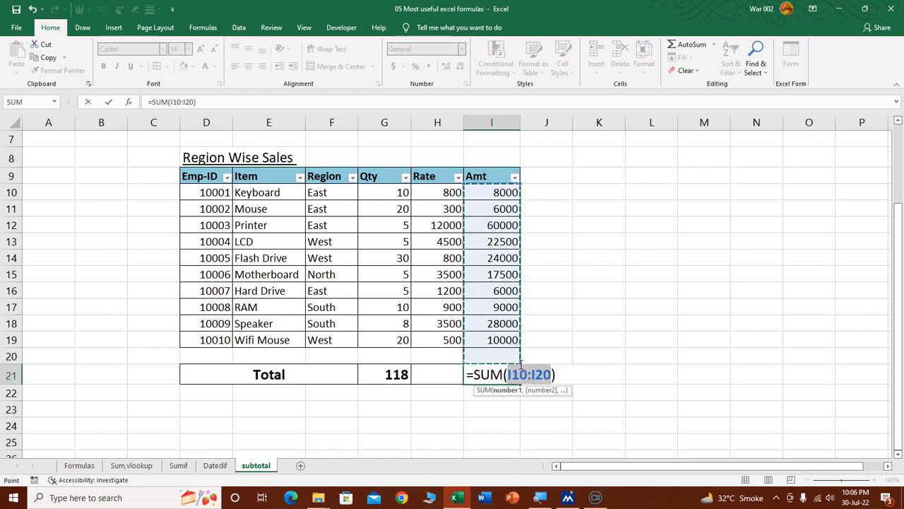
pyautogui.press('Escape')
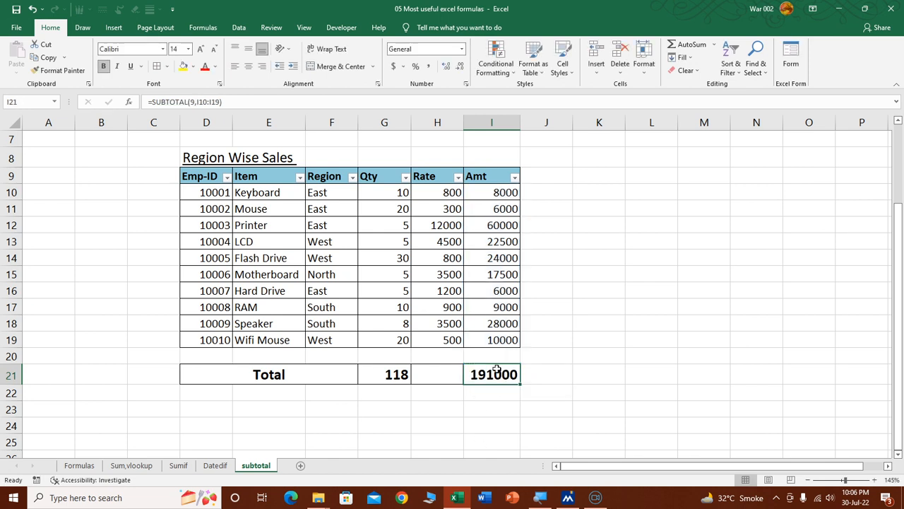
pyautogui.write('=sum')
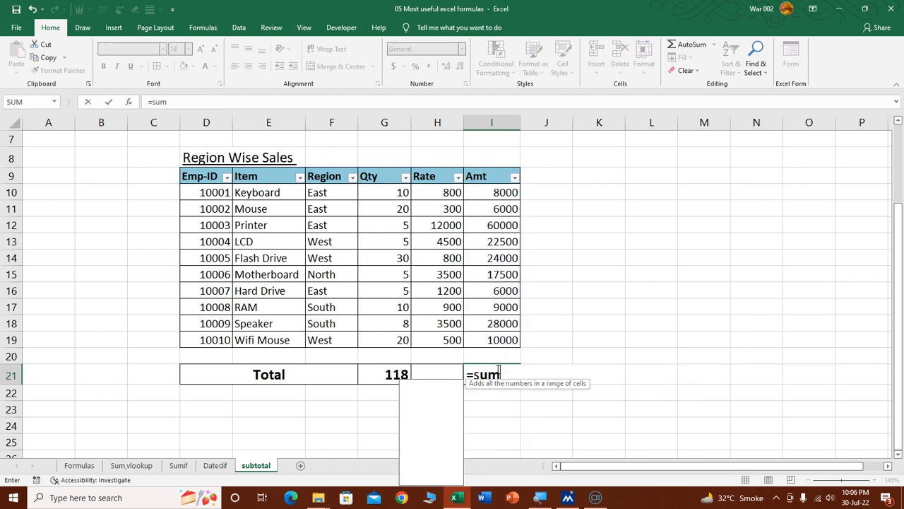
pyautogui.write('(')
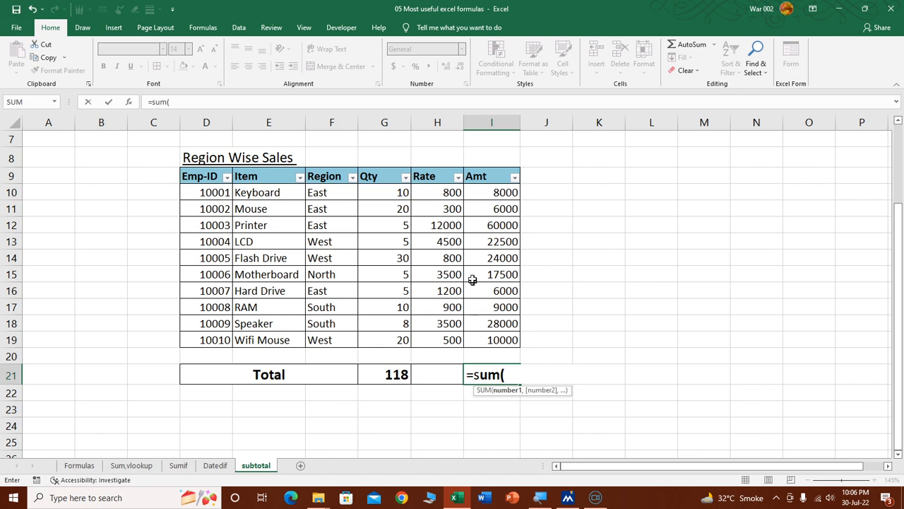
pyautogui.moveTo(486, 189); pyautogui.dragTo(498, 336)
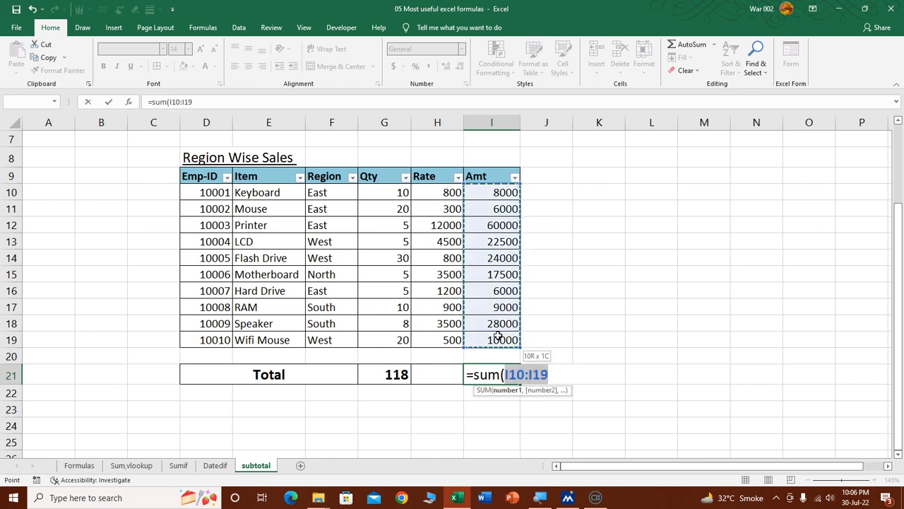
pyautogui.press('Return')
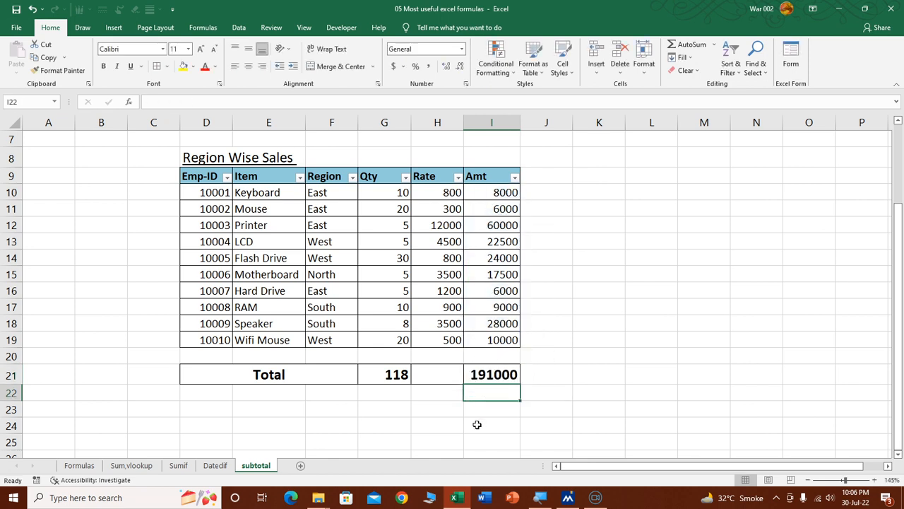
# - Filter the Region Wise Sales table to show only the North region
pyautogui.click(352, 177)
pyautogui.click(265, 303)
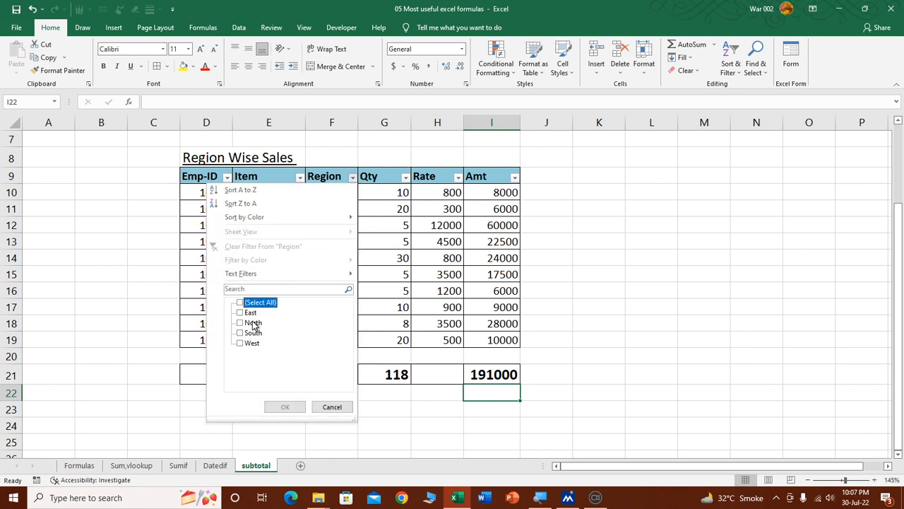
pyautogui.click(253, 323)
pyautogui.click(283, 409)
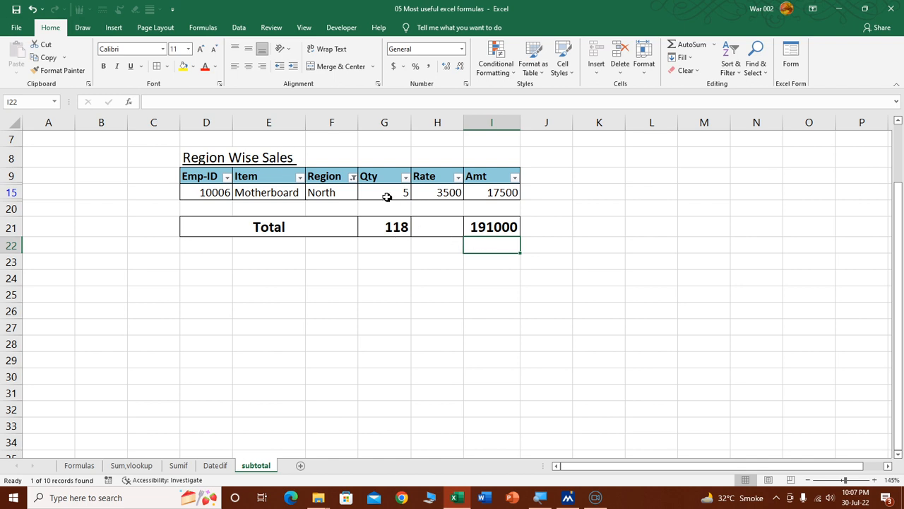
# - Reselect all regions in the Region filter to show every sales row again
pyautogui.click(353, 177)
pyautogui.click(270, 302)
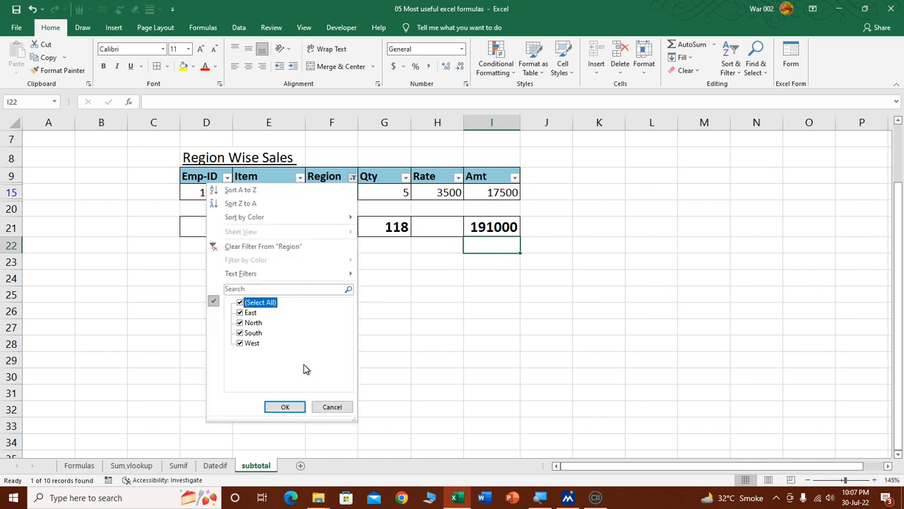
pyautogui.click(284, 406)
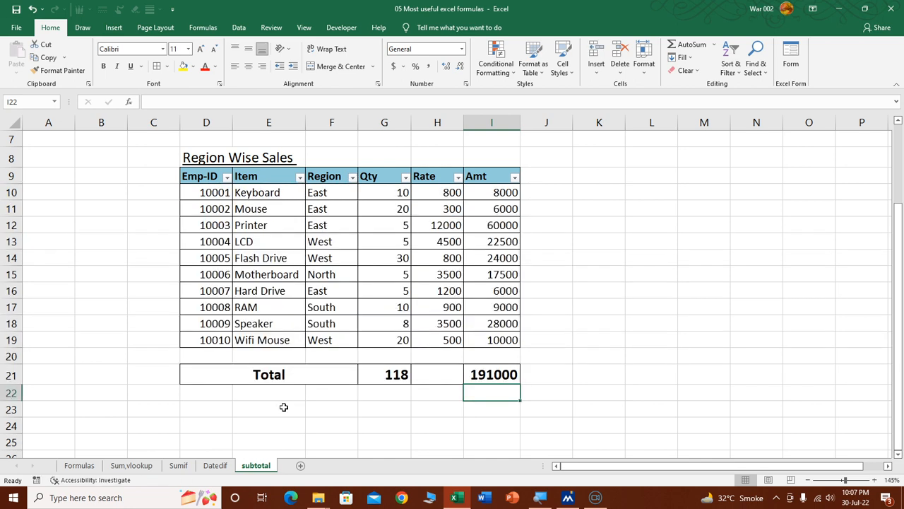
# - Replace the Qty total formula in G21 with a filter-aware sum, =SUBTOTAL(9,G10:G19)
pyautogui.click(387, 375)
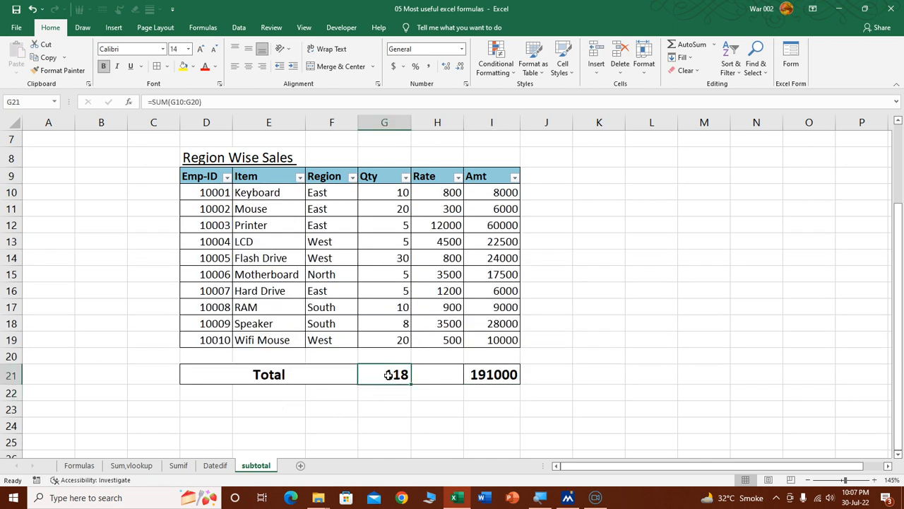
pyautogui.write('=')
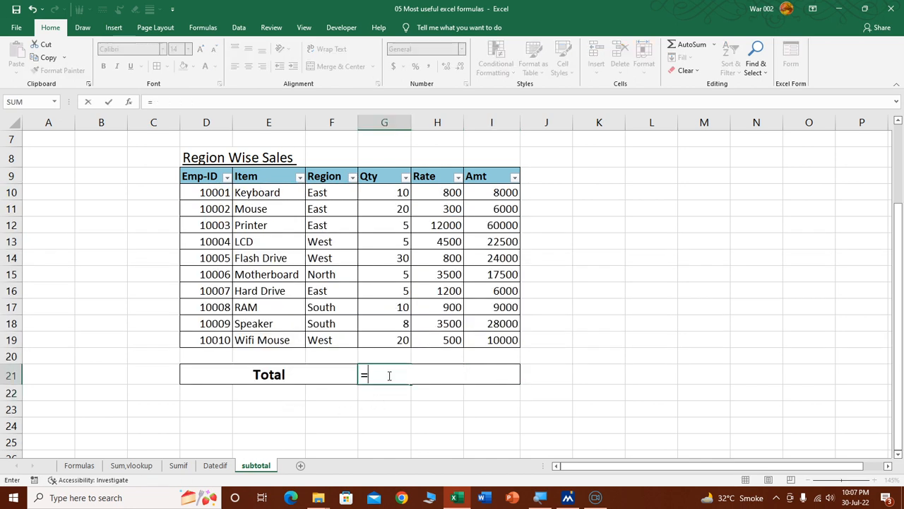
pyautogui.write('sum')
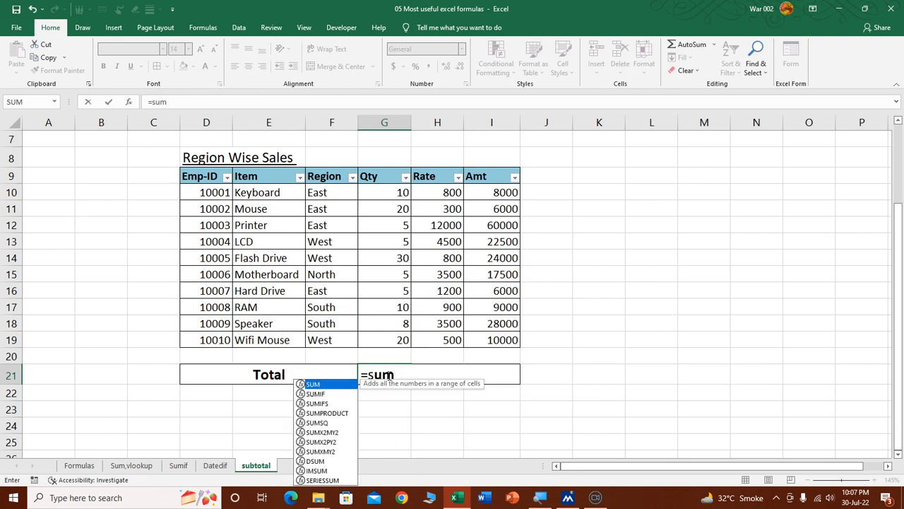
pyautogui.press('BackSpace')
pyautogui.write('bto')
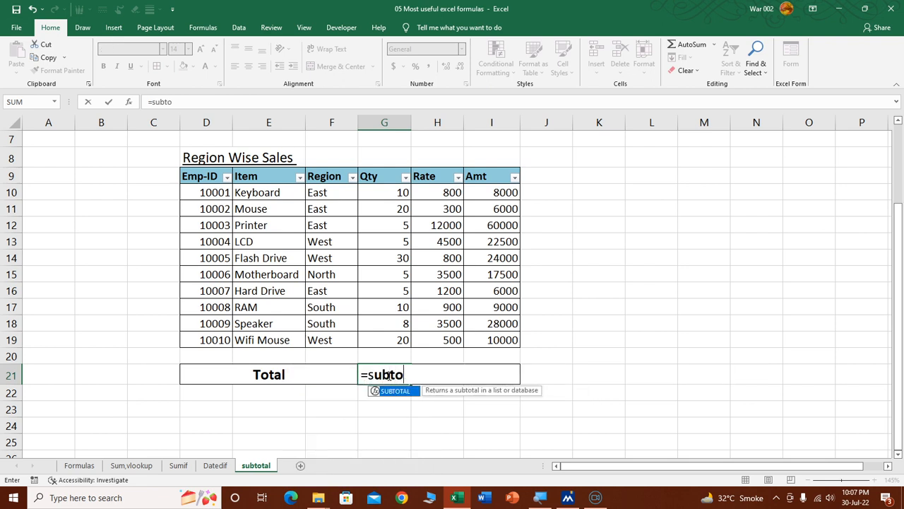
pyautogui.write('tal(')
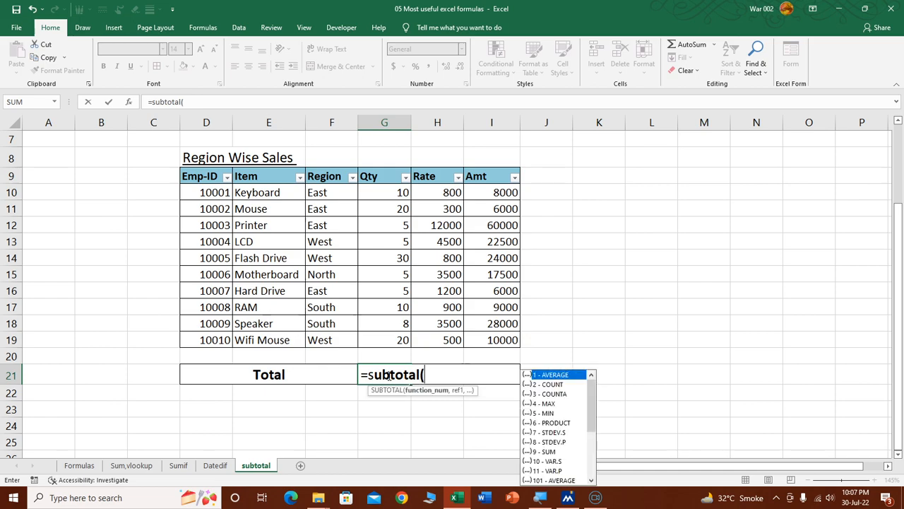
pyautogui.press('Escape')
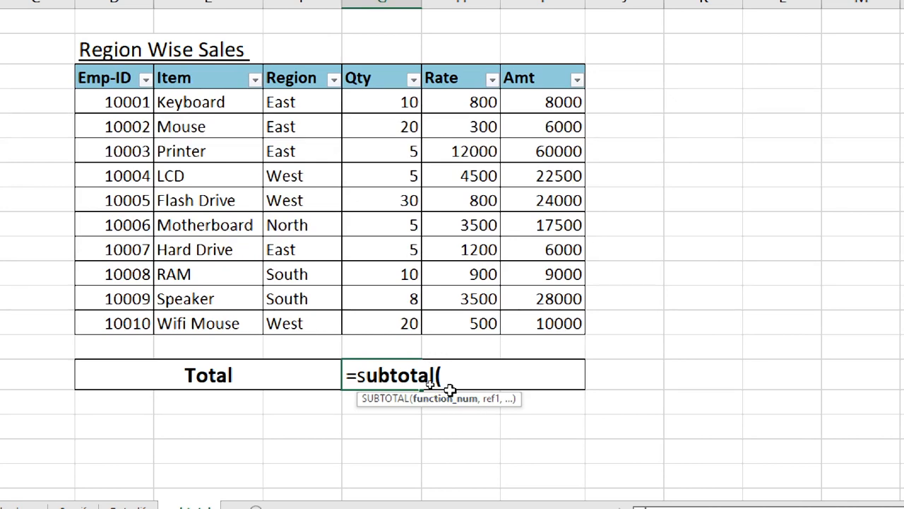
pyautogui.press('BackSpace')
pyautogui.press('BackSpace')
pyautogui.press('BackSpace')
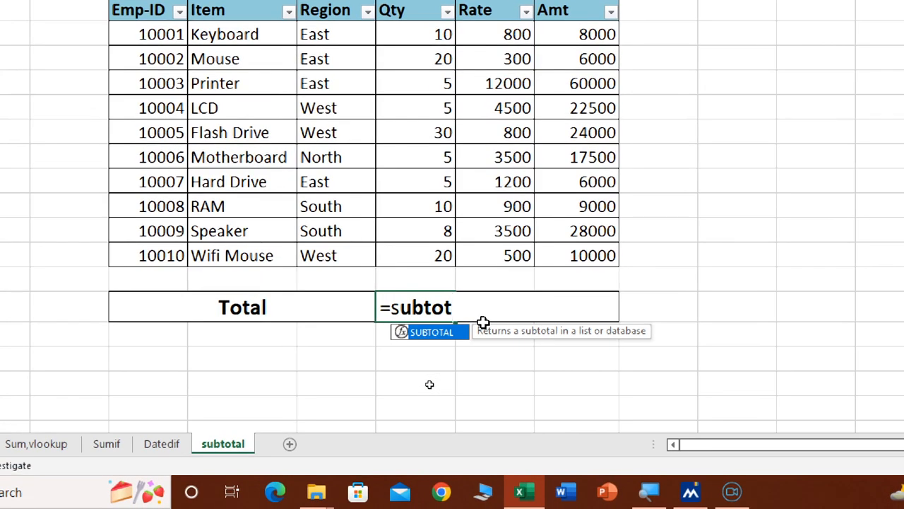
pyautogui.write('otal')
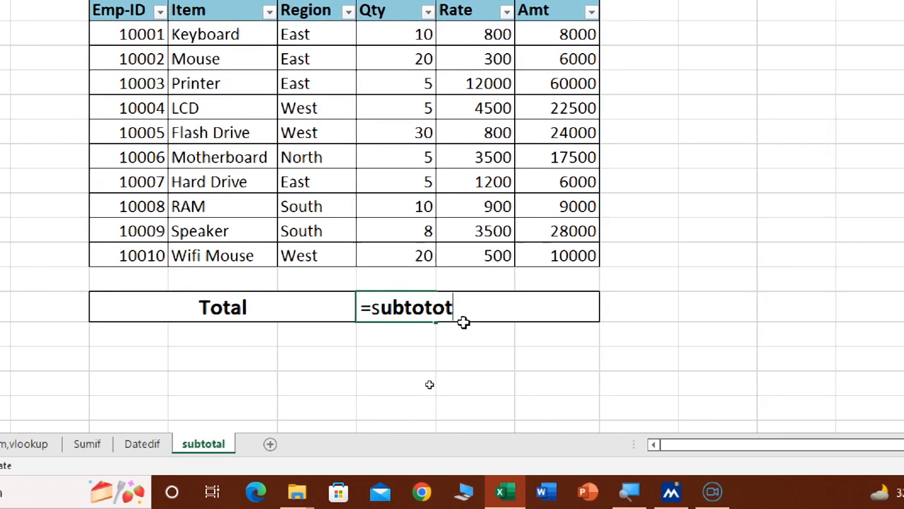
pyautogui.press('BackSpace')
pyautogui.press('BackSpace')
pyautogui.press('BackSpace')
pyautogui.press('BackSpace')
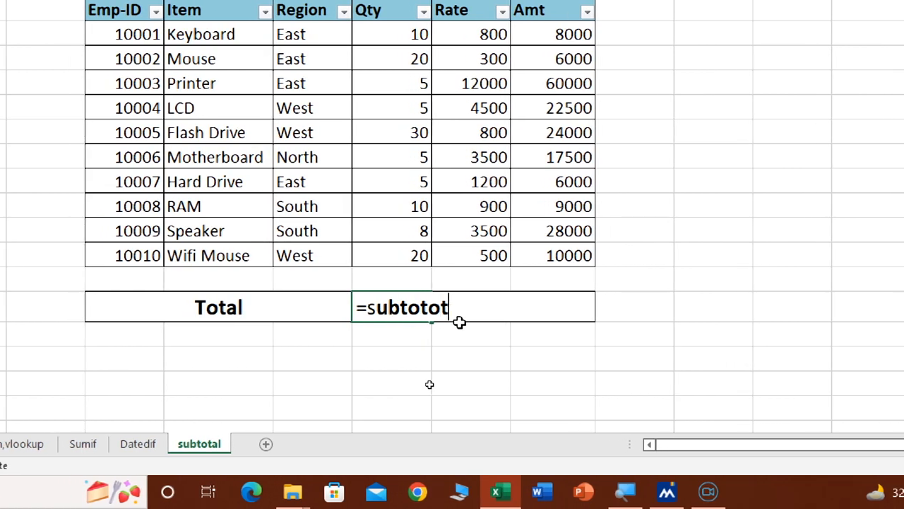
pyautogui.write('al')
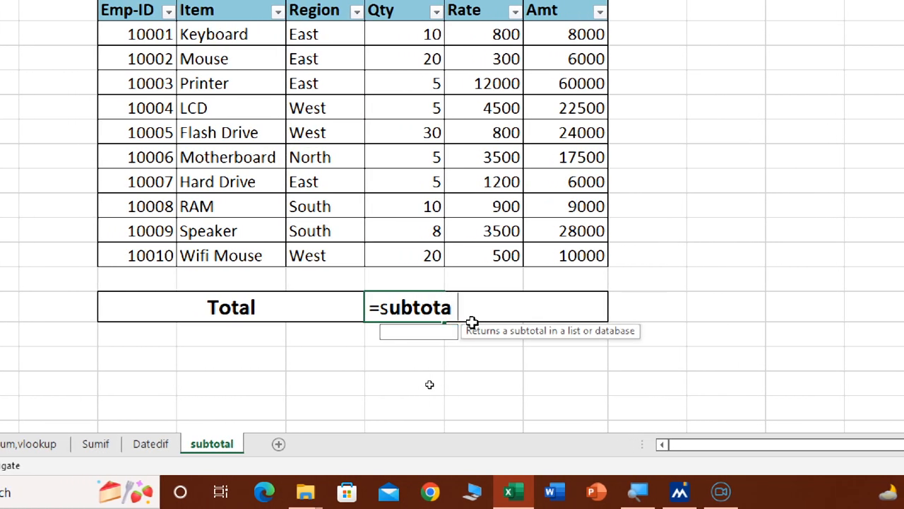
pyautogui.write('(')
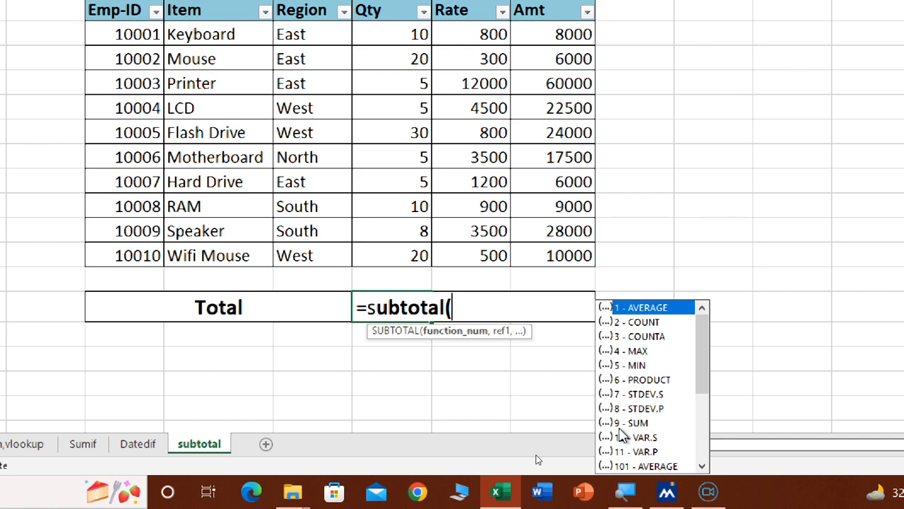
pyautogui.write('9')
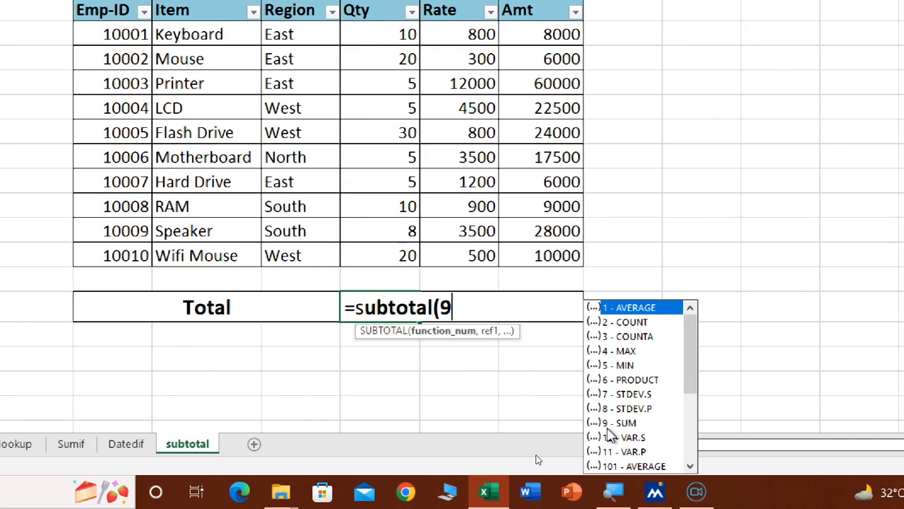
pyautogui.write(',')
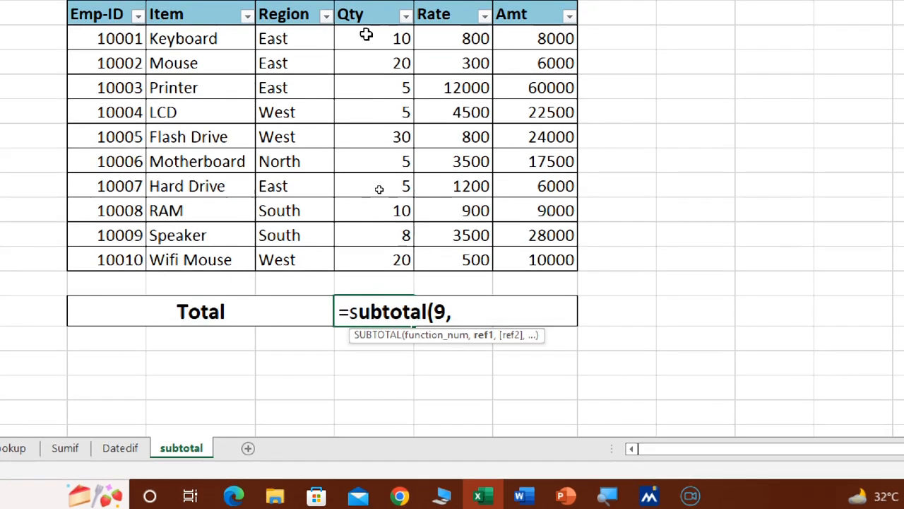
pyautogui.moveTo(368, 34); pyautogui.dragTo(369, 254)
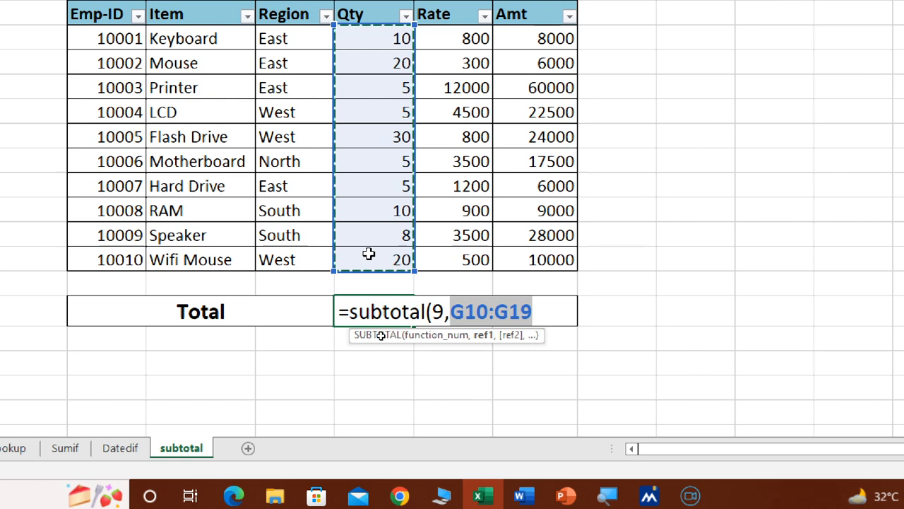
pyautogui.write(')')
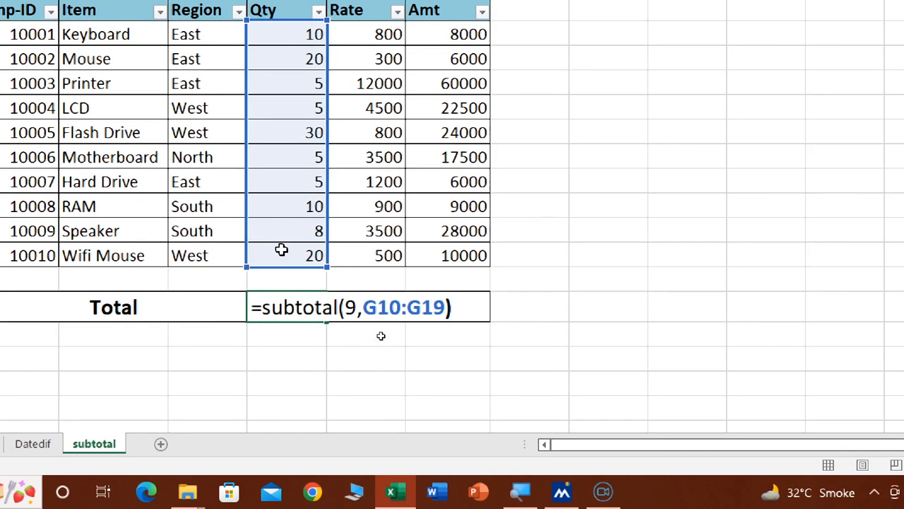
pyautogui.press('Return')
# - Replace the Amt total formula in I21 with =SUBTOTAL(9,I10:I19)
pyautogui.press('Up')
pyautogui.press('Right')
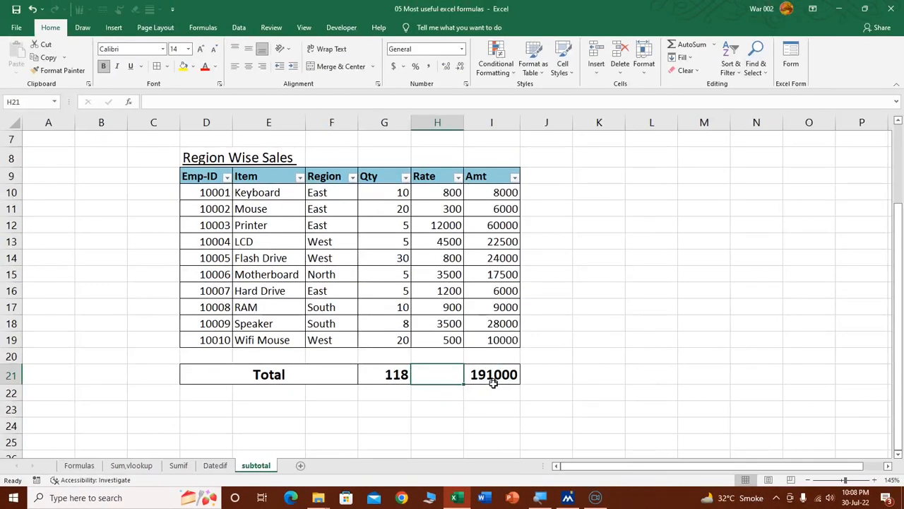
pyautogui.click(492, 376)
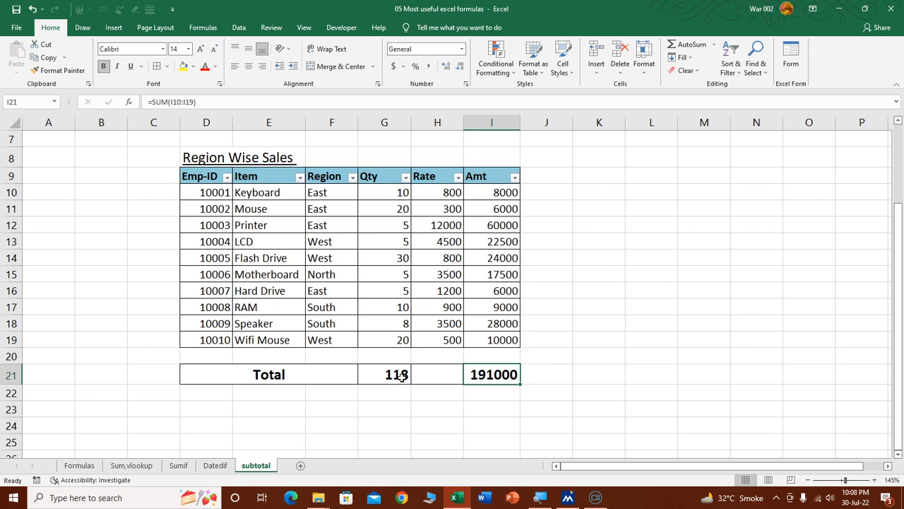
pyautogui.write('=')
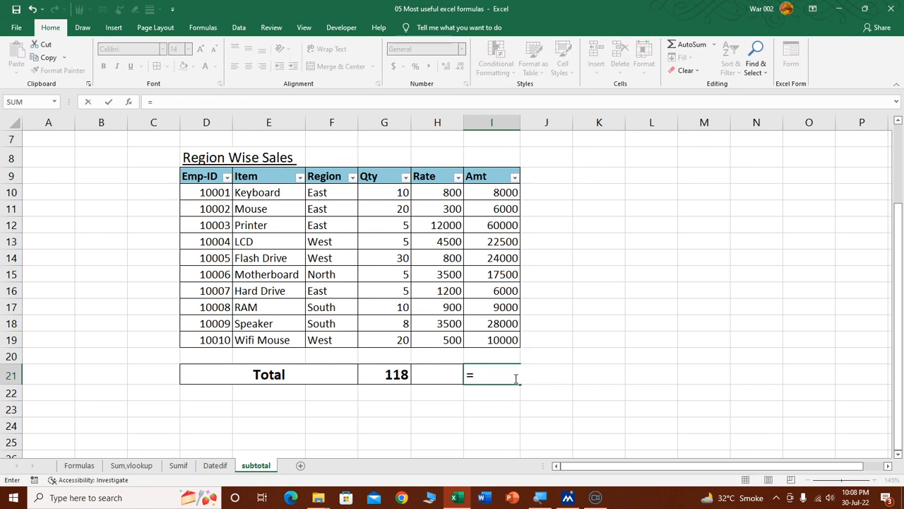
pyautogui.write('subtot')
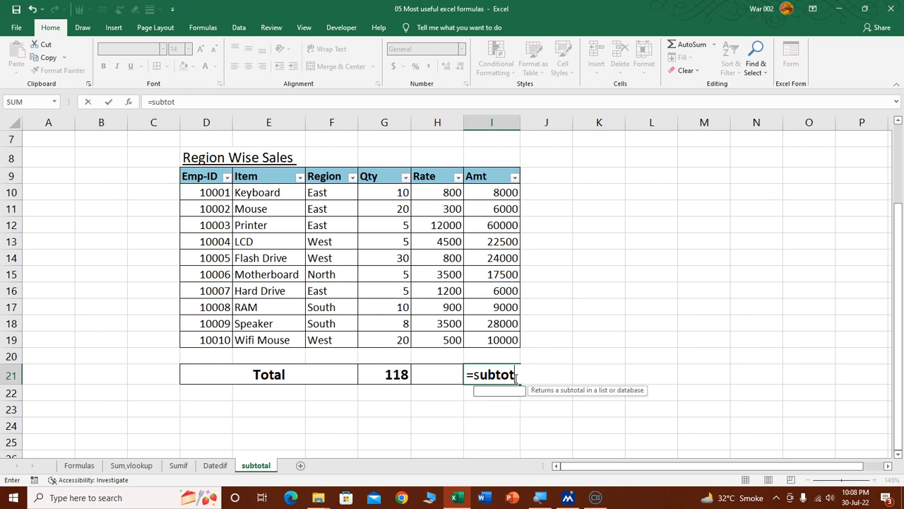
pyautogui.write('al(')
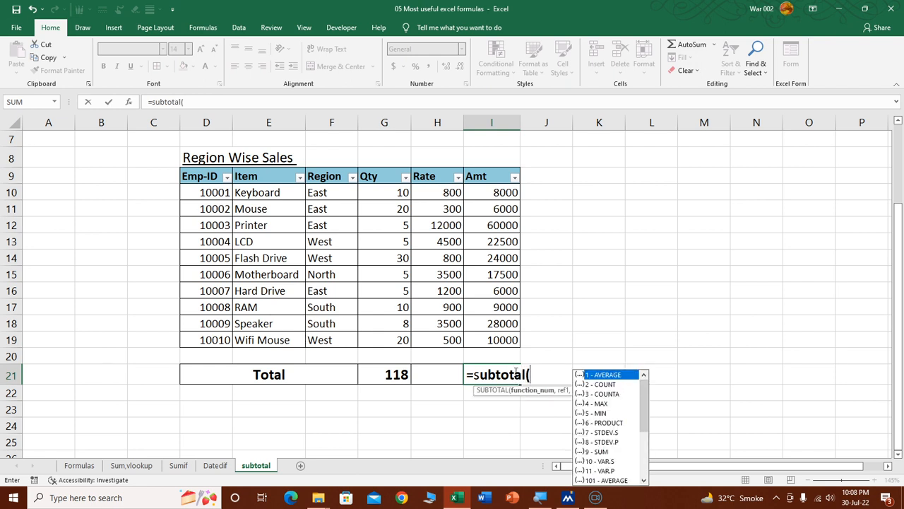
pyautogui.write('9,')
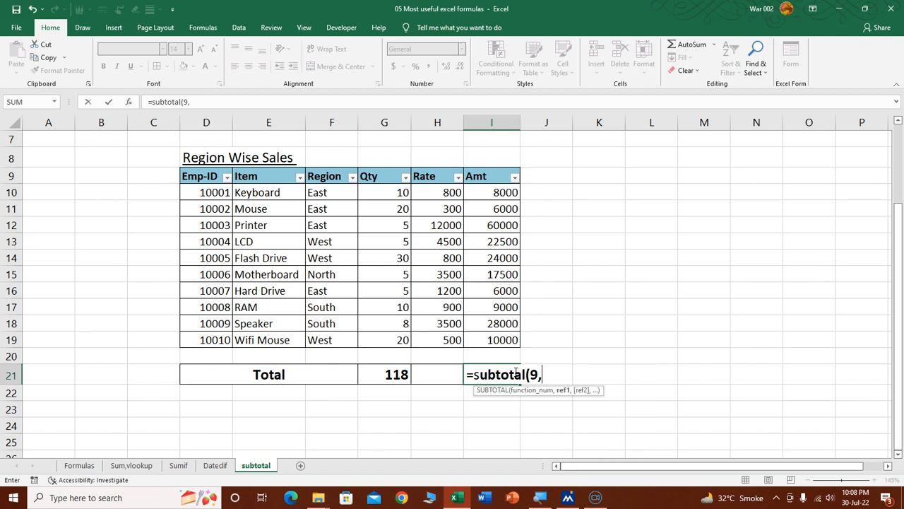
pyautogui.click(494, 197)
pyautogui.moveTo(493, 201); pyautogui.dragTo(498, 337)
pyautogui.write(')')
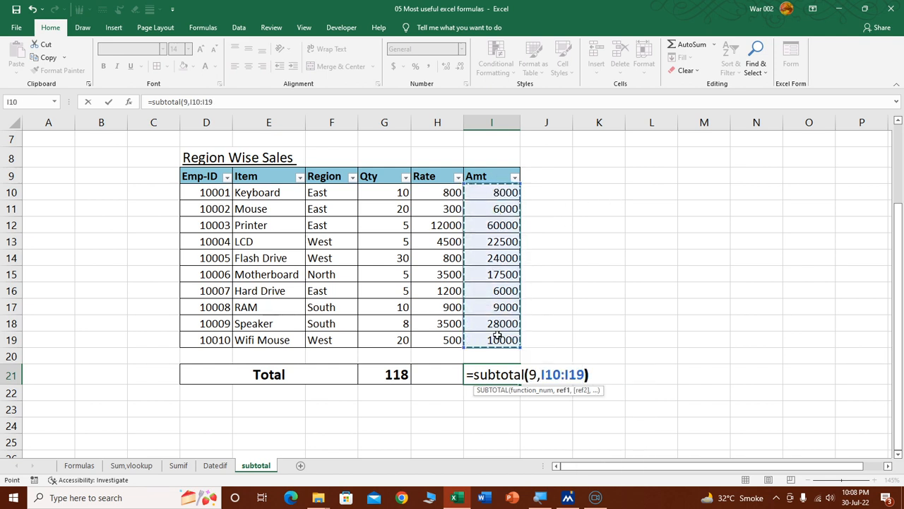
pyautogui.press('Return')
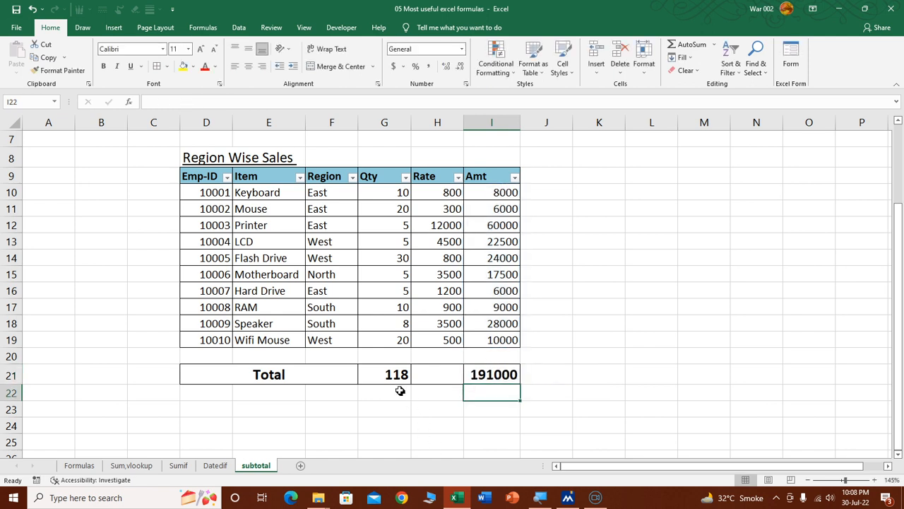
# - Check the total formulas in G21 and I21, and filter the Region column to show only East
pyautogui.click(392, 373)
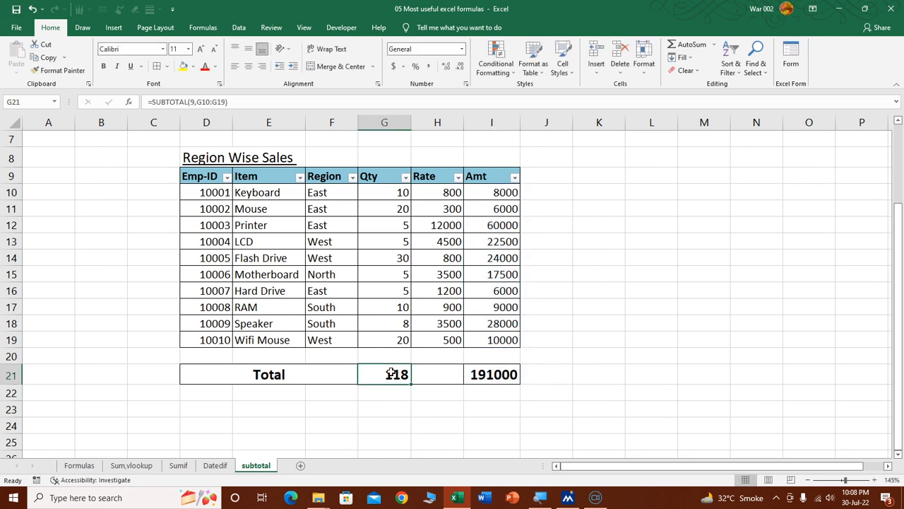
pyautogui.click(493, 374)
pyautogui.click(343, 194)
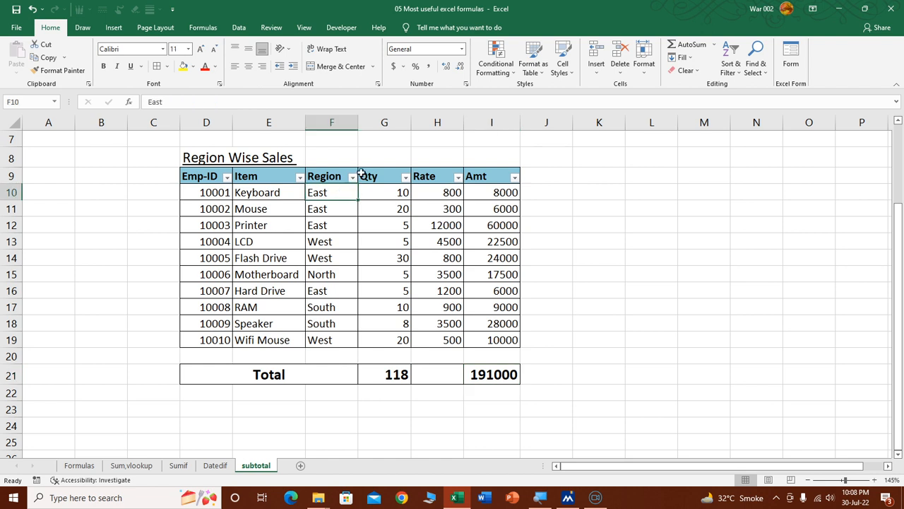
pyautogui.click(353, 177)
pyautogui.click(270, 303)
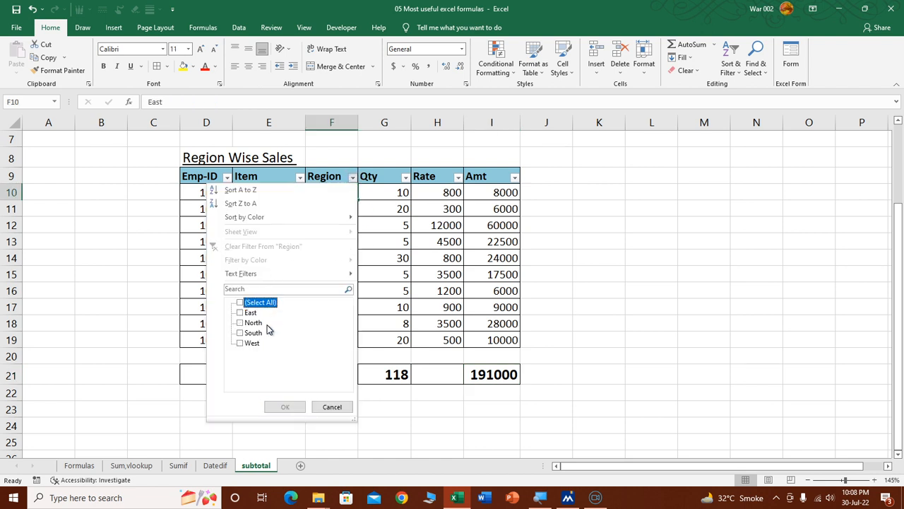
pyautogui.click(250, 313)
pyautogui.click(284, 409)
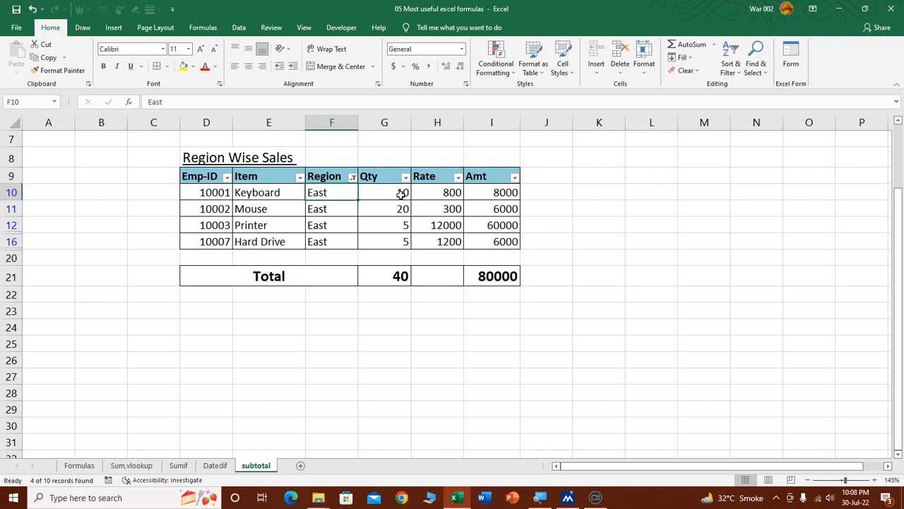
# - Select the East Qty and Amt values to compare their sums with the totals, and reselect all regions in the Region filter
pyautogui.moveTo(392, 192); pyautogui.dragTo(397, 237)
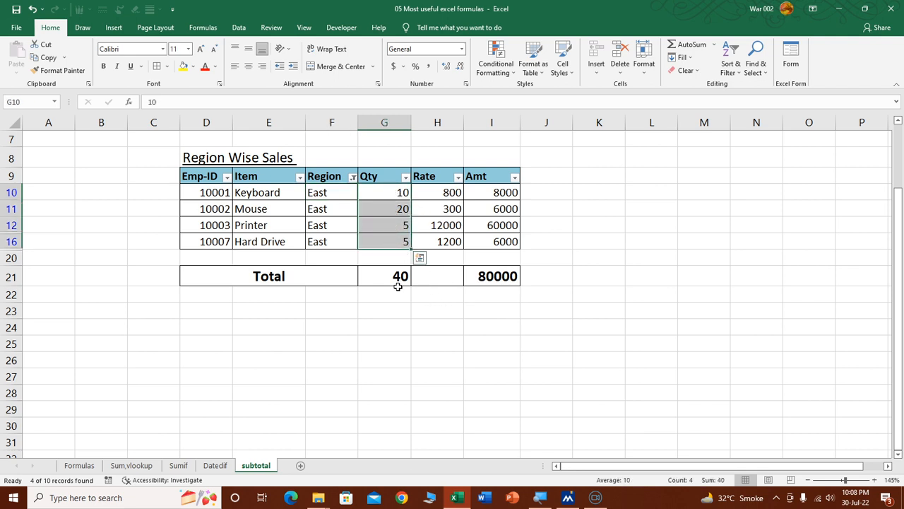
pyautogui.moveTo(493, 193); pyautogui.dragTo(491, 245)
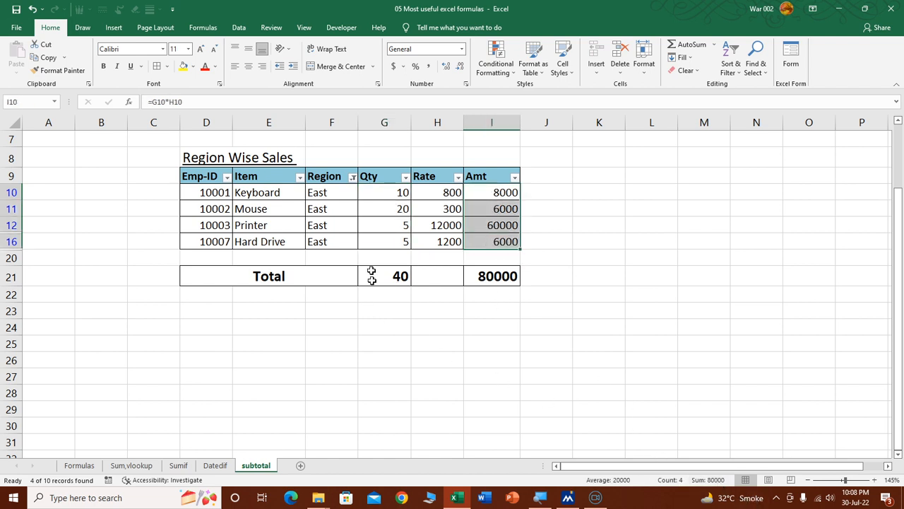
pyautogui.click(352, 178)
pyautogui.click(274, 303)
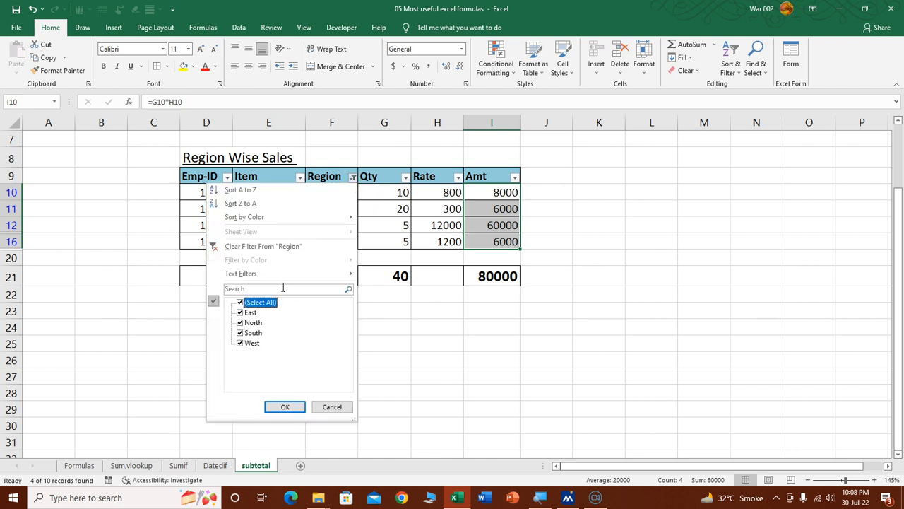
pyautogui.click(285, 408)
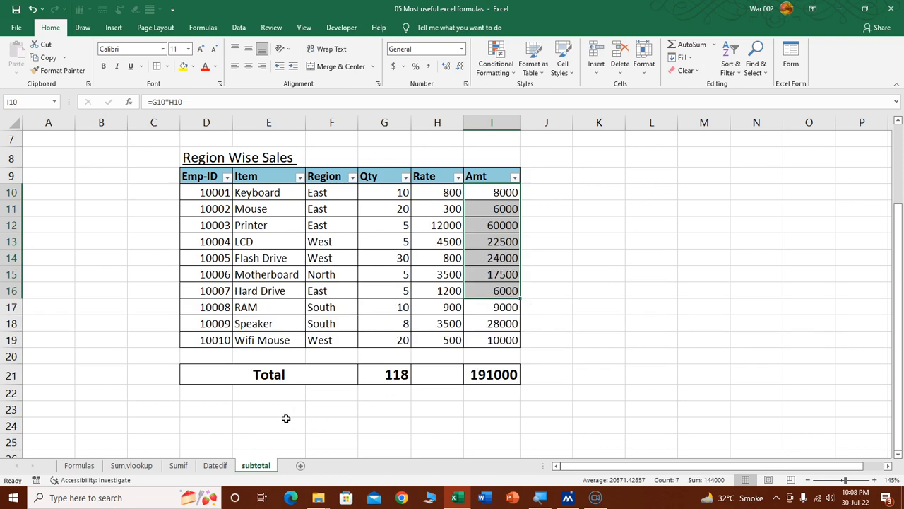
# - Review the Vlookup entry in the function list on the Formulas sheet, and open the Sum,vlookup sheet
pyautogui.scroll(-1, 256, 394)
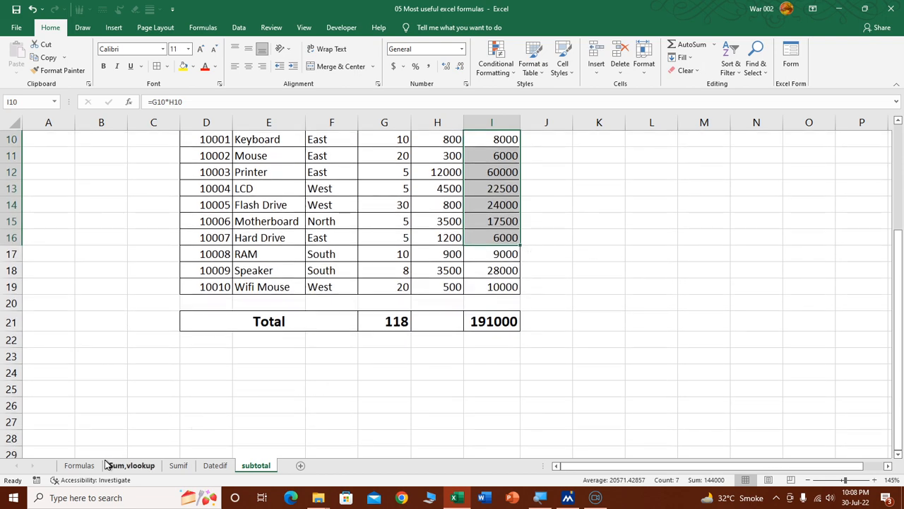
pyautogui.click(76, 465)
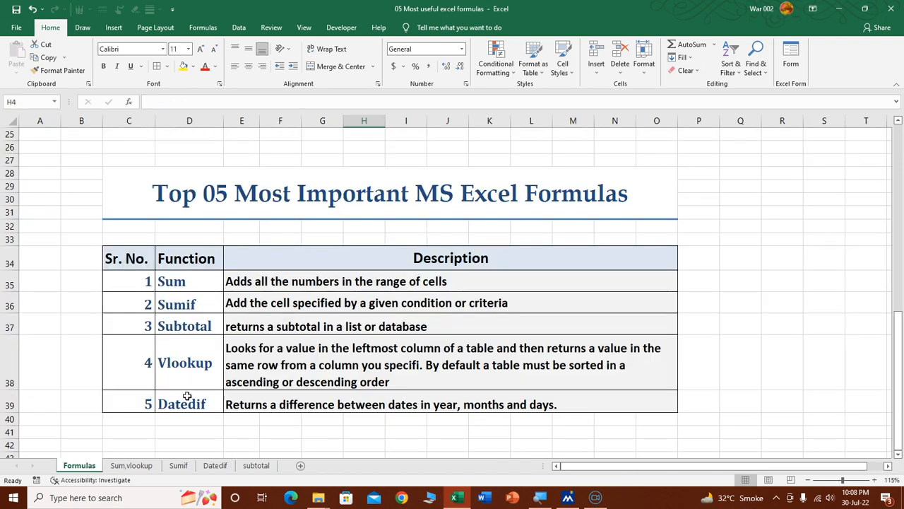
pyautogui.click(200, 378)
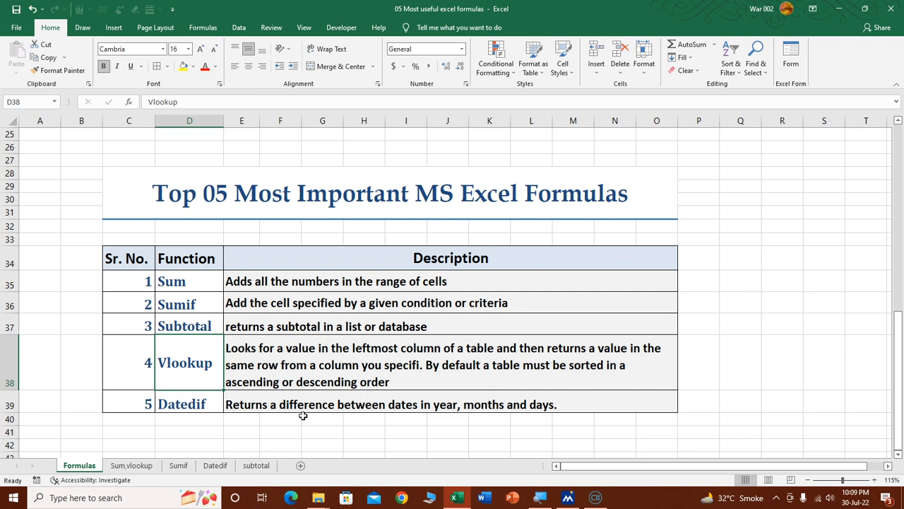
pyautogui.click(147, 469)
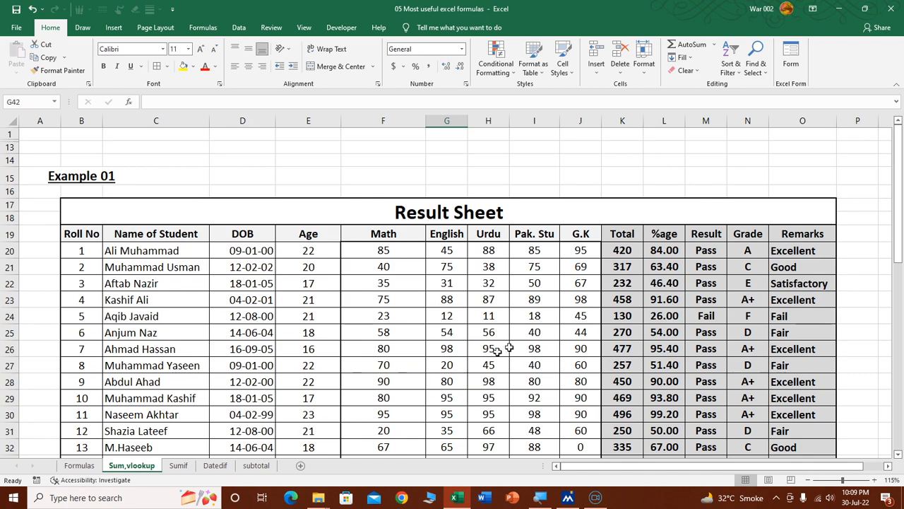
# - Unhide rows 2 to 12 above the Result Sheet table
pyautogui.scroll(-1, 487, 322)
pyautogui.scroll(1, 453, 318)
pyautogui.click(8, 175)
pyautogui.moveTo(8, 171); pyautogui.dragTo(9, 134)
pyautogui.click(52, 162)
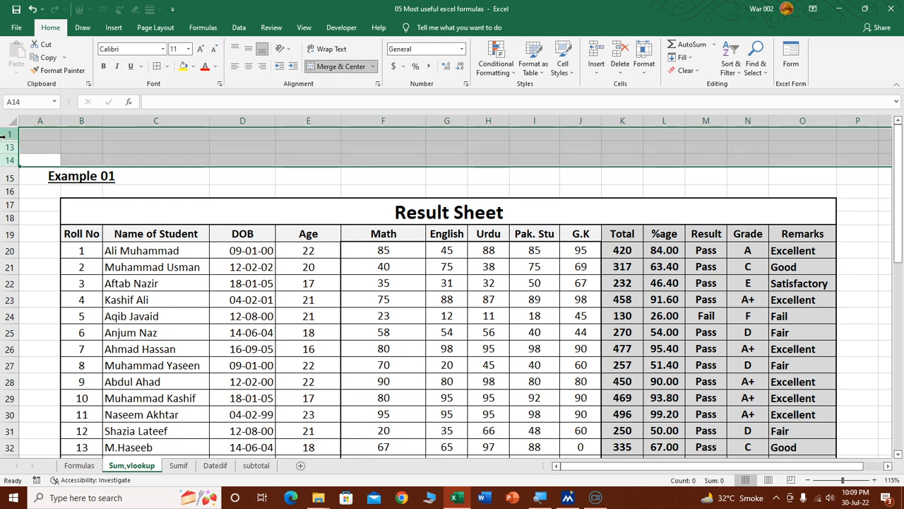
pyautogui.rightClick(6, 146)
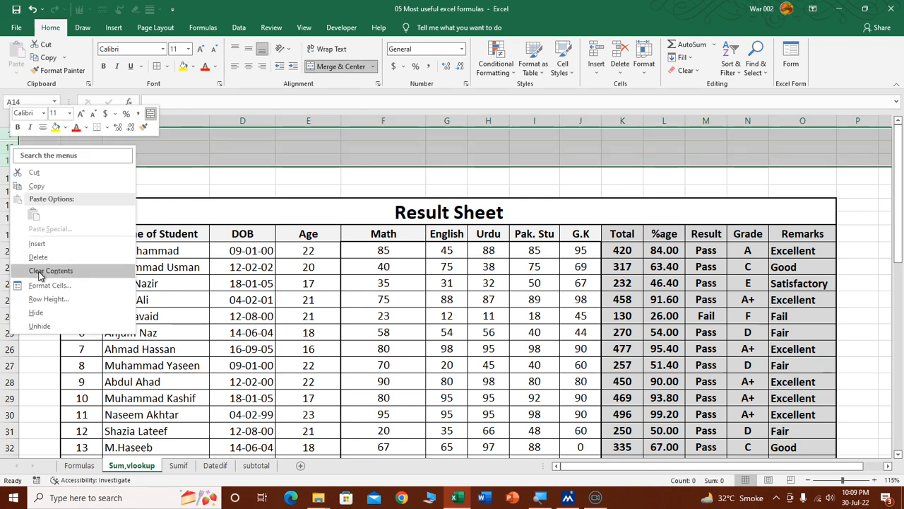
pyautogui.click(44, 327)
pyautogui.click(308, 304)
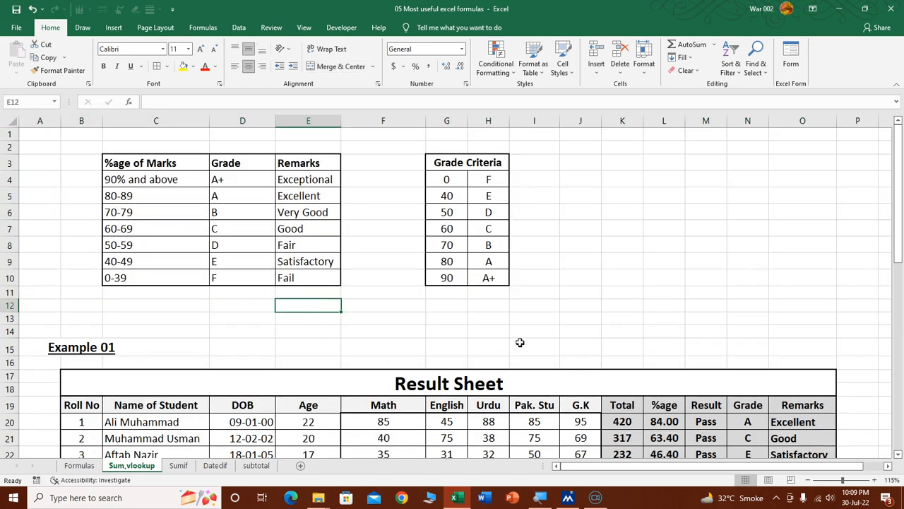
# - Check the existing Grade formula in N20 of the Result Sheet
pyautogui.scroll(-2, 519, 338)
pyautogui.scroll(-2, 519, 337)
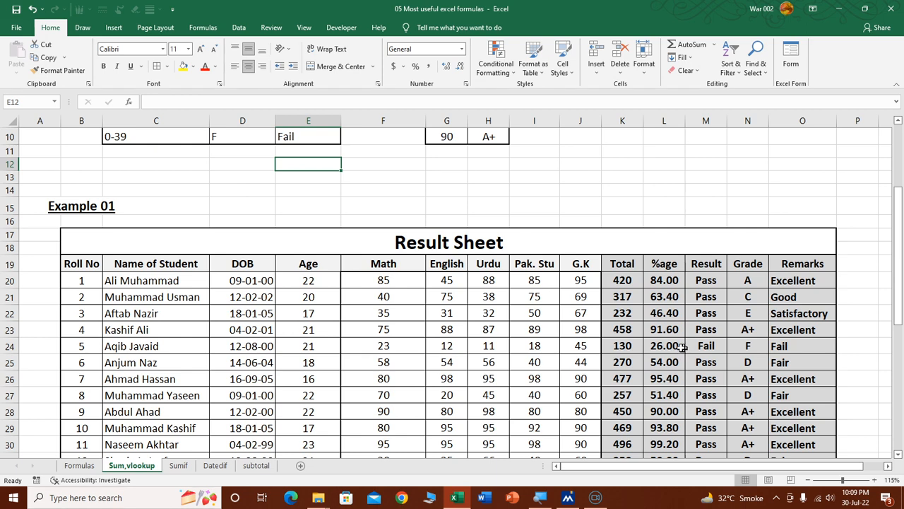
pyautogui.click(743, 283)
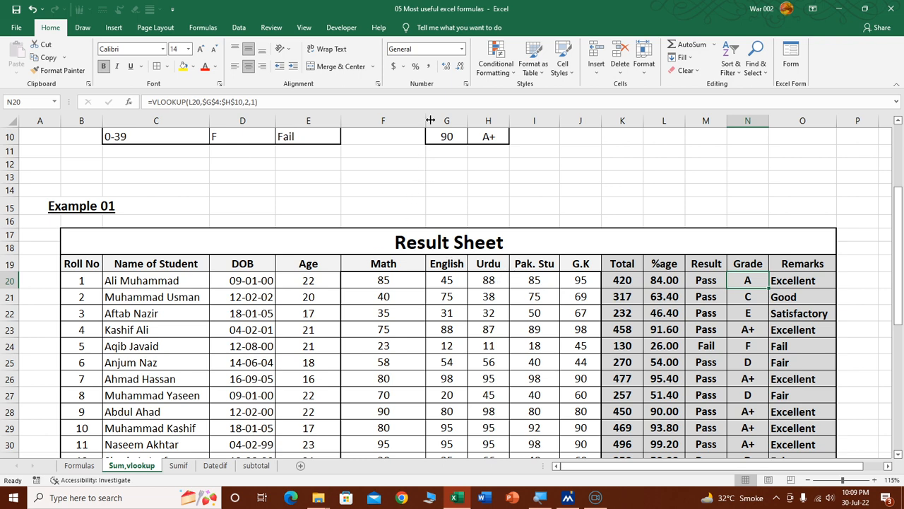
# - AutoFit the widths of the subject columns F to J and the DOB and Age columns D and E
pyautogui.moveTo(580, 121); pyautogui.dragTo(351, 134)
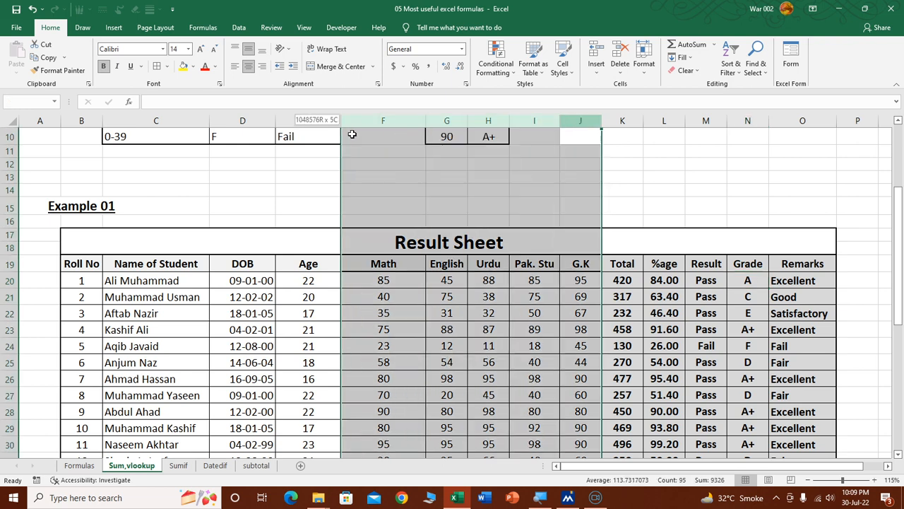
pyautogui.doubleClick(426, 121)
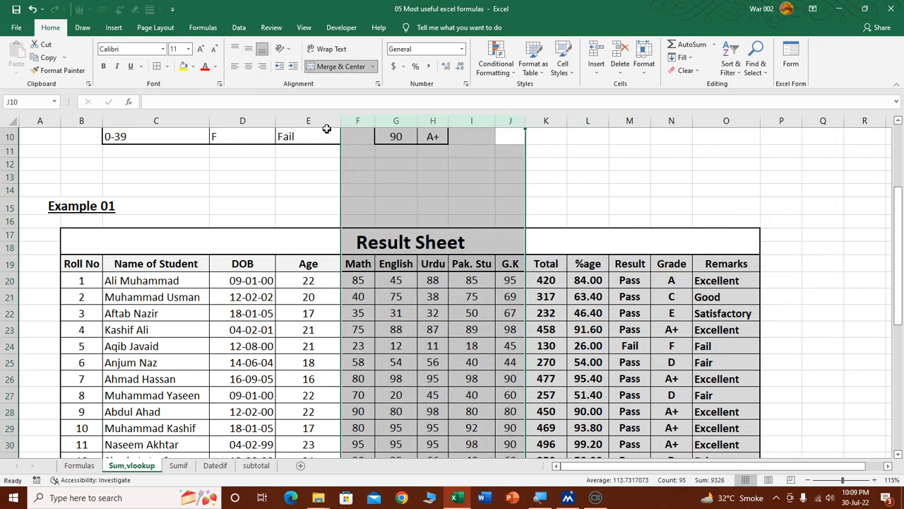
pyautogui.moveTo(322, 121); pyautogui.dragTo(252, 121)
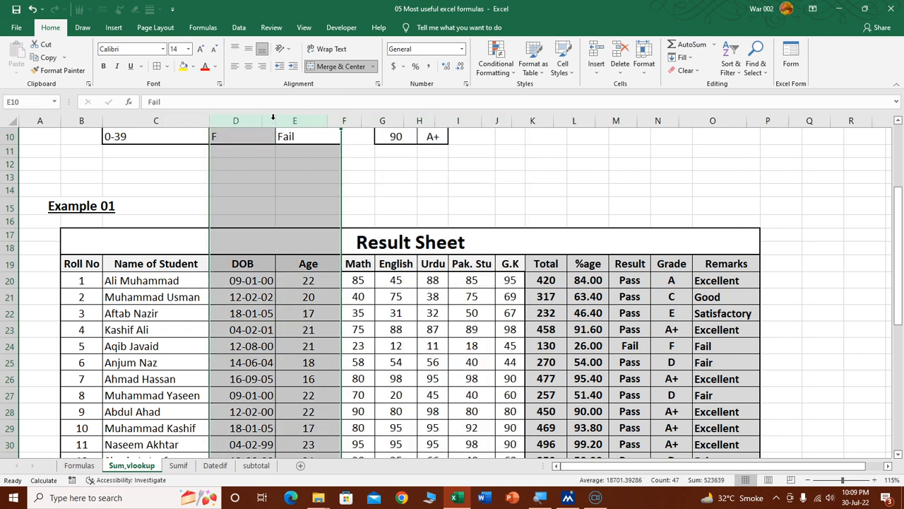
pyautogui.doubleClick(276, 121)
pyautogui.click(535, 191)
pyautogui.scroll(1, 598, 287)
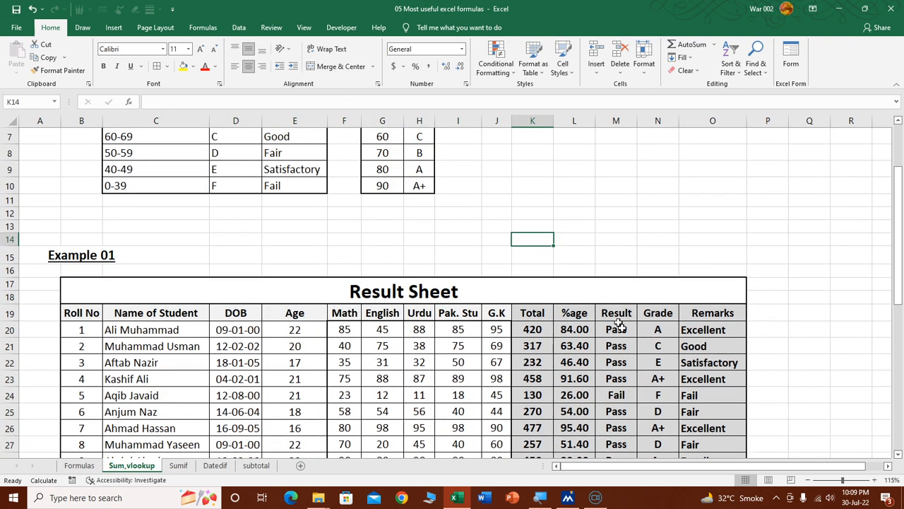
# - Review the Grade formula in N20 against the %age of Marks table and the Grade Criteria thresholds in G4:H10
pyautogui.click(614, 331)
pyautogui.press('Right')
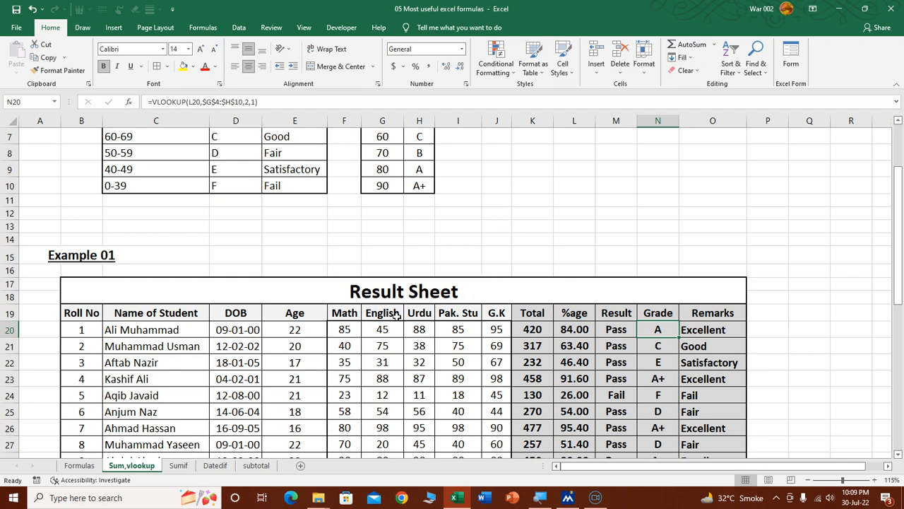
pyautogui.scroll(1, 528, 222)
pyautogui.scroll(2, 527, 222)
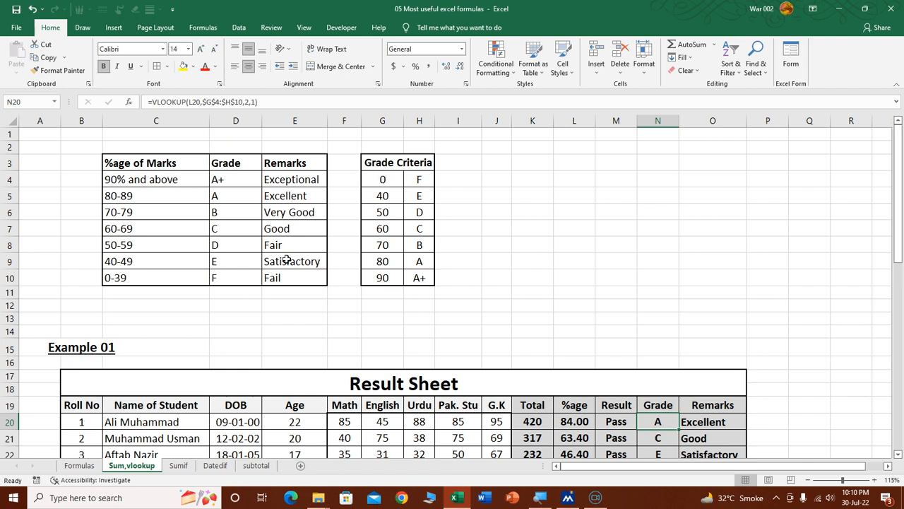
pyautogui.click(383, 197)
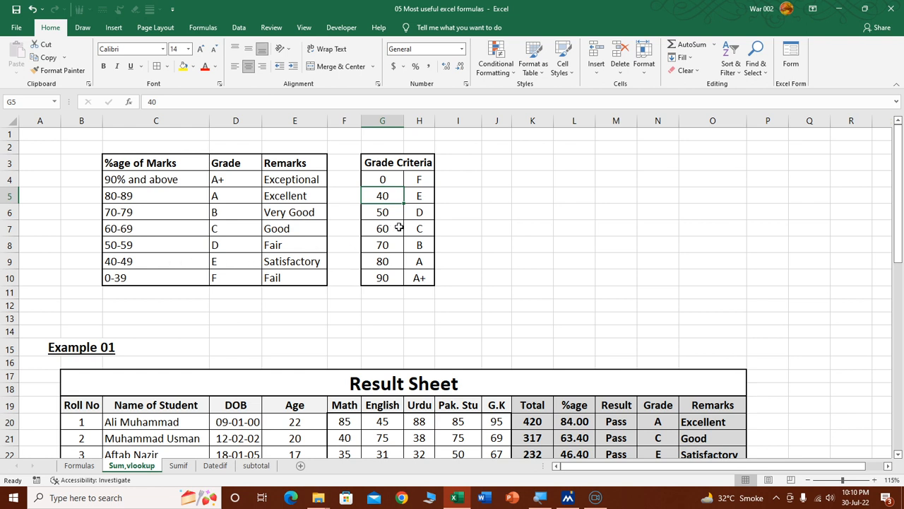
pyautogui.click(393, 215)
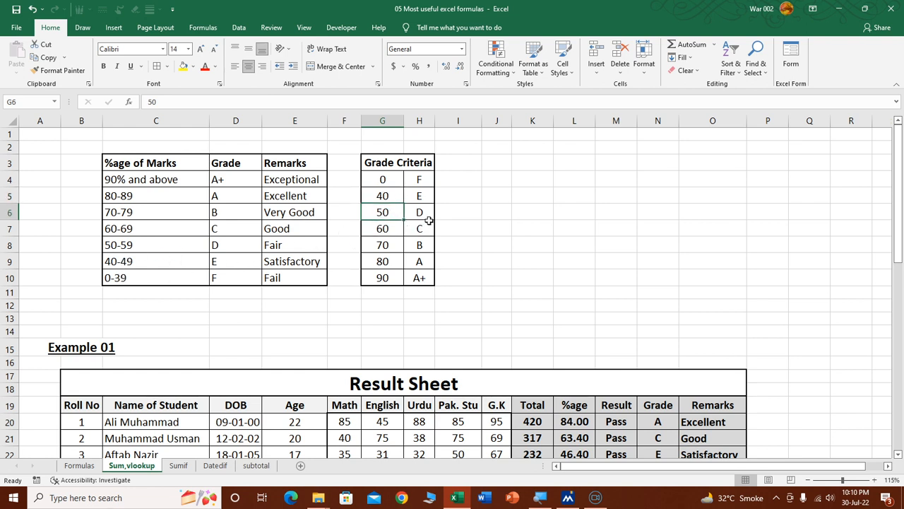
pyautogui.click(393, 229)
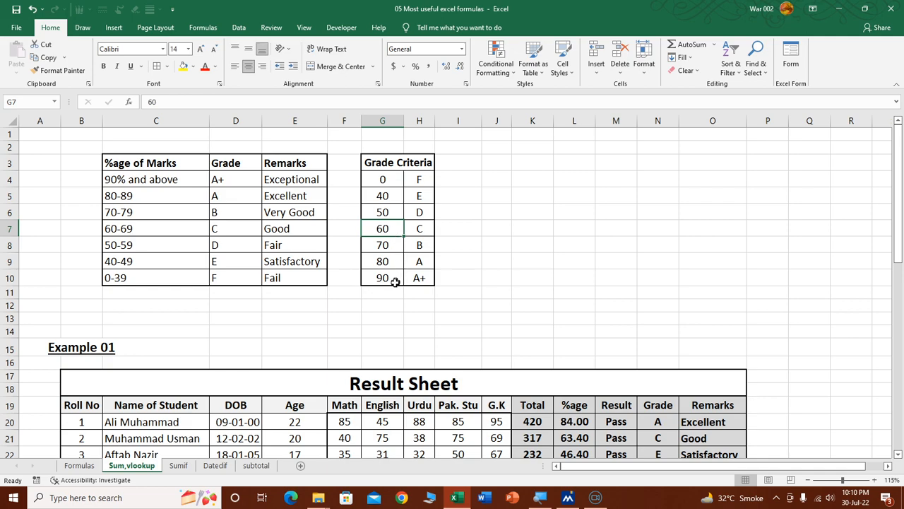
pyautogui.scroll(-2, 609, 285)
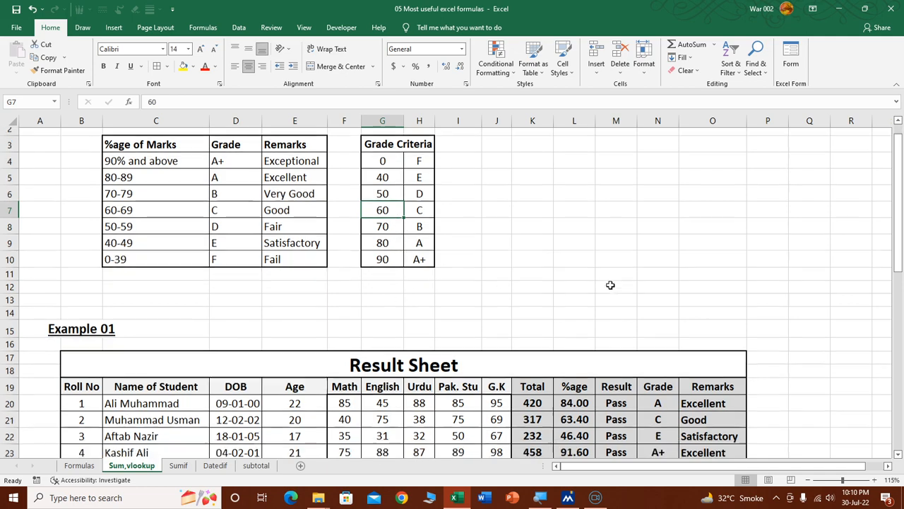
pyautogui.scroll(1, 609, 286)
pyautogui.scroll(-2, 609, 285)
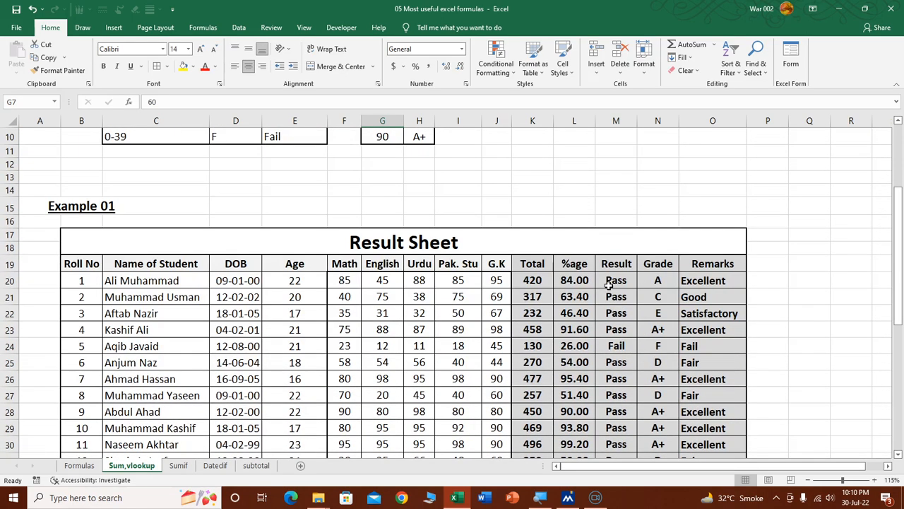
pyautogui.scroll(1, 698, 302)
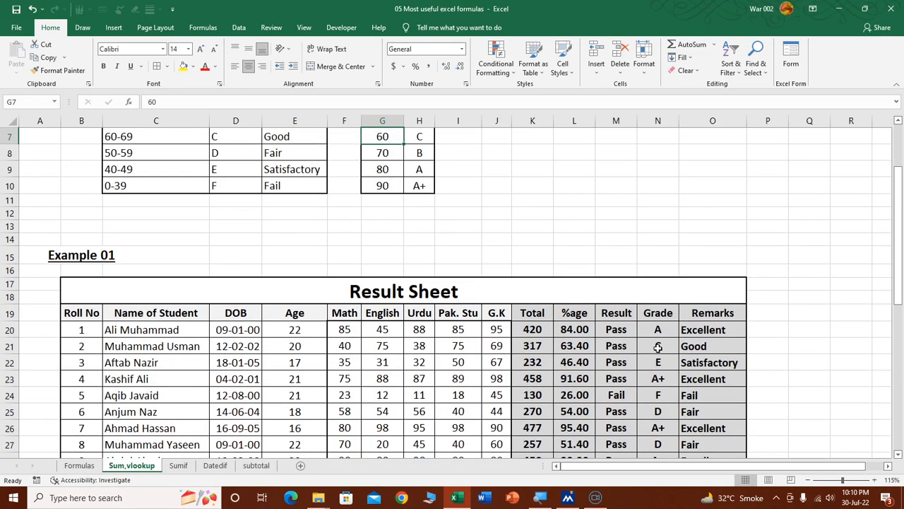
# - Clear the Grade formulas in N20:N33 and widen the Grade column
pyautogui.click(657, 329)
pyautogui.moveTo(658, 331); pyautogui.dragTo(658, 379)
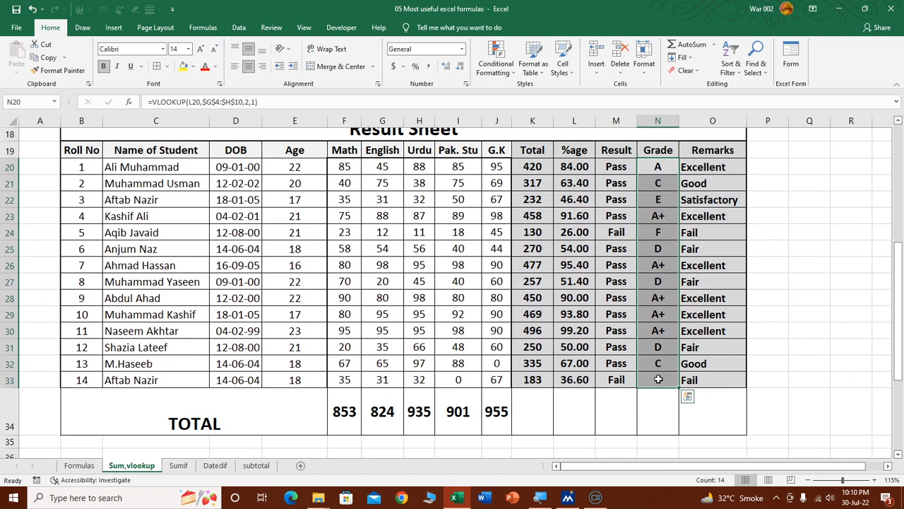
pyautogui.press('Delete')
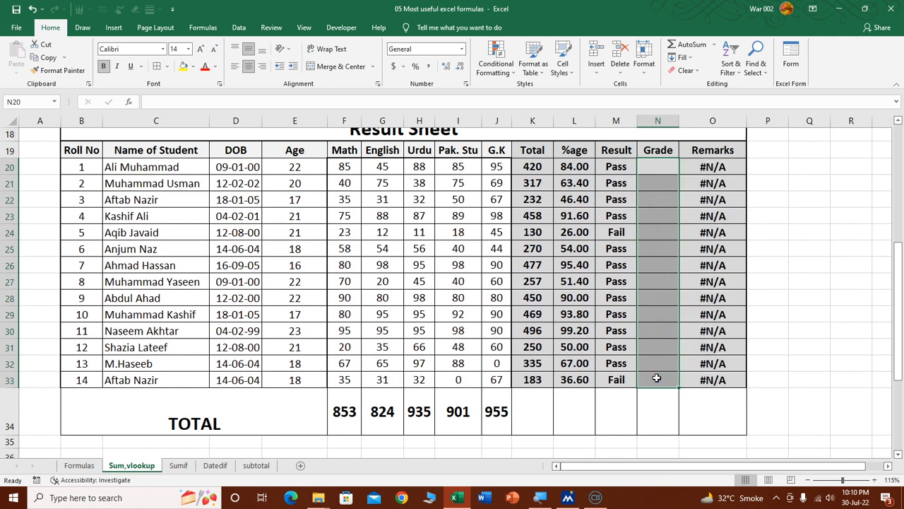
pyautogui.scroll(3, 656, 313)
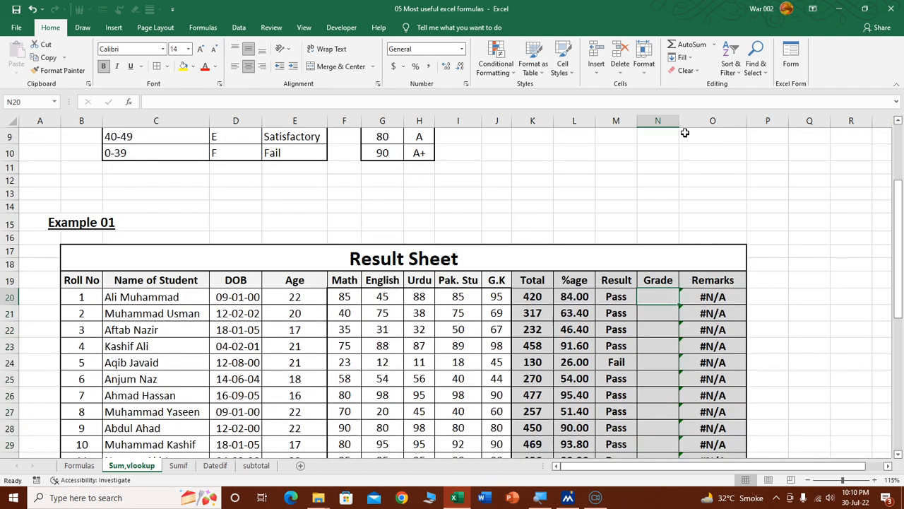
pyautogui.moveTo(679, 121); pyautogui.dragTo(734, 122)
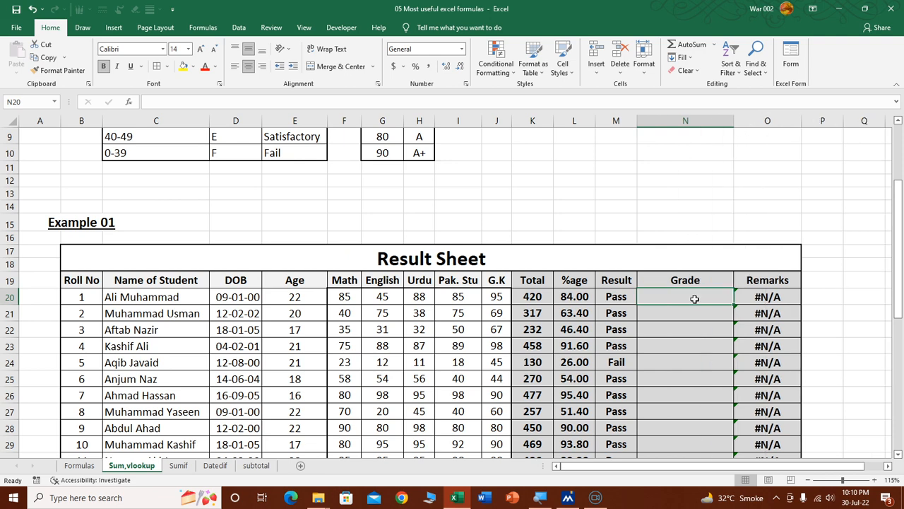
# - Enter =VLOOKUP(L20,G4:H10,2,1) in N20 to look up the first student's grade from the Grade Criteria table
pyautogui.write('=')
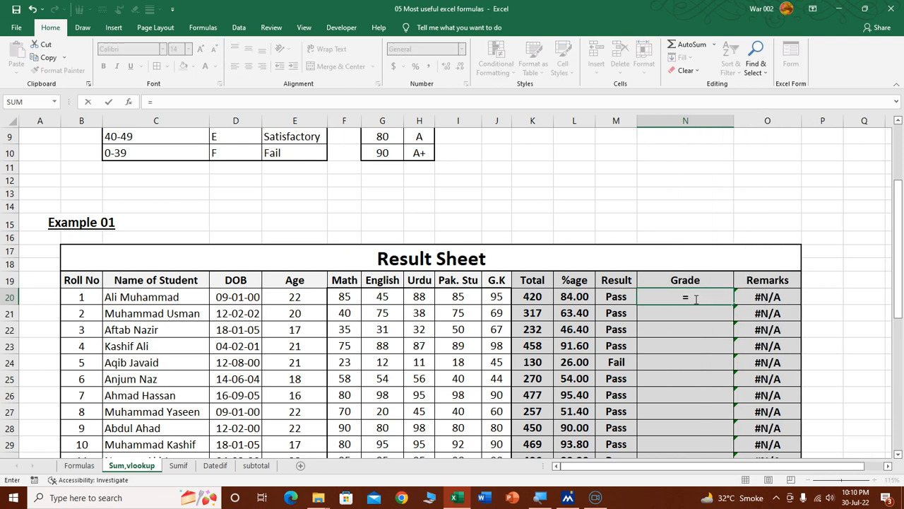
pyautogui.write('vlook')
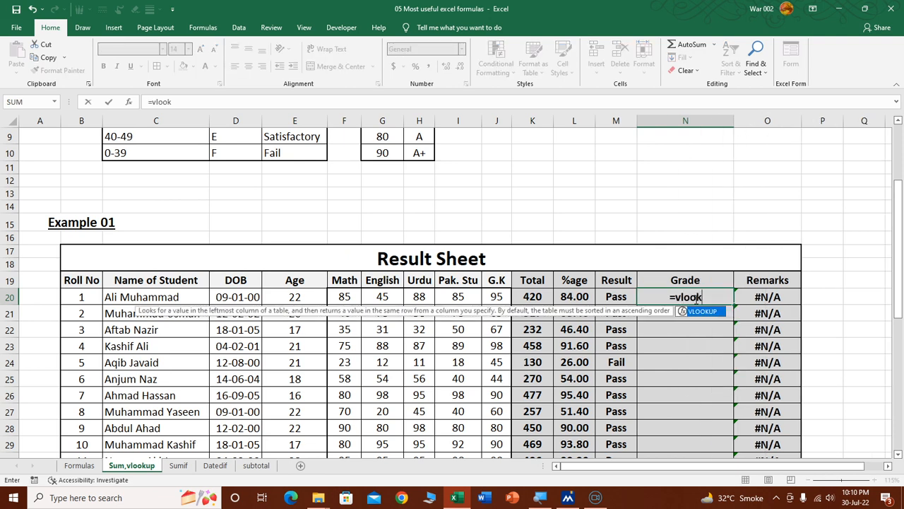
pyautogui.write('up')
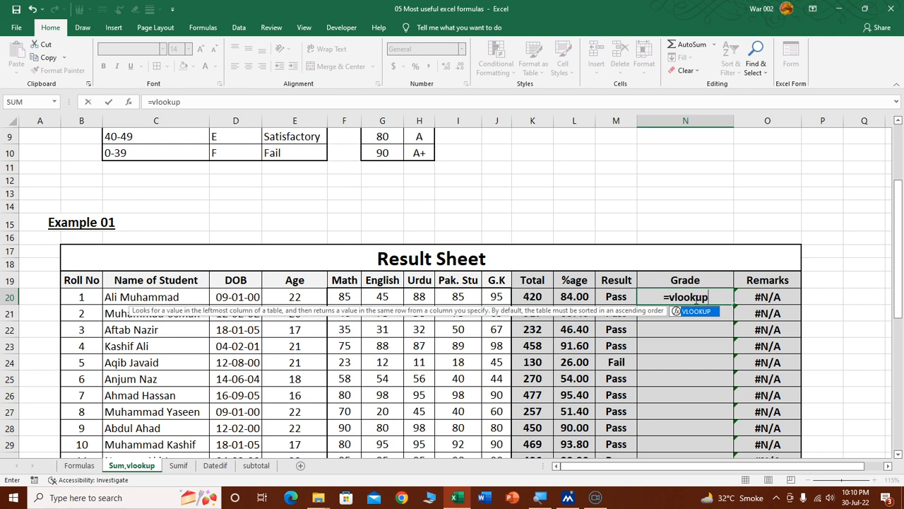
pyautogui.write('(')
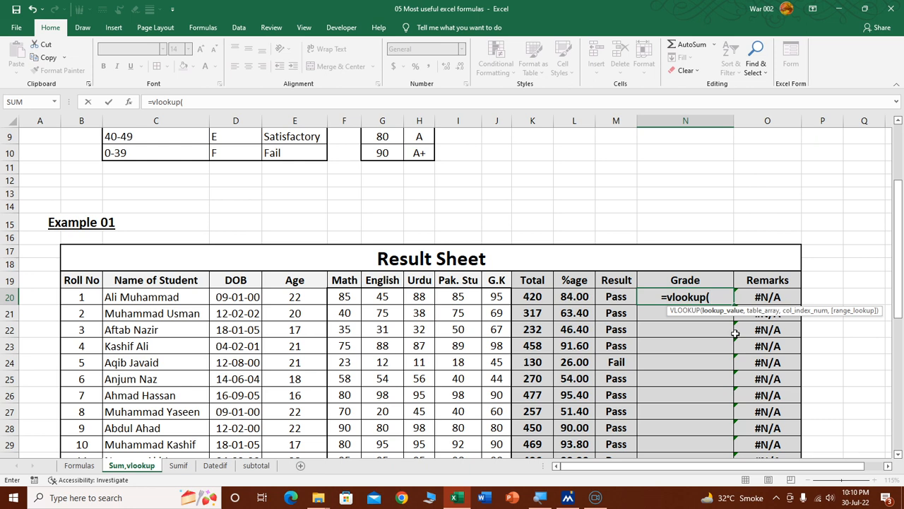
pyautogui.click(575, 298)
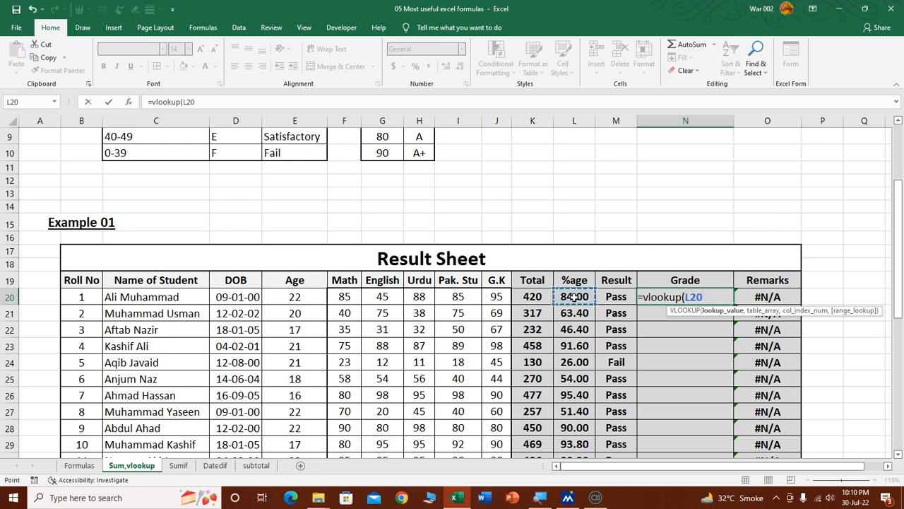
pyautogui.write(',')
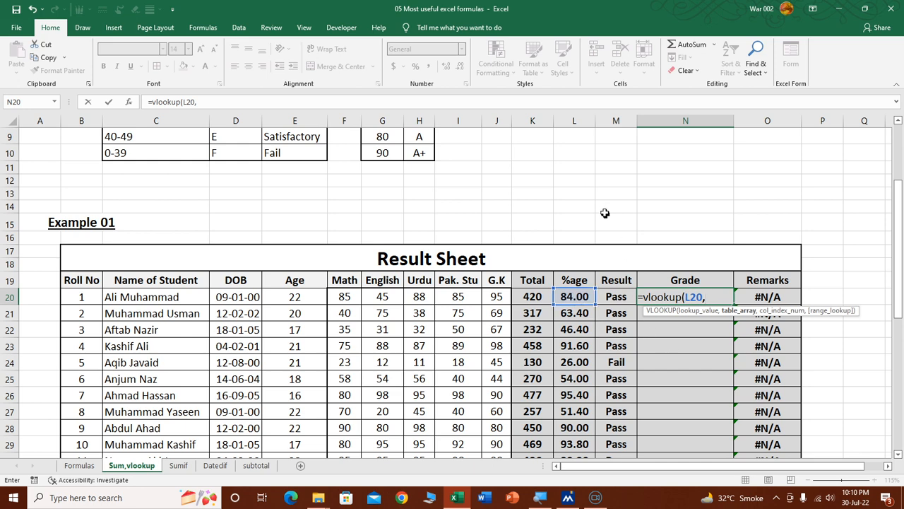
pyautogui.scroll(2, 519, 209)
pyautogui.moveTo(386, 151); pyautogui.dragTo(417, 247)
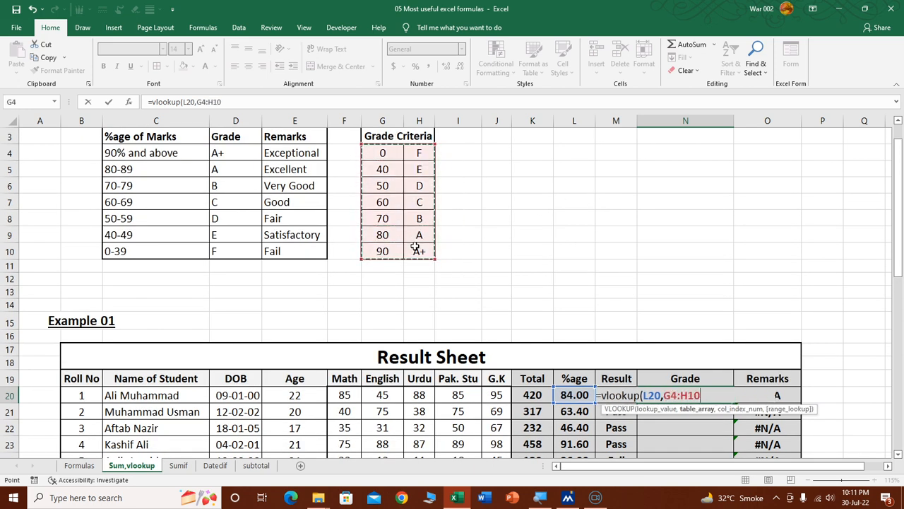
pyautogui.write(',2')
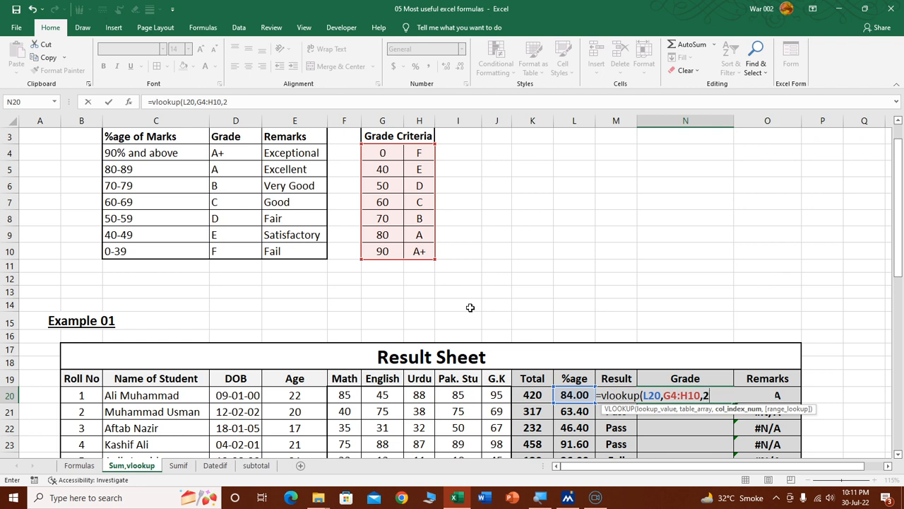
pyautogui.write(',1')
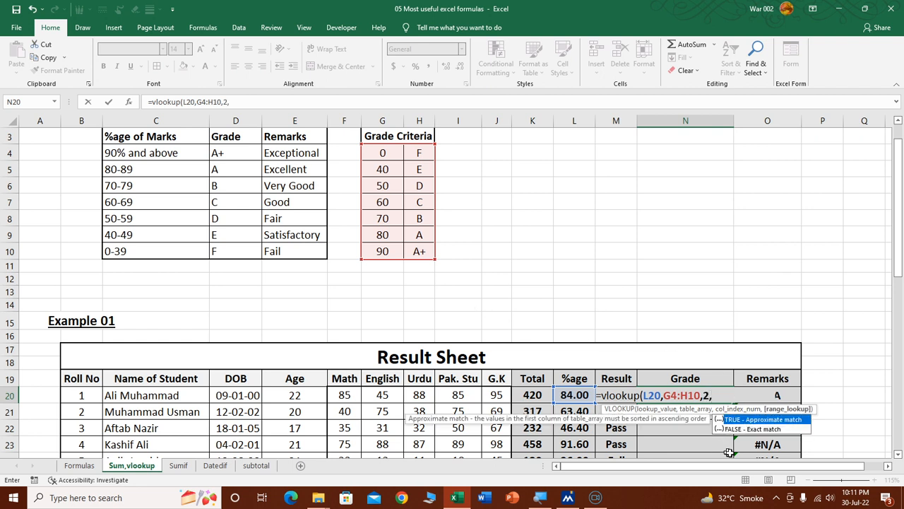
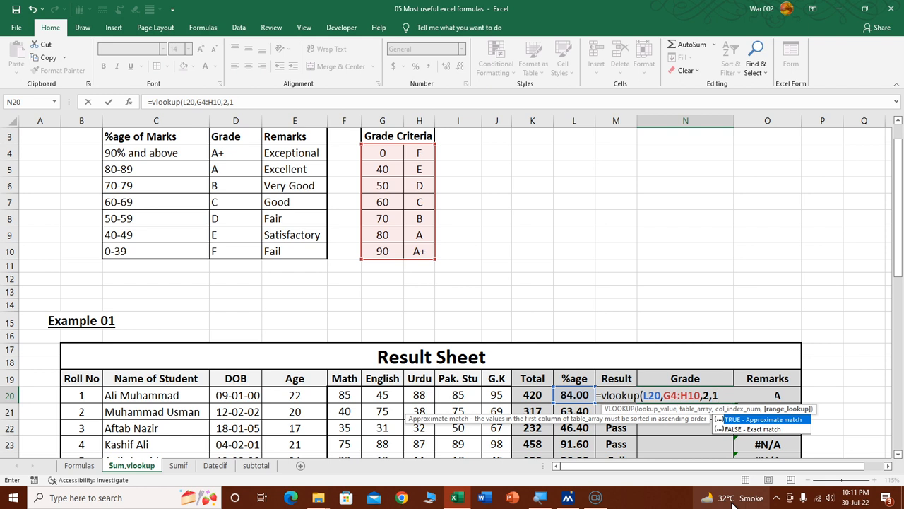
pyautogui.write(')')
pyautogui.press('Return')
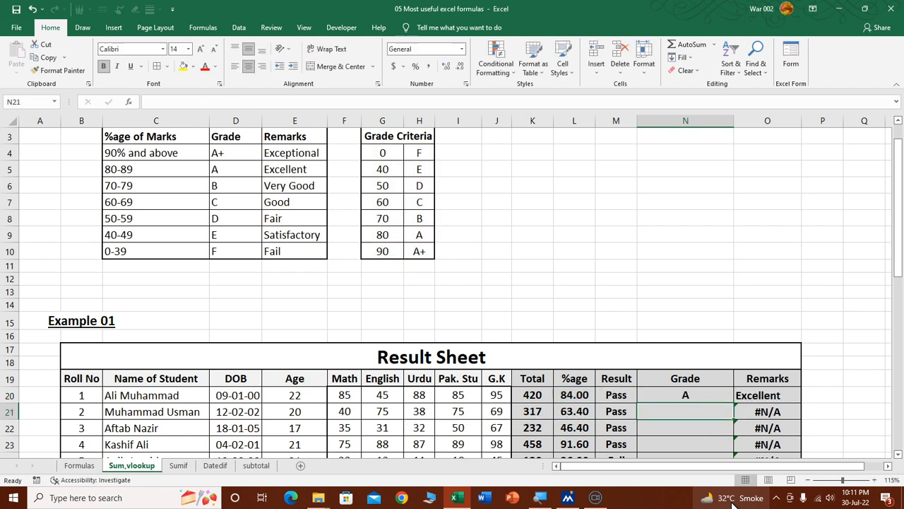
# - Compare the first student's grade with the A row of the Grade Criteria table, and select N20 to check its formula
pyautogui.scroll(-1, 664, 395)
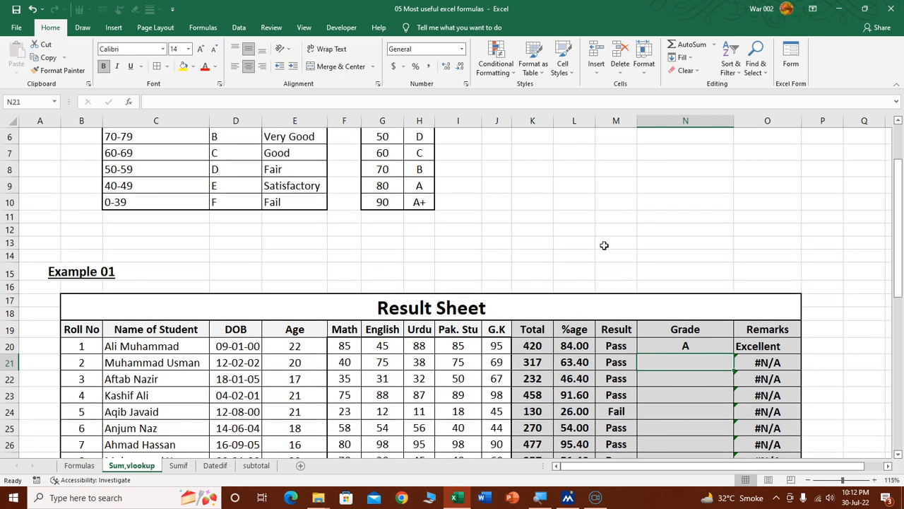
pyautogui.scroll(1, 601, 247)
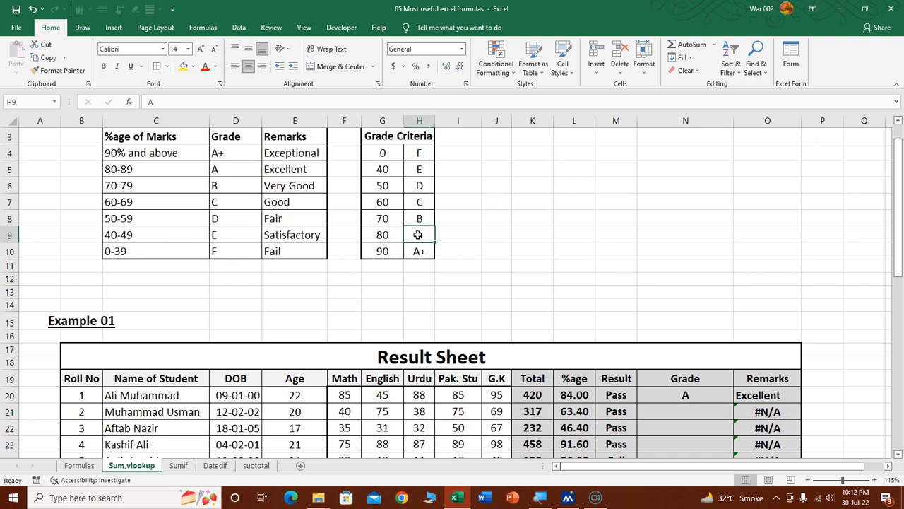
pyautogui.click(698, 397)
pyautogui.scroll(-2, 797, 343)
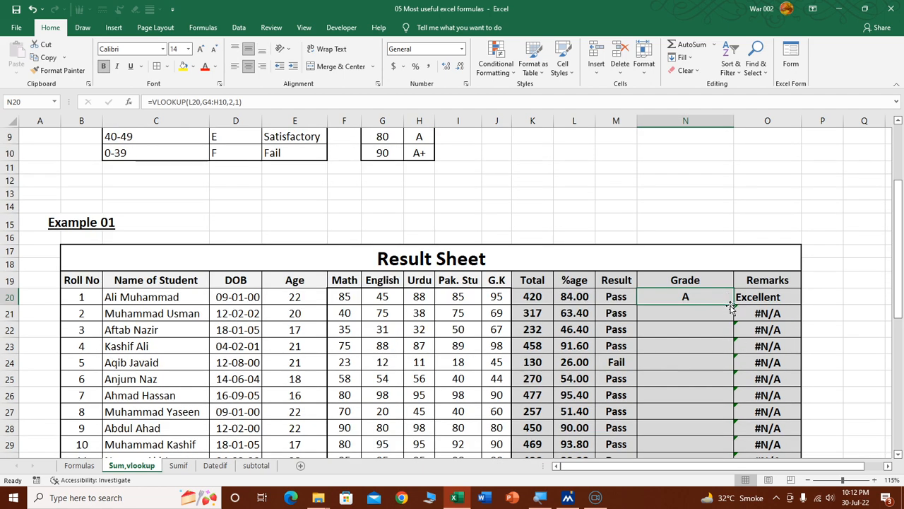
# - Fill the Grade formula from N20 down to N33 and check the copied formulas in N26 and N22
pyautogui.doubleClick(735, 305)
pyautogui.scroll(-2, 700, 363)
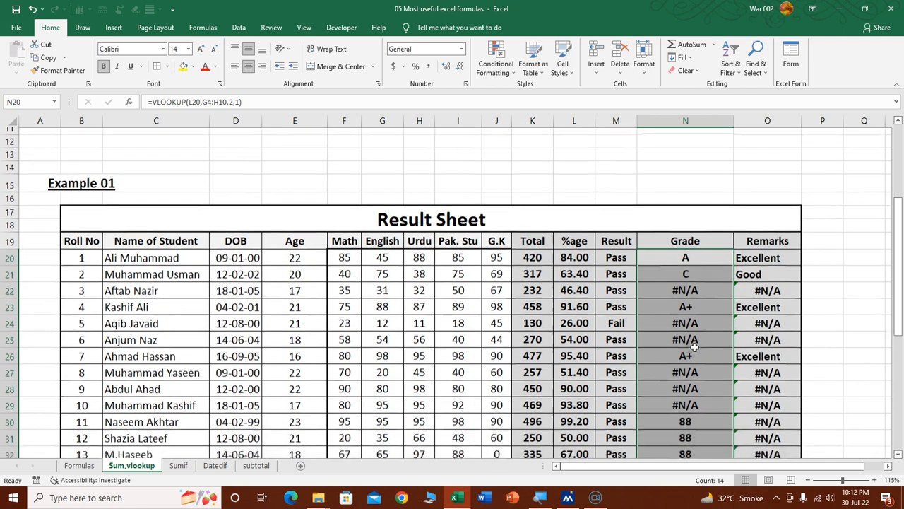
pyautogui.click(699, 310)
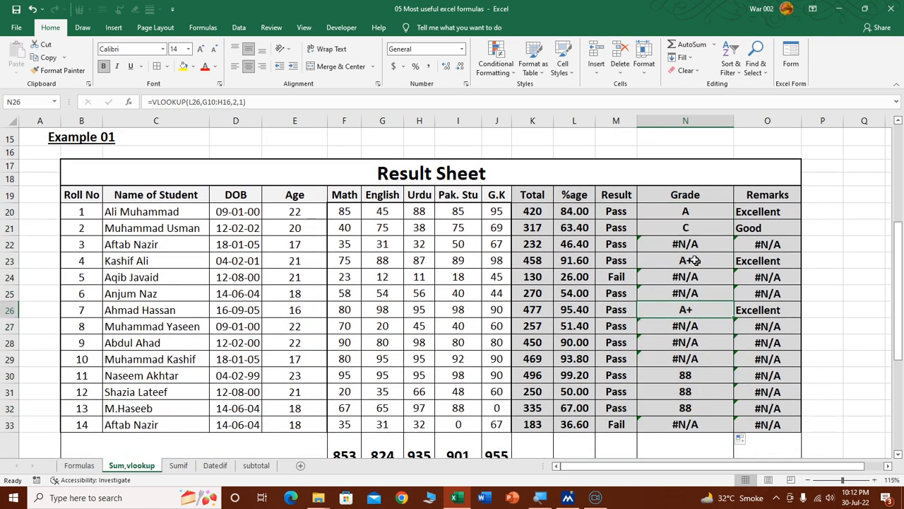
pyautogui.click(690, 246)
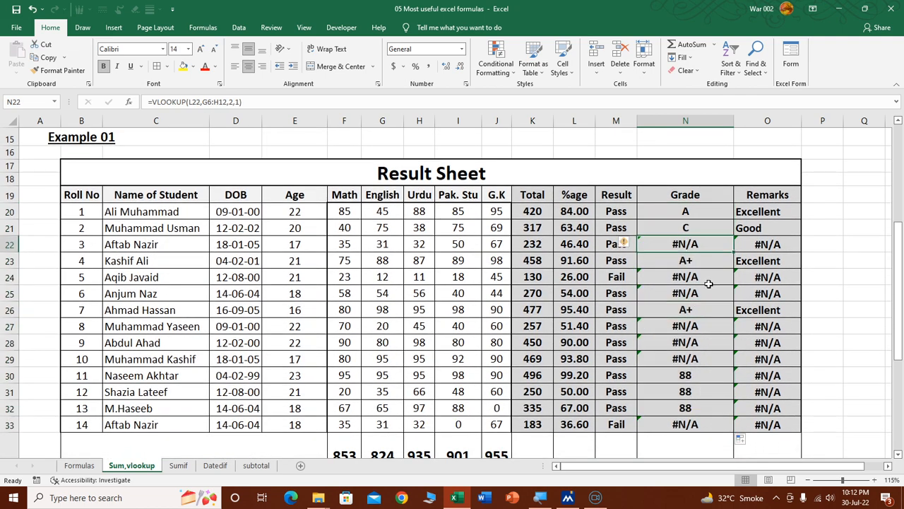
# - Compare the table range used in the N20 formula with the Grade Criteria table and the copied grades
pyautogui.scroll(4, 706, 284)
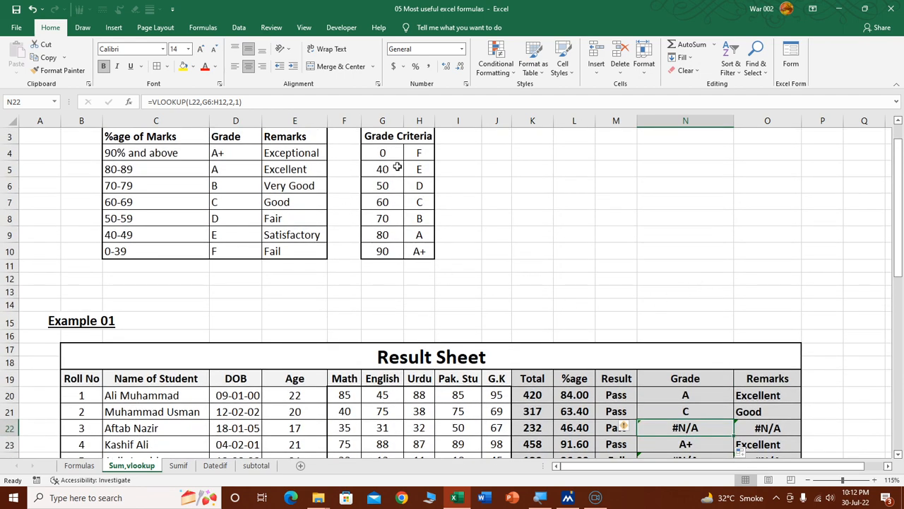
pyautogui.scroll(-1, 803, 344)
pyautogui.click(690, 346)
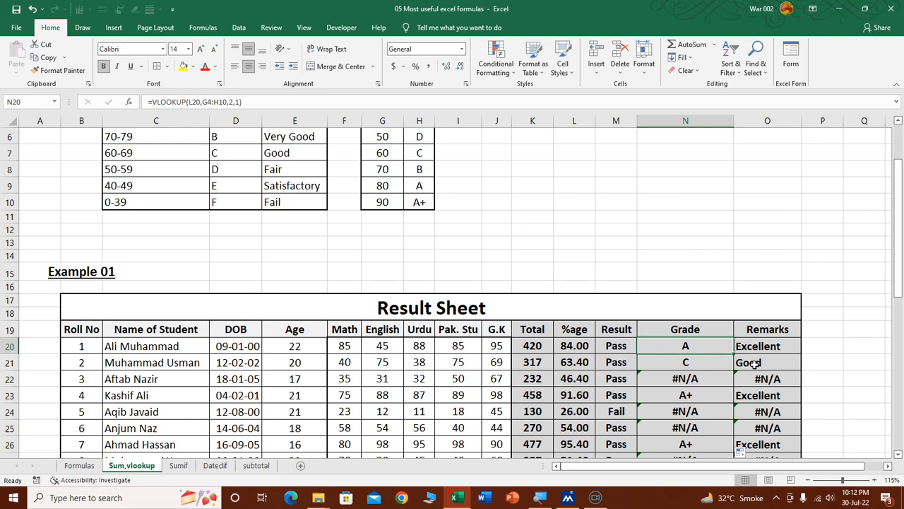
pyautogui.click(676, 227)
pyautogui.scroll(-1, 693, 250)
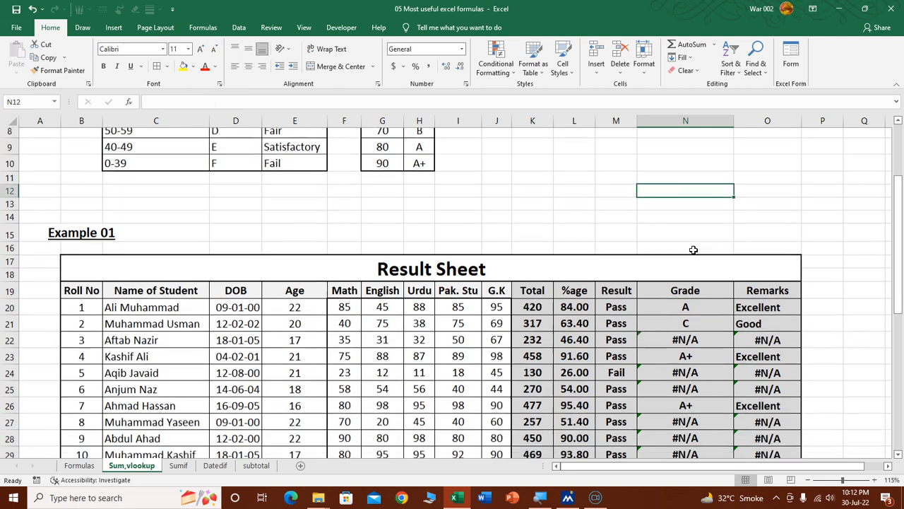
pyautogui.scroll(-2, 693, 249)
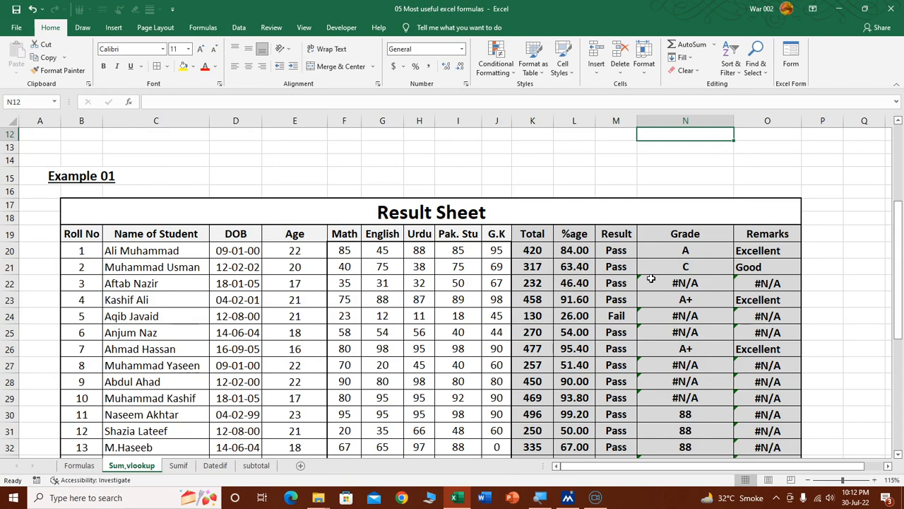
pyautogui.scroll(3, 651, 279)
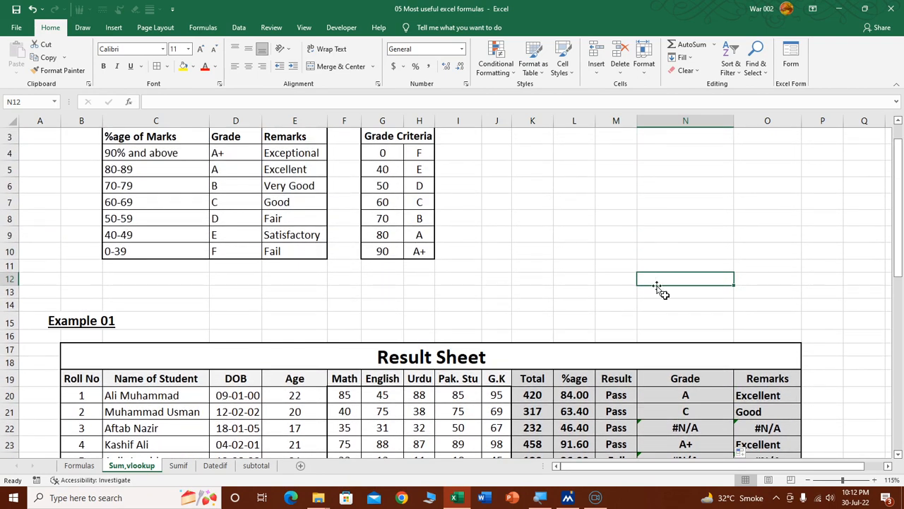
pyautogui.click(706, 398)
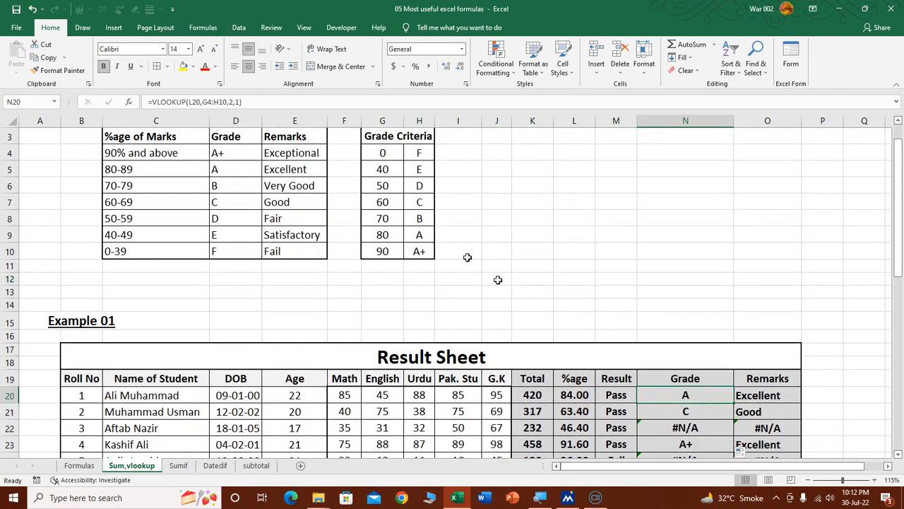
pyautogui.scroll(-2, 657, 423)
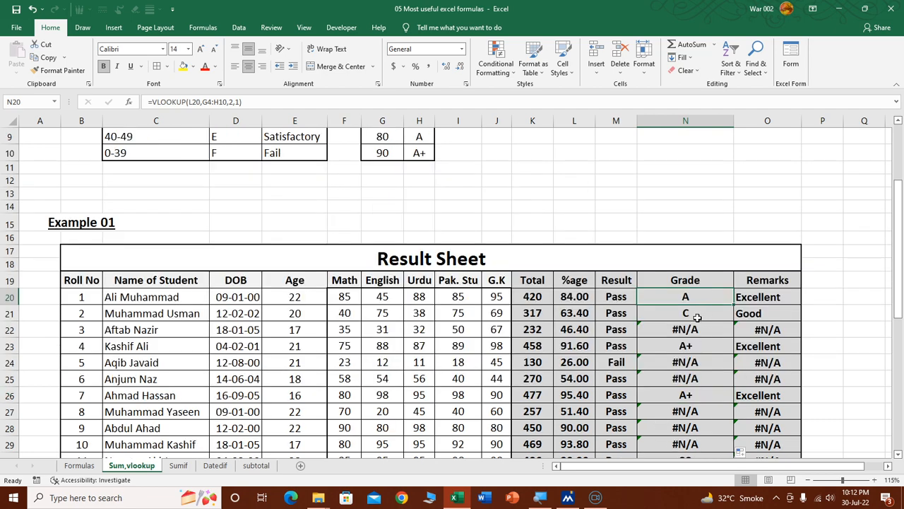
# - Clear the copied Grade formulas in N21:N33
pyautogui.moveTo(692, 313); pyautogui.dragTo(699, 380)
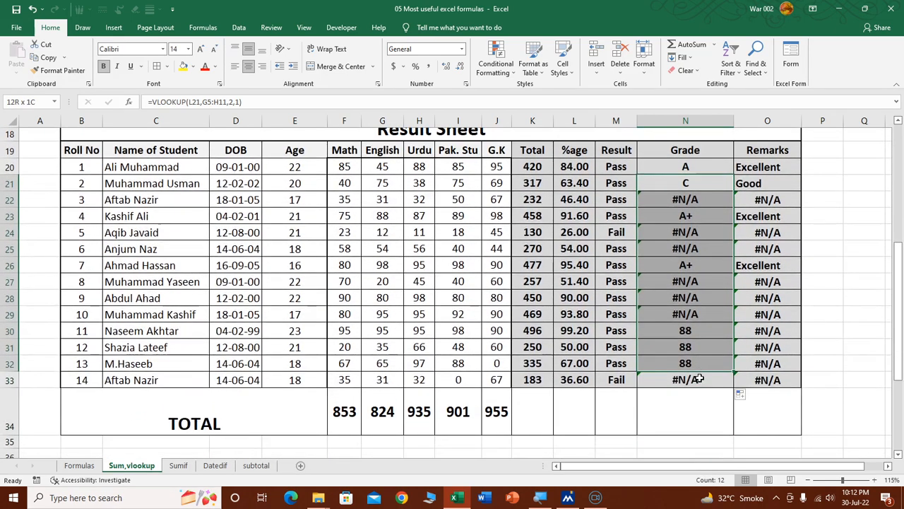
pyautogui.press('Delete')
# - Replace the formula in N20 with =VLOOKUP(L20,$G$4:$H$10,2,1), locking the Grade Criteria range with absolute references
pyautogui.click(675, 174)
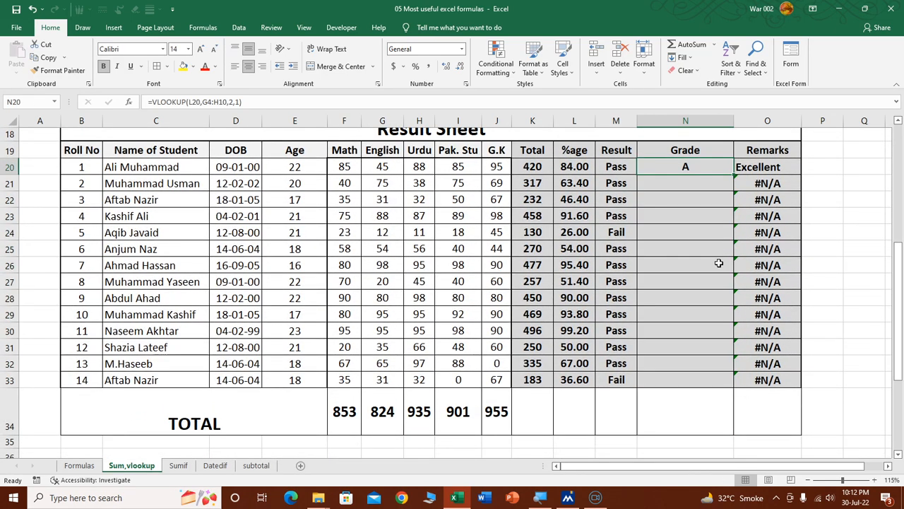
pyautogui.write('=vlooku')
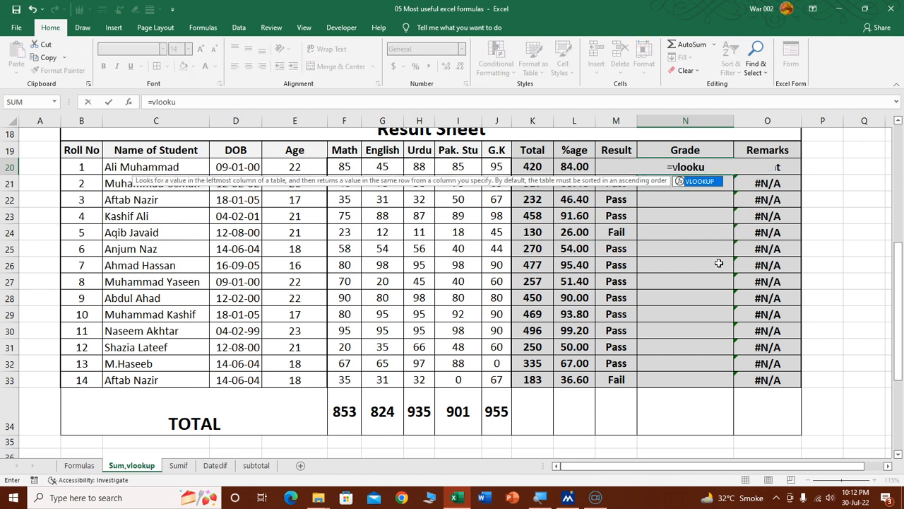
pyautogui.write('p')
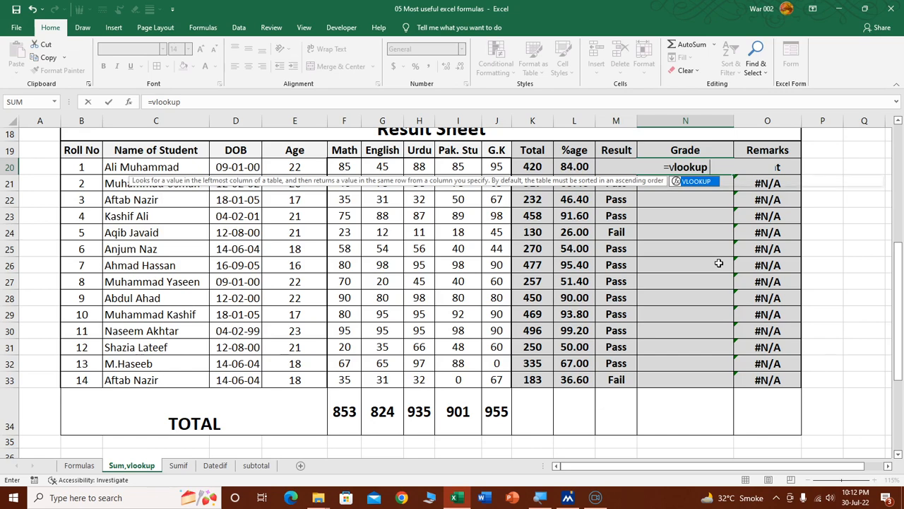
pyautogui.write('(')
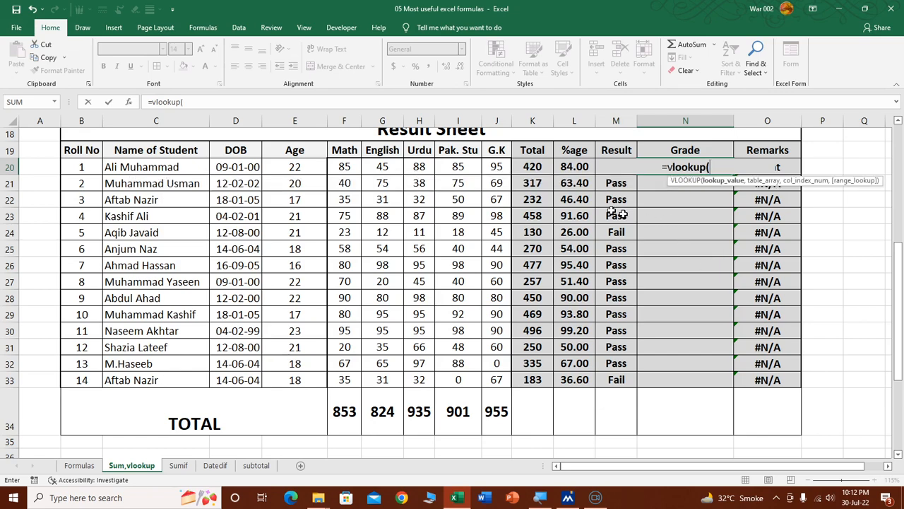
pyautogui.click(574, 168)
pyautogui.write(',')
pyautogui.scroll(6, 635, 281)
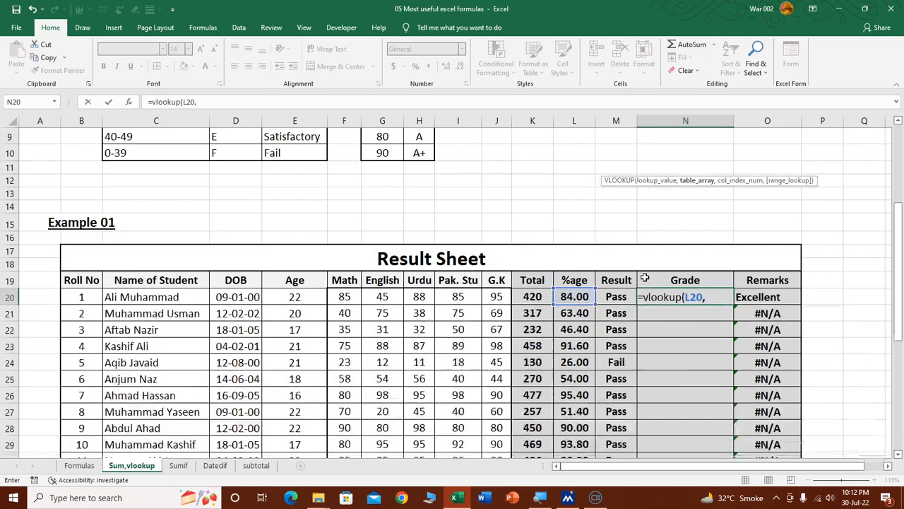
pyautogui.moveTo(393, 181); pyautogui.dragTo(421, 279)
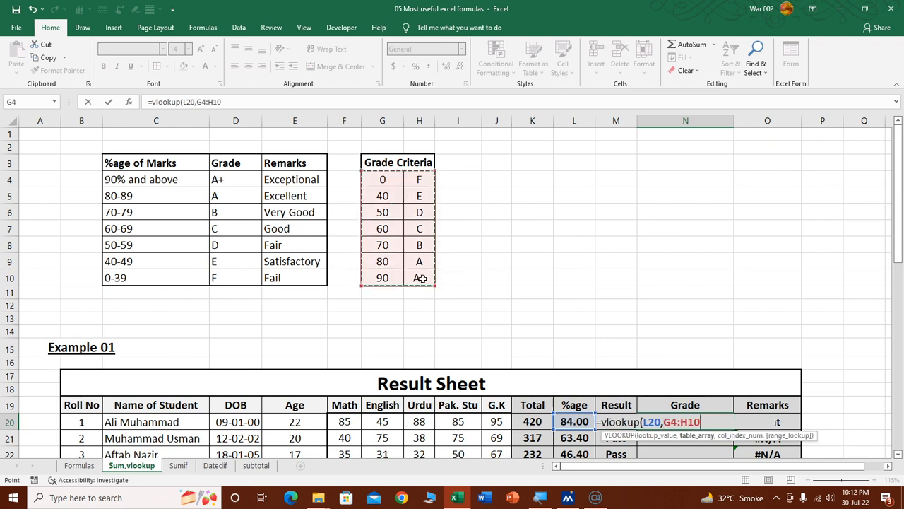
pyautogui.press('F4')
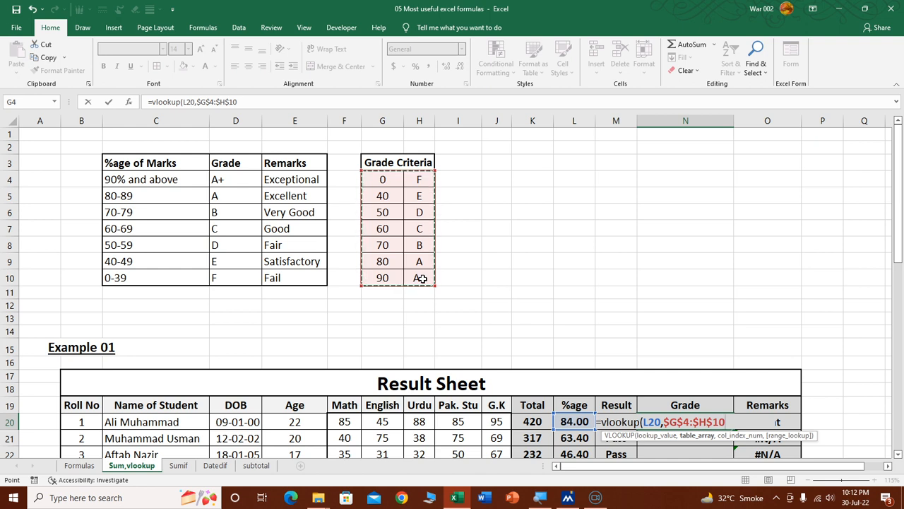
pyautogui.write(',')
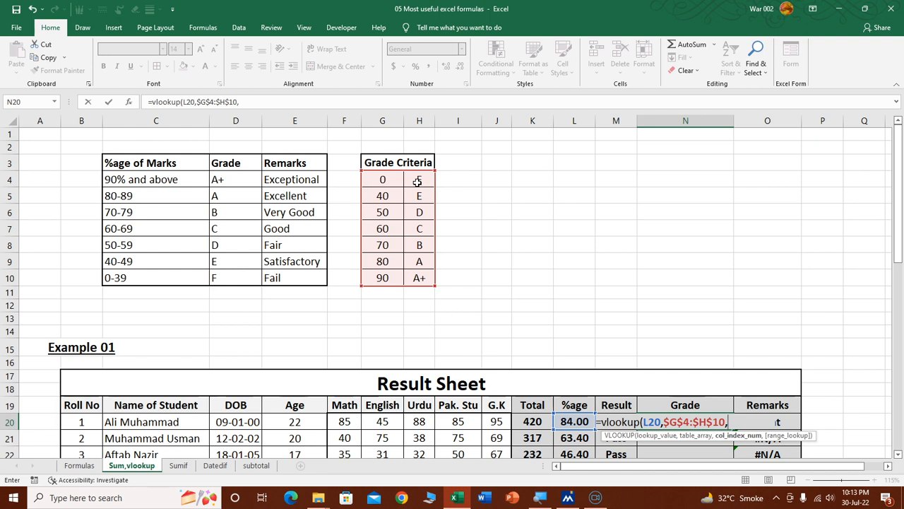
pyautogui.write('2,1')
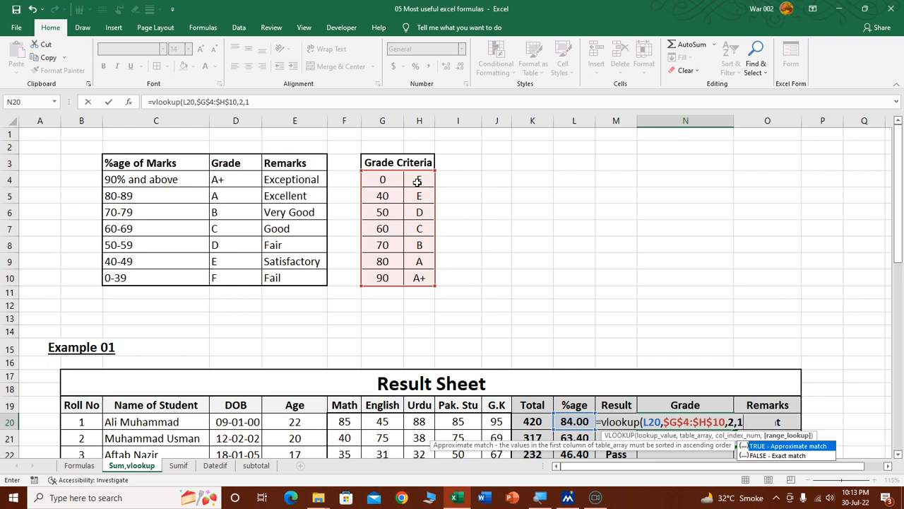
pyautogui.write(')')
pyautogui.press('Return')
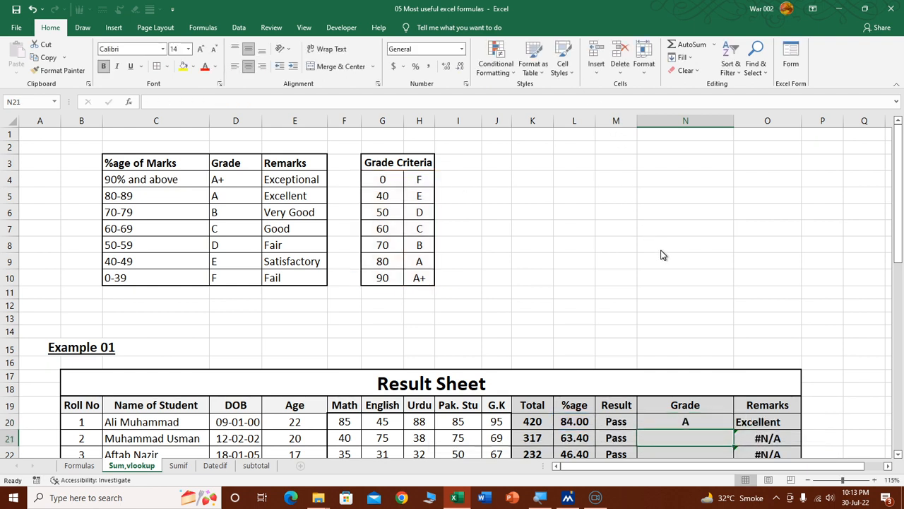
# - Fill the VLOOKUP formula with the locked range from N20 down the Grade column to N33
pyautogui.scroll(-7, 707, 353)
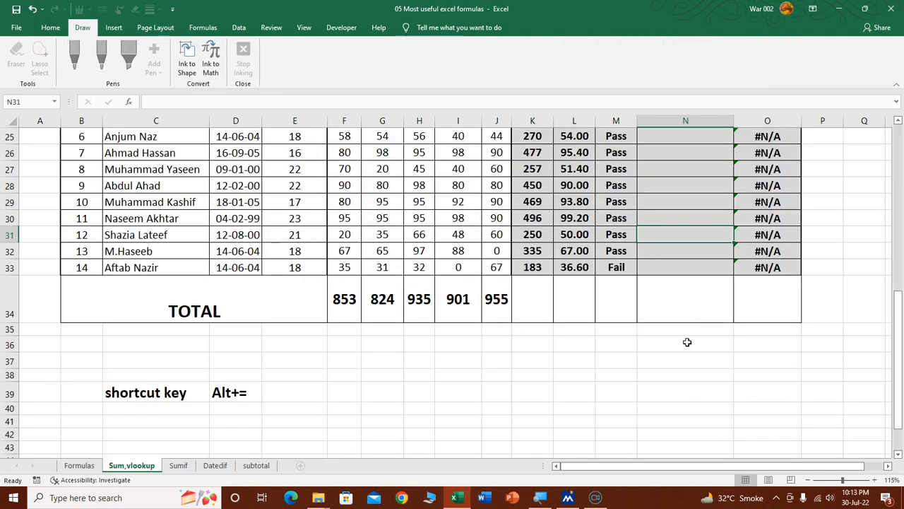
pyautogui.scroll(2, 689, 342)
pyautogui.click(687, 344)
pyautogui.scroll(1, 687, 344)
pyautogui.click(710, 194)
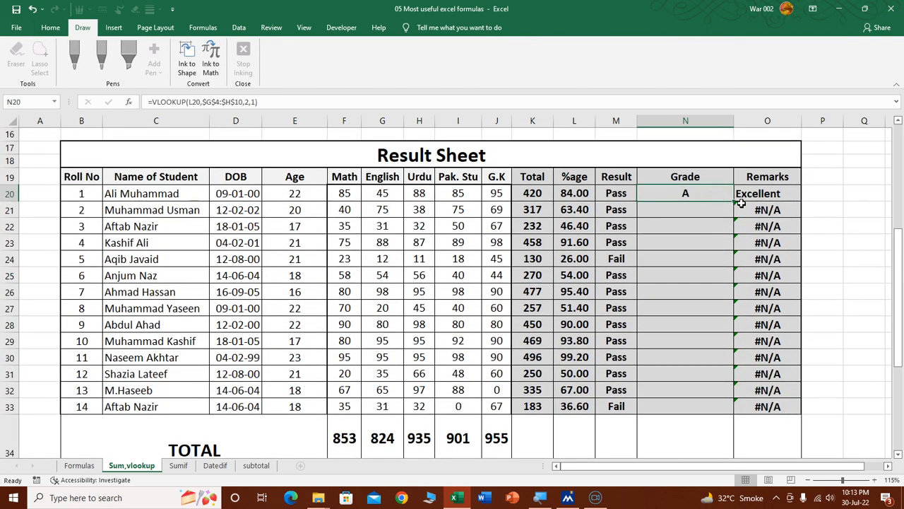
pyautogui.doubleClick(734, 201)
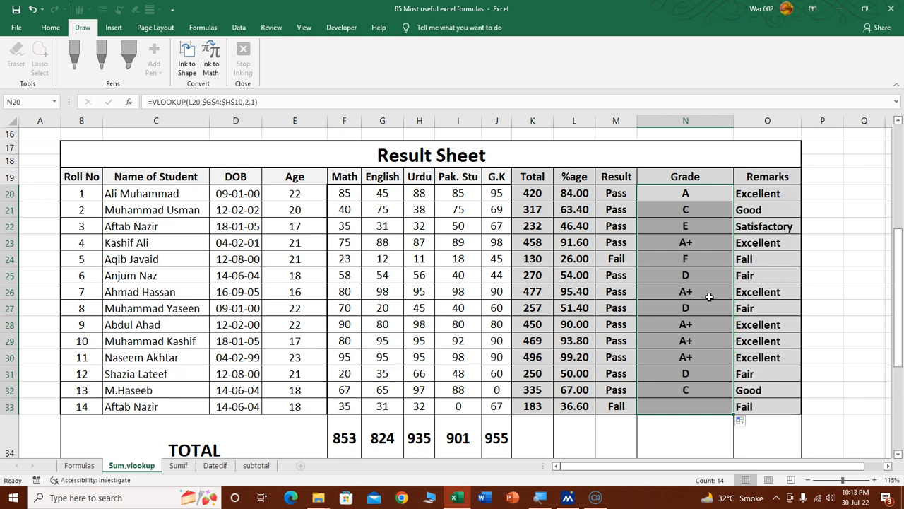
# - Check the formulas in N25, N23 and N33, and compare the last student's grade with the F row of the Grade Criteria table
pyautogui.click(670, 280)
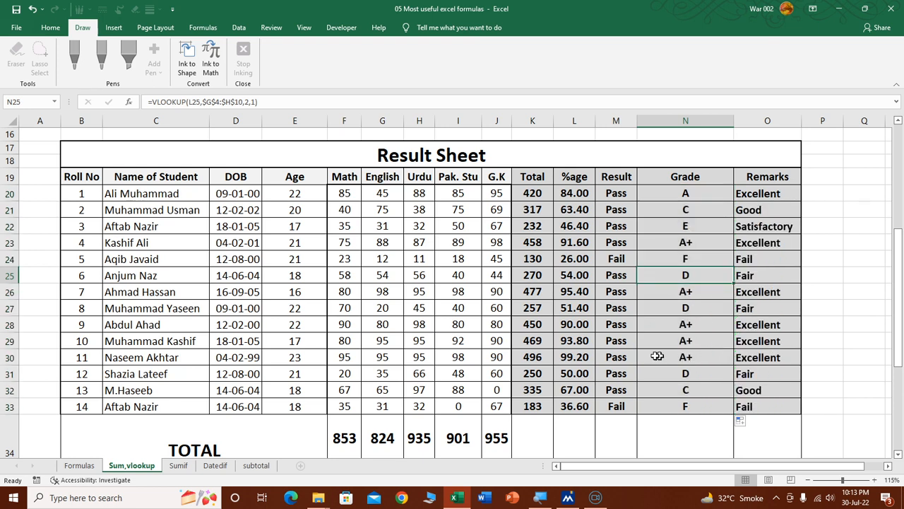
pyautogui.click(667, 244)
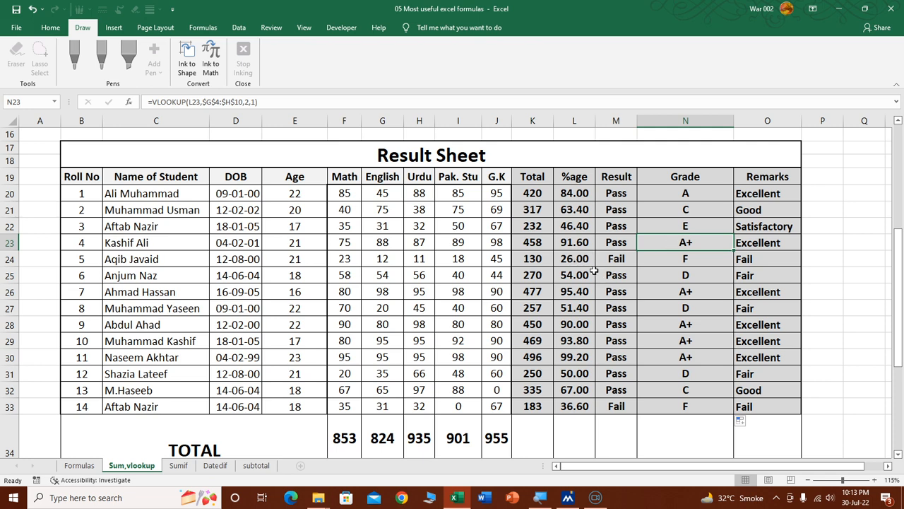
pyautogui.click(664, 409)
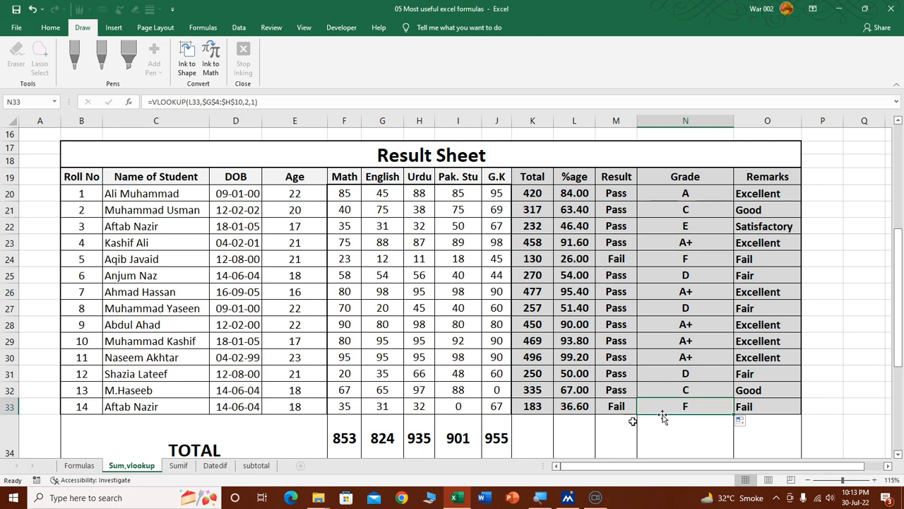
pyautogui.scroll(3, 584, 418)
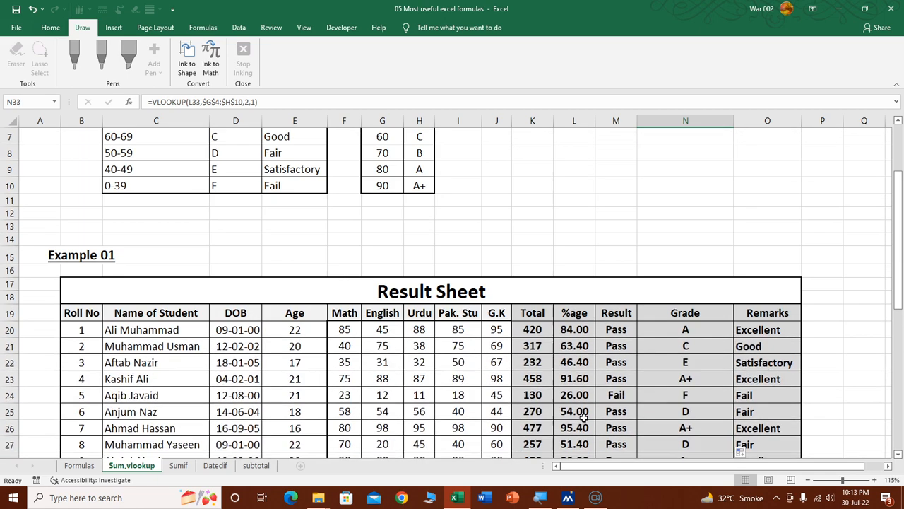
pyautogui.scroll(2, 584, 418)
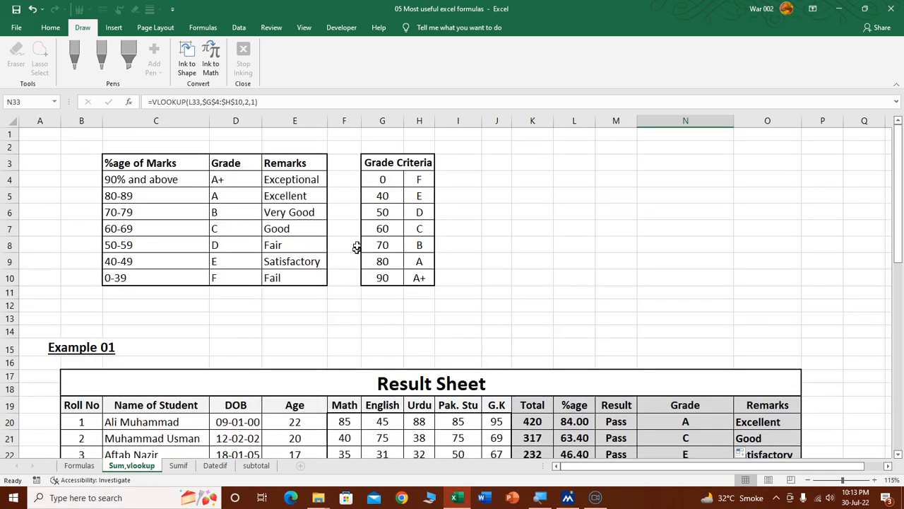
pyautogui.moveTo(383, 179); pyautogui.dragTo(420, 179)
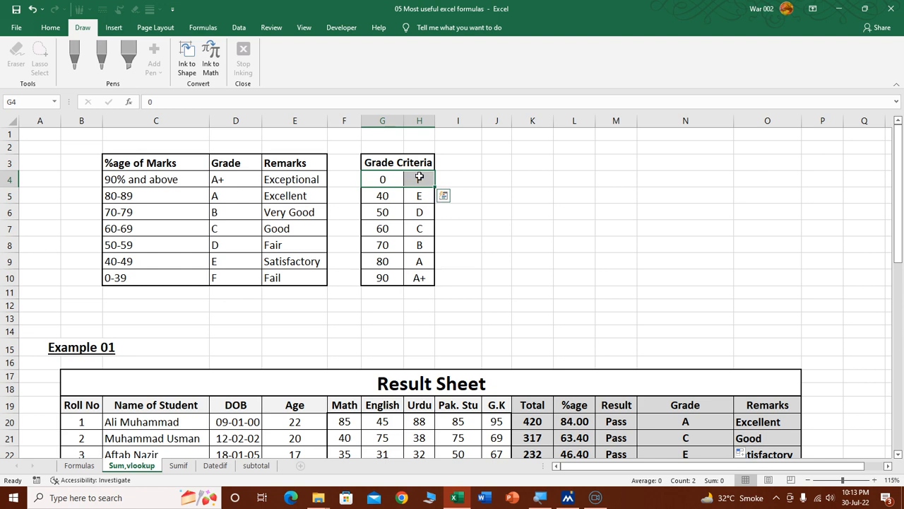
pyautogui.click(420, 178)
pyautogui.scroll(-4, 675, 283)
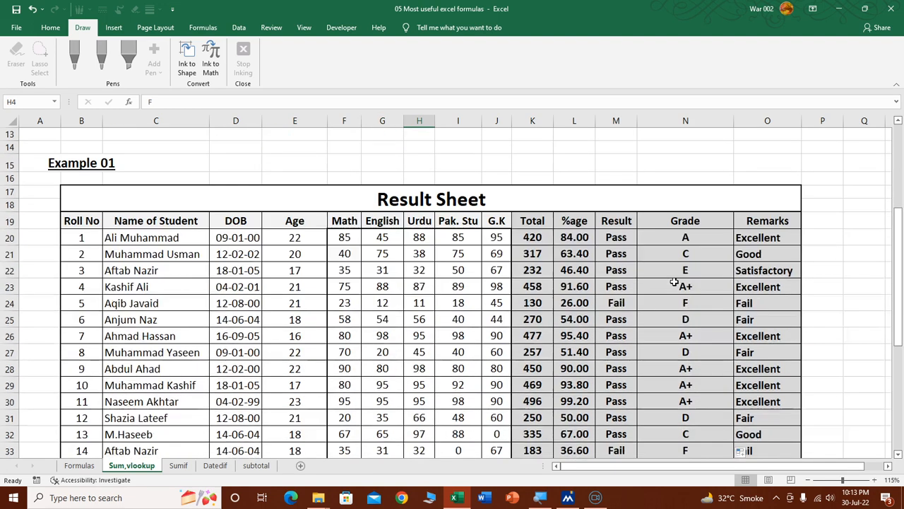
# - Autofit the Grade column's width and clear the Remarks formulas in O20:O33
pyautogui.doubleClick(734, 120)
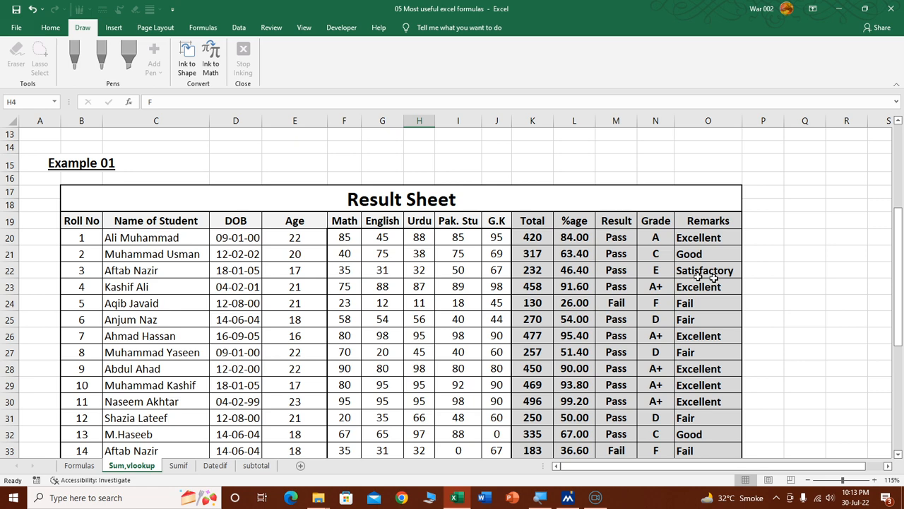
pyautogui.scroll(-1, 735, 271)
pyautogui.moveTo(716, 193); pyautogui.dragTo(708, 406)
pyautogui.press('Delete')
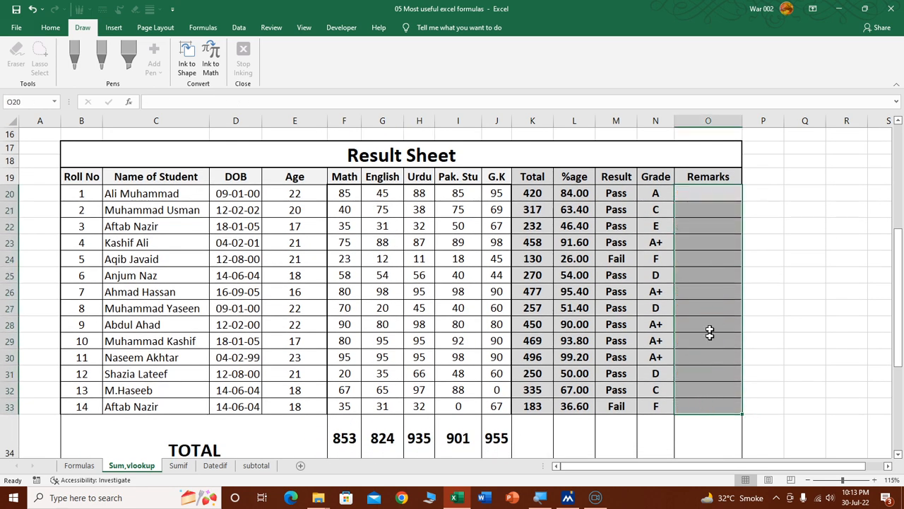
# - Enter =VLOOKUP(N20,$D$4:$E$10,2,0) in O20 to look up the first student's remark from the grade with an exact match
pyautogui.click(721, 196)
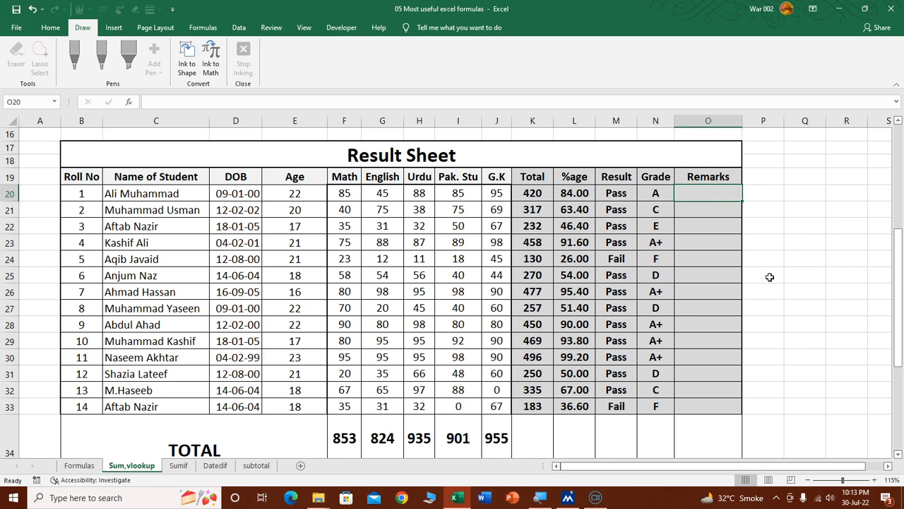
pyautogui.write('=vlookup')
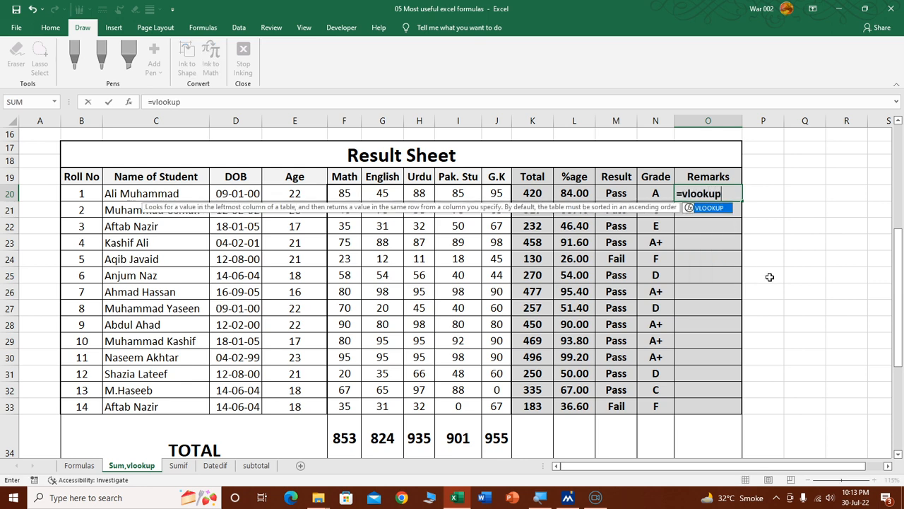
pyautogui.write('(')
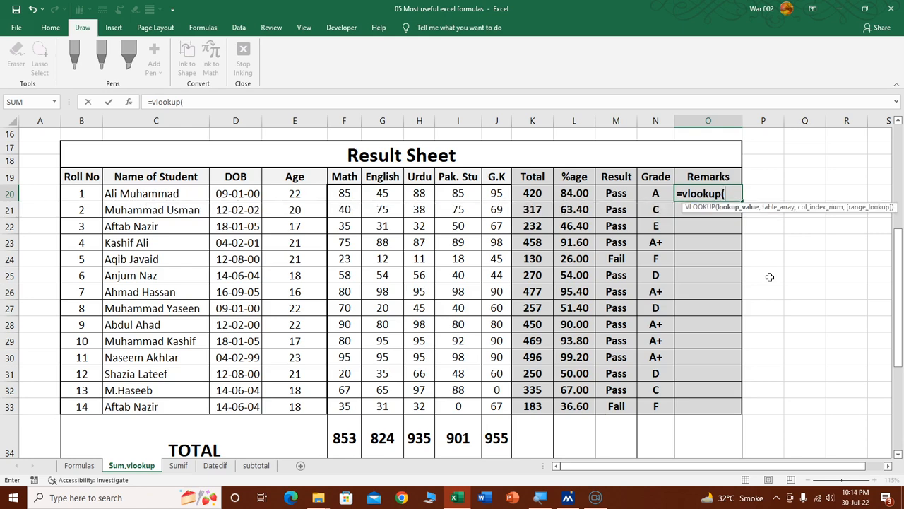
pyautogui.click(650, 193)
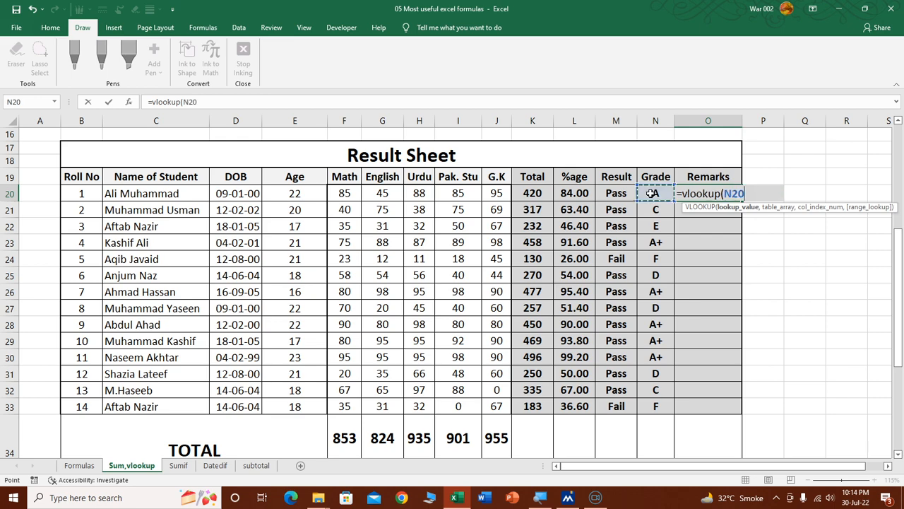
pyautogui.write(',')
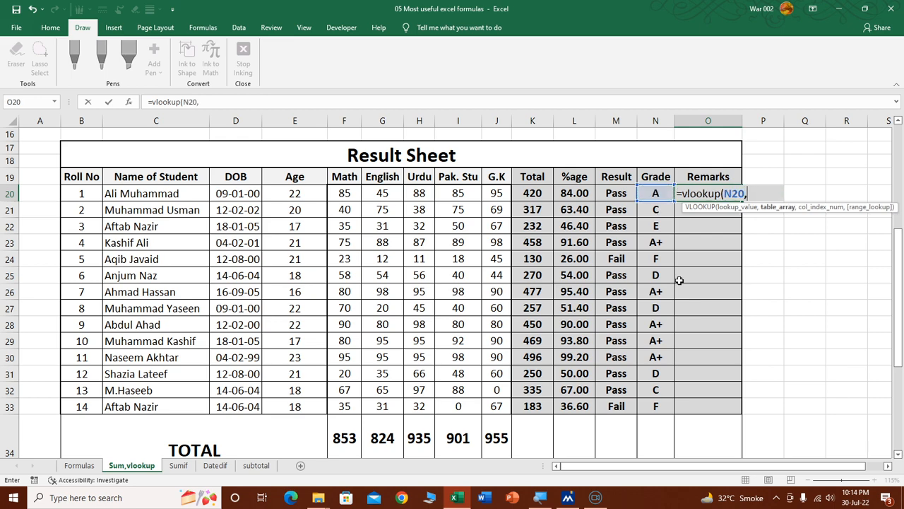
pyautogui.scroll(4, 550, 221)
pyautogui.scroll(1, 549, 221)
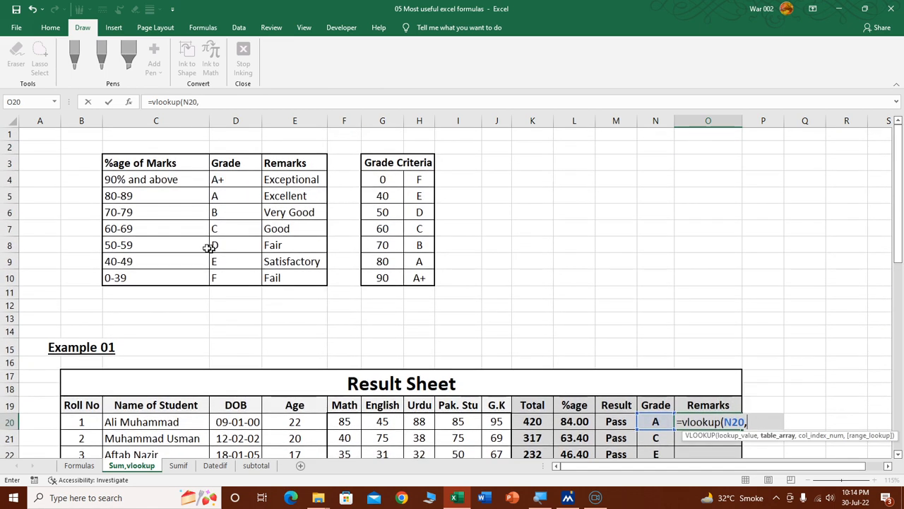
pyautogui.moveTo(226, 176); pyautogui.dragTo(294, 280)
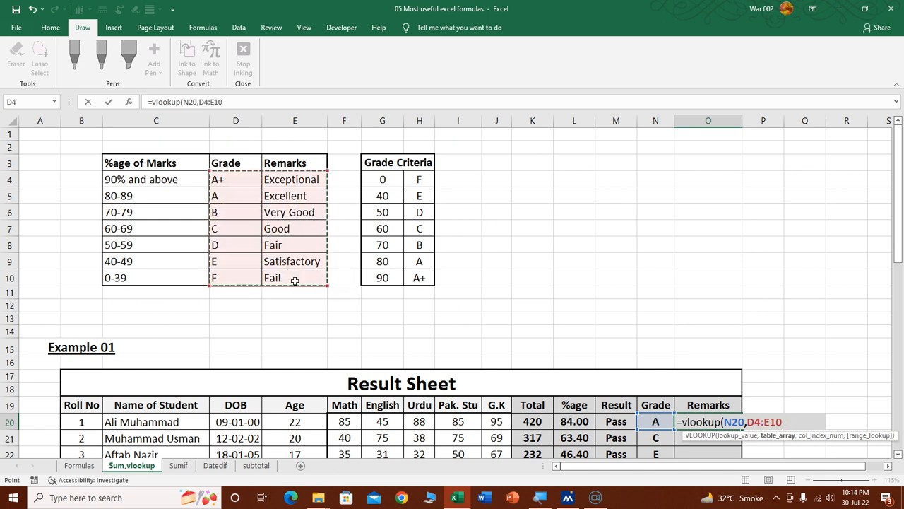
pyautogui.press('F4')
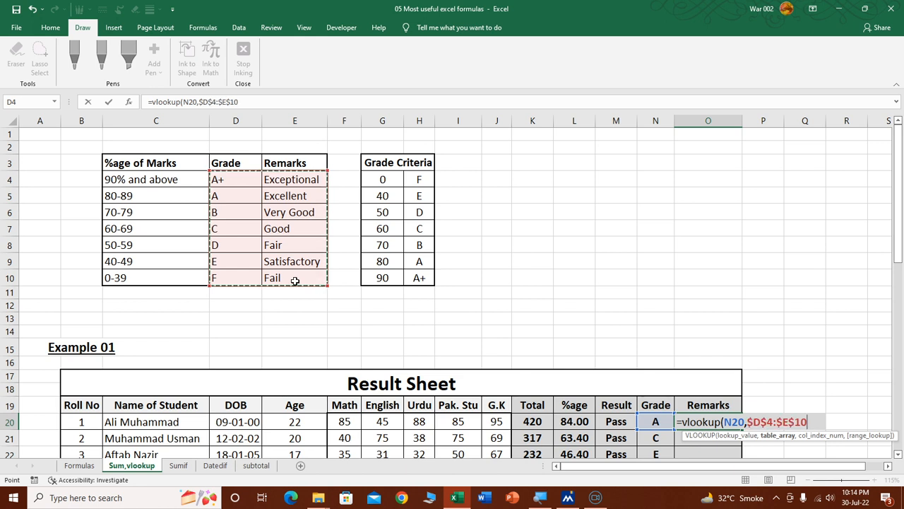
pyautogui.write(',2')
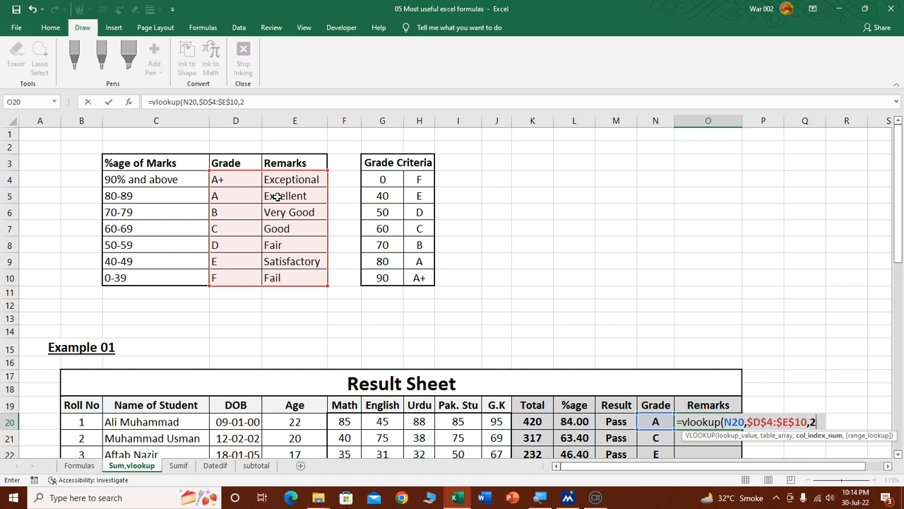
pyautogui.write(',')
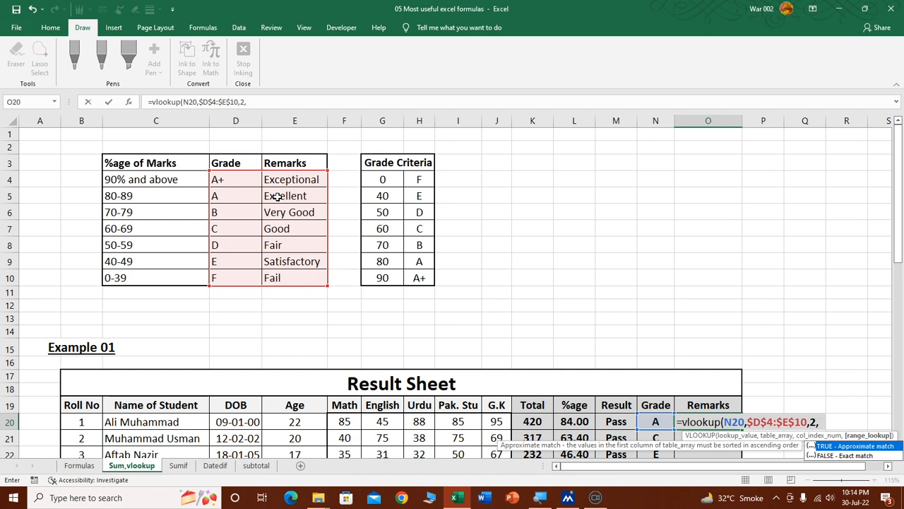
pyautogui.write('0')
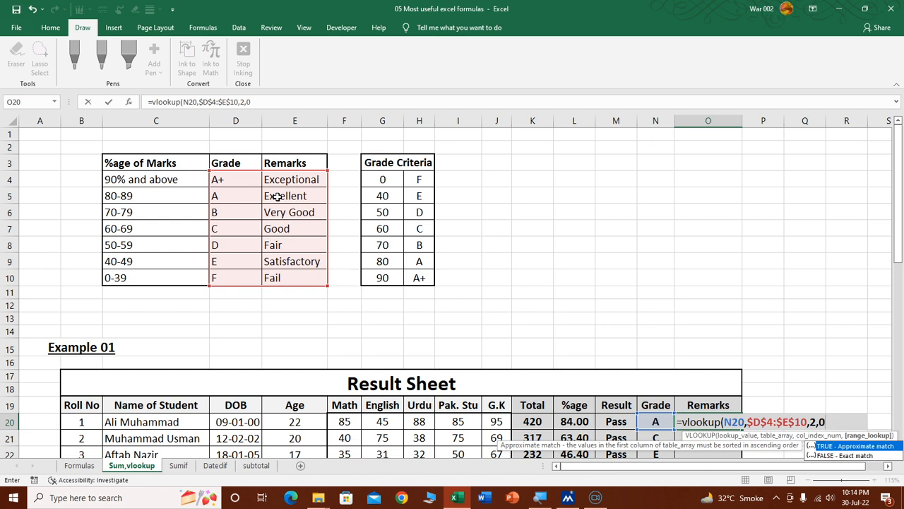
pyautogui.write(')')
pyautogui.press('Return')
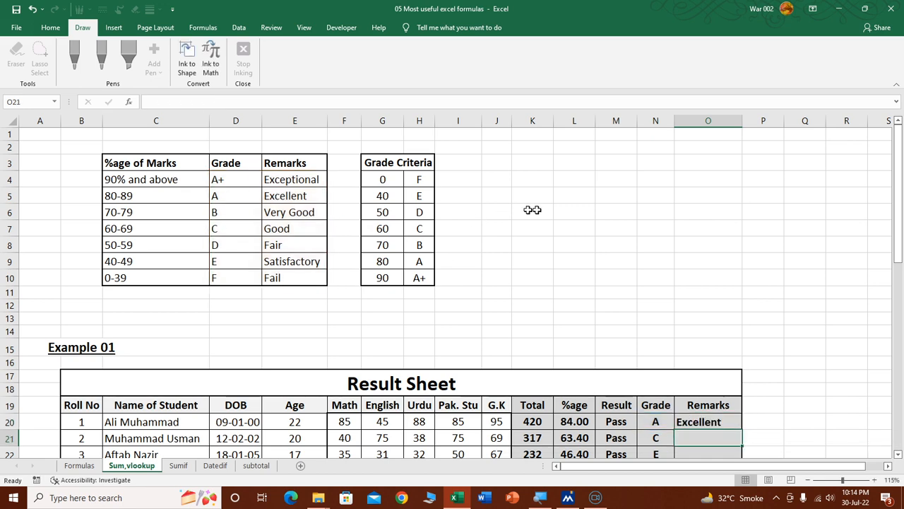
# - Compare the first student's grade in N20 and its remark with the A row of the Grade and Remarks table
pyautogui.scroll(-1, 755, 254)
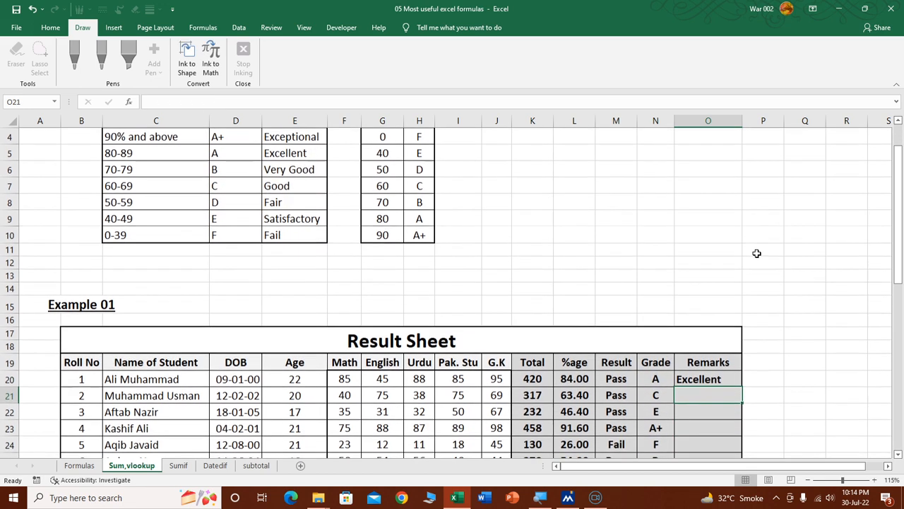
pyautogui.click(661, 379)
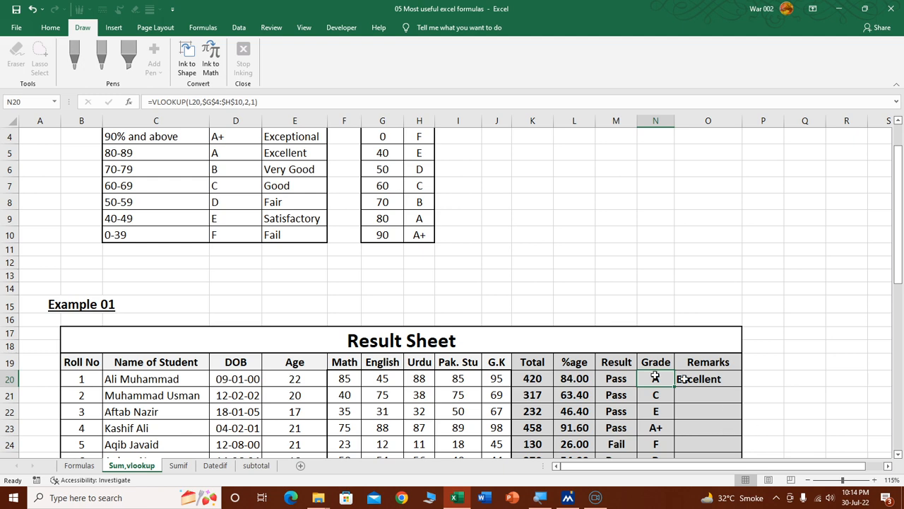
pyautogui.scroll(1, 394, 286)
pyautogui.click(300, 198)
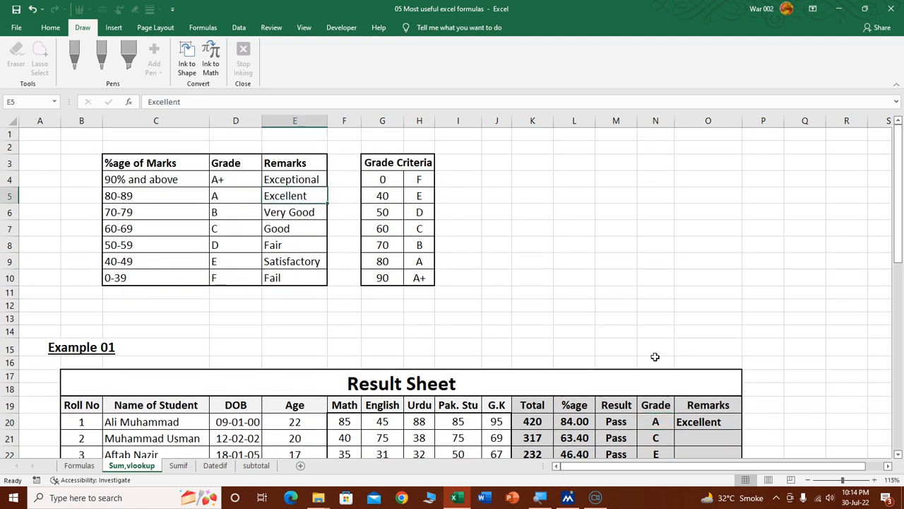
# - Fill the VLOOKUP formula from O20 down the Remarks column to O33
pyautogui.scroll(-2, 657, 357)
pyautogui.click(707, 326)
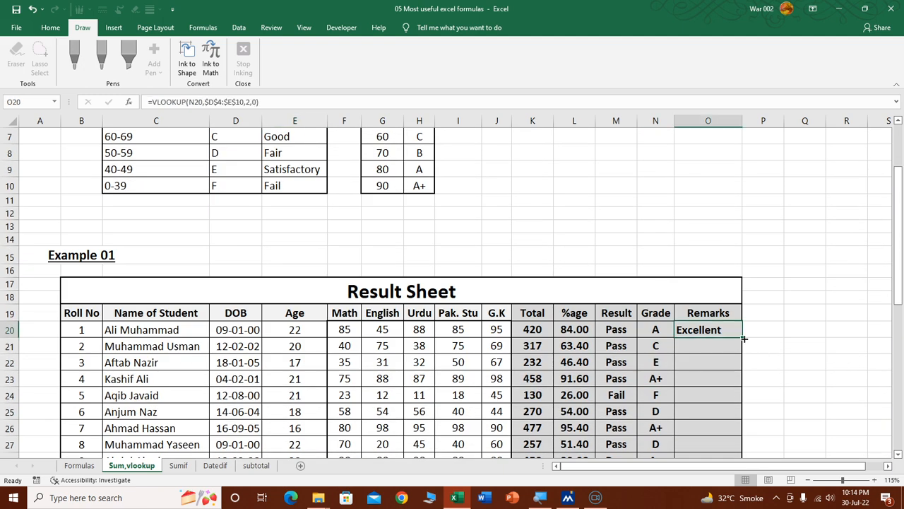
pyautogui.doubleClick(743, 338)
pyautogui.scroll(-3, 793, 369)
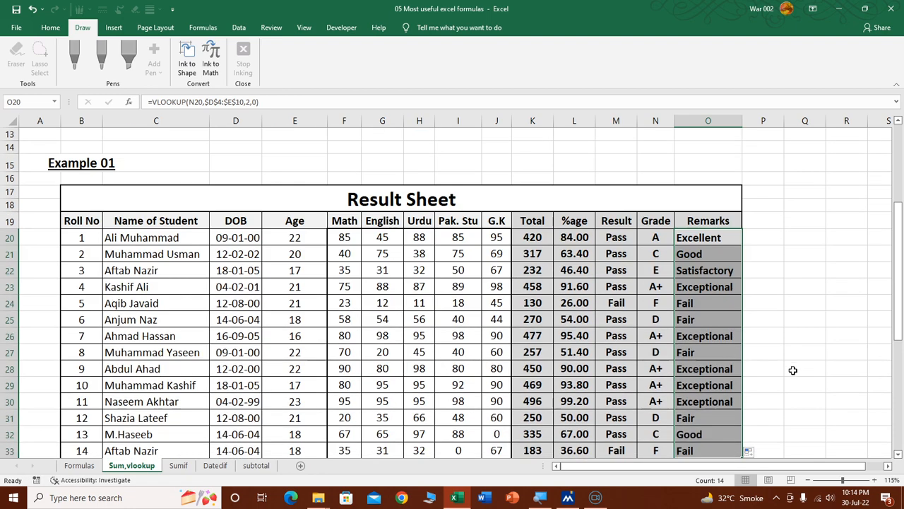
# - Check the Remarks formulas in O32, O30 and O33 against the A+ and F rows of the Grade and Remarks table
pyautogui.click(707, 390)
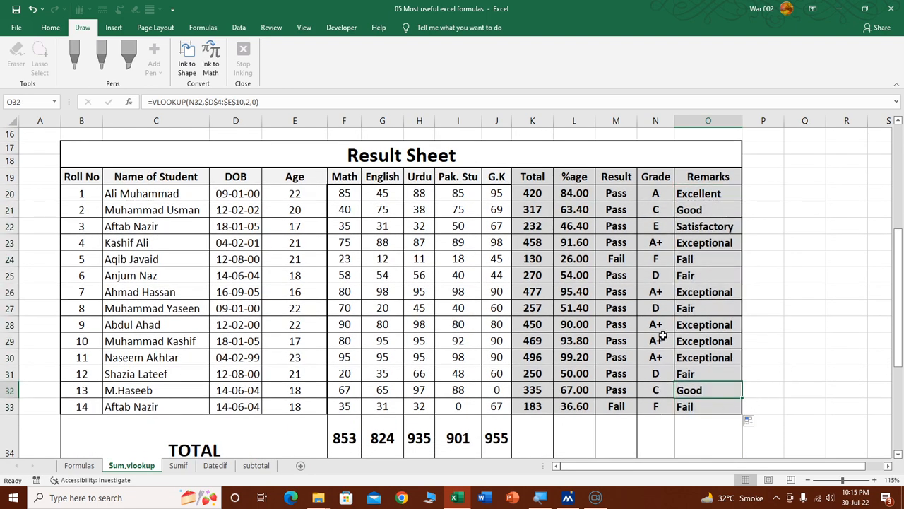
pyautogui.moveTo(658, 325); pyautogui.dragTo(657, 357)
pyautogui.click(687, 357)
pyautogui.scroll(5, 253, 262)
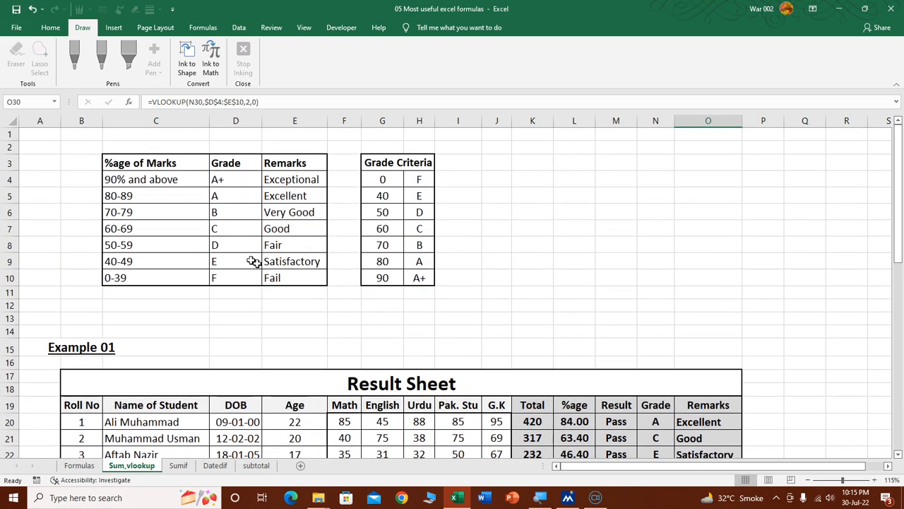
pyautogui.click(236, 183)
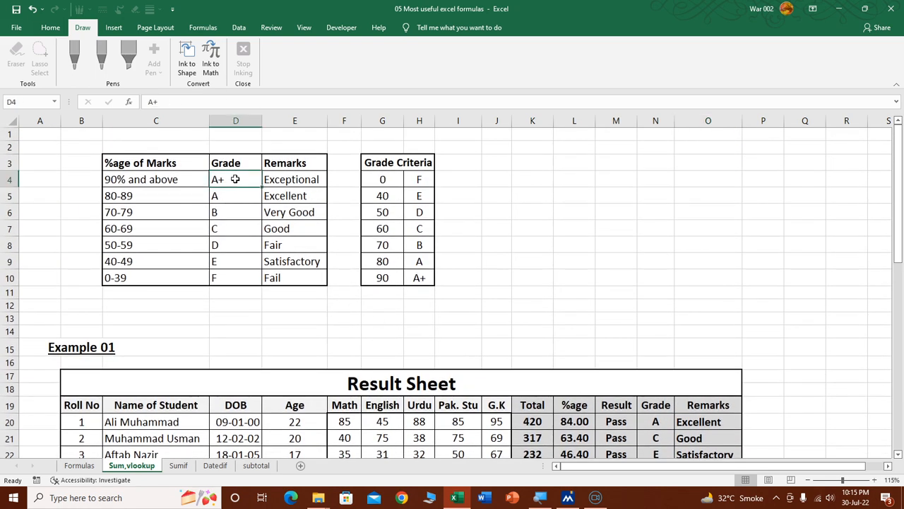
pyautogui.click(284, 181)
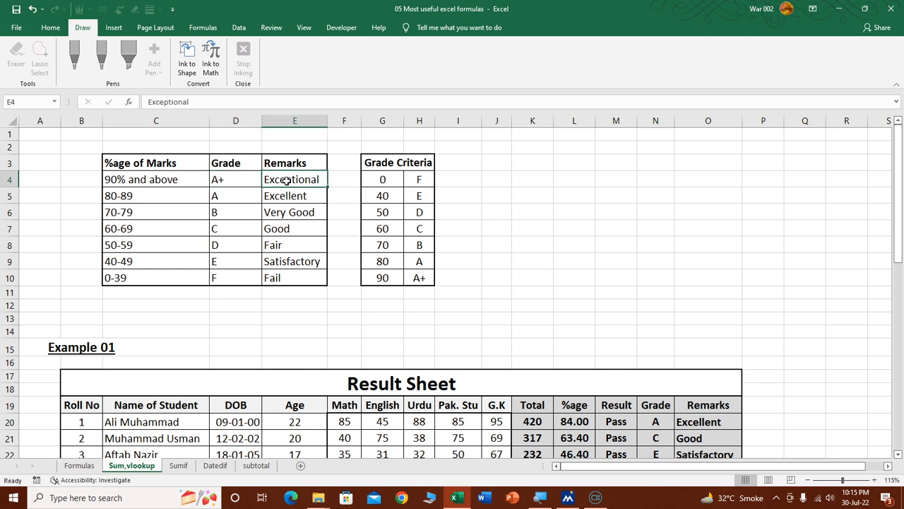
pyautogui.click(229, 279)
pyautogui.scroll(-2, 712, 290)
pyautogui.scroll(-2, 698, 260)
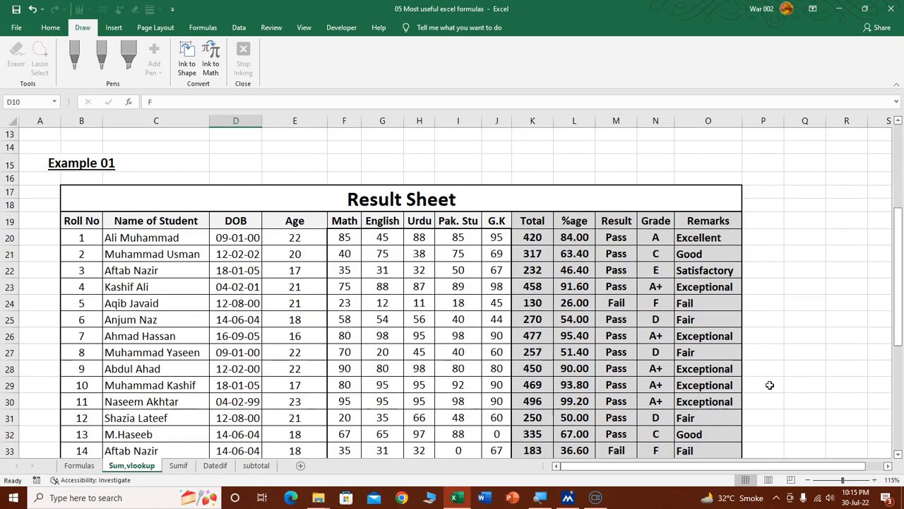
pyautogui.scroll(-1, 715, 428)
pyautogui.click(704, 410)
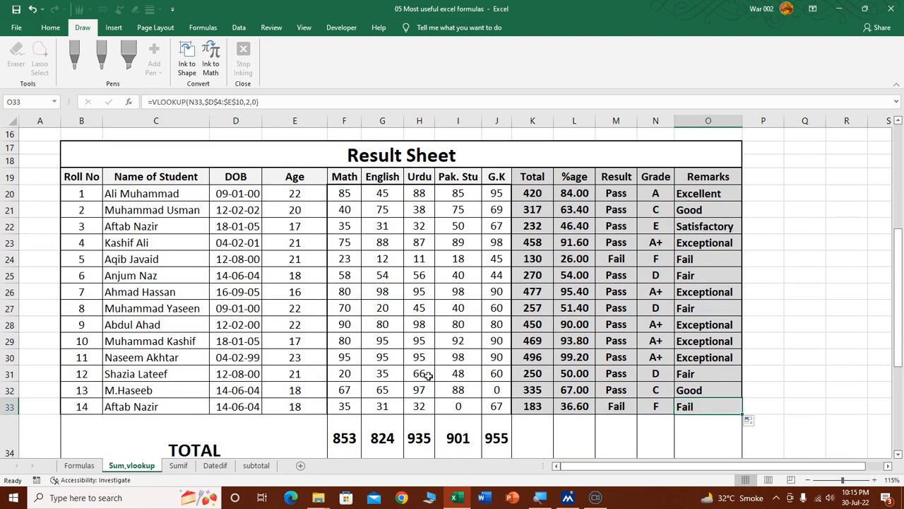
pyautogui.scroll(3, 418, 368)
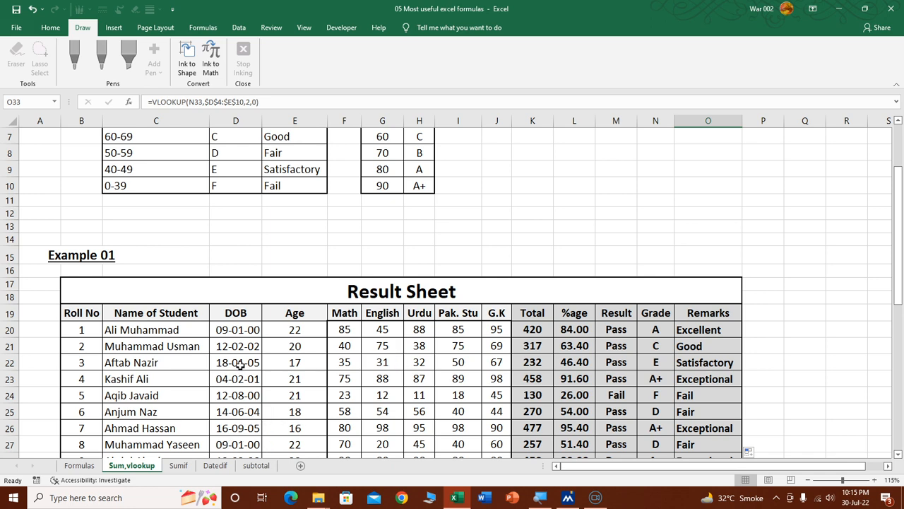
pyautogui.scroll(-2, 244, 362)
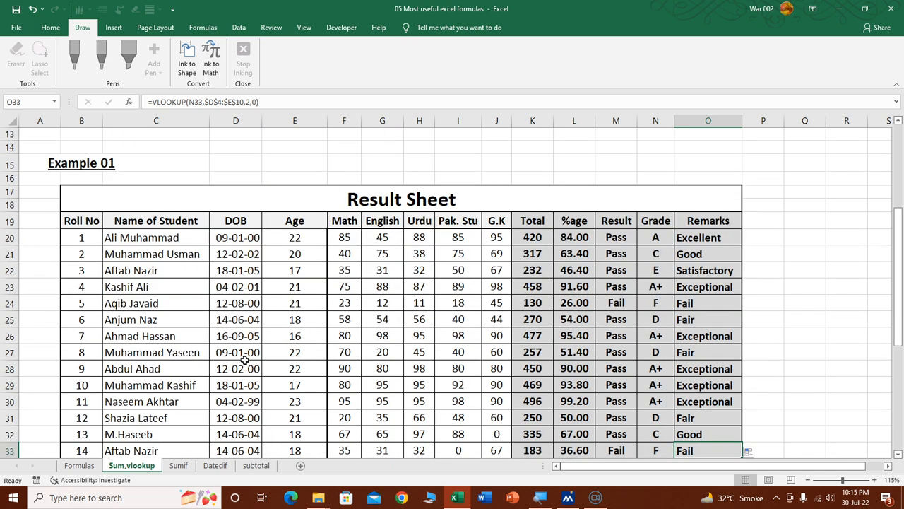
# - Review the Formulas sheet, go to the Datedif sheet, and examine the age formula in F18 alongside the sample DATEDIF formula above the list
pyautogui.click(79, 465)
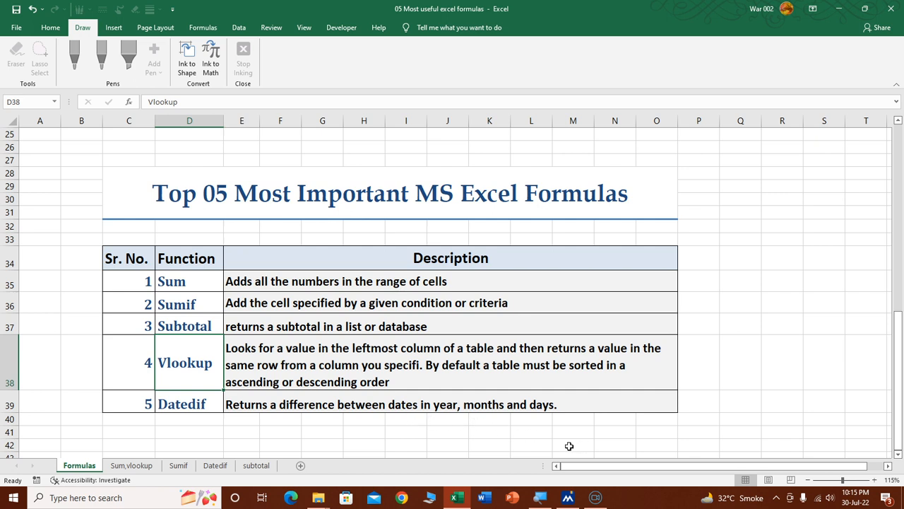
pyautogui.click(215, 465)
pyautogui.scroll(2, 299, 274)
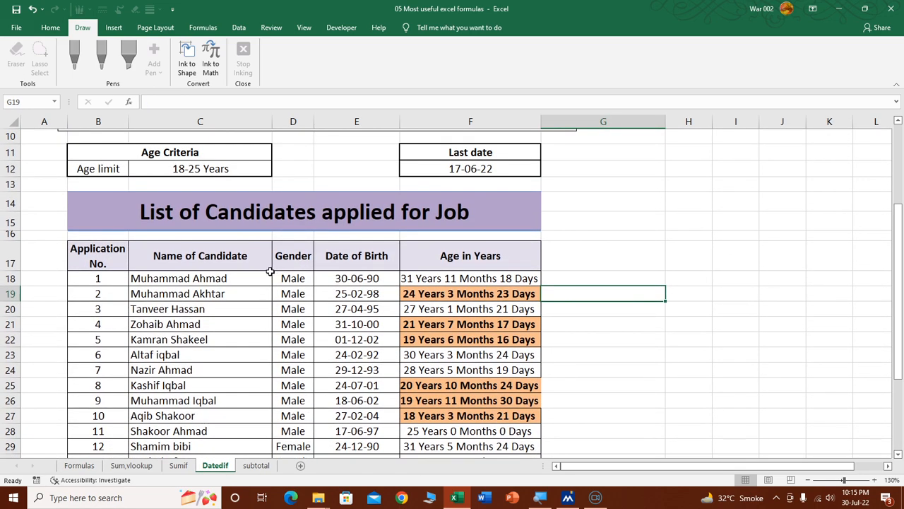
pyautogui.scroll(-1, 270, 271)
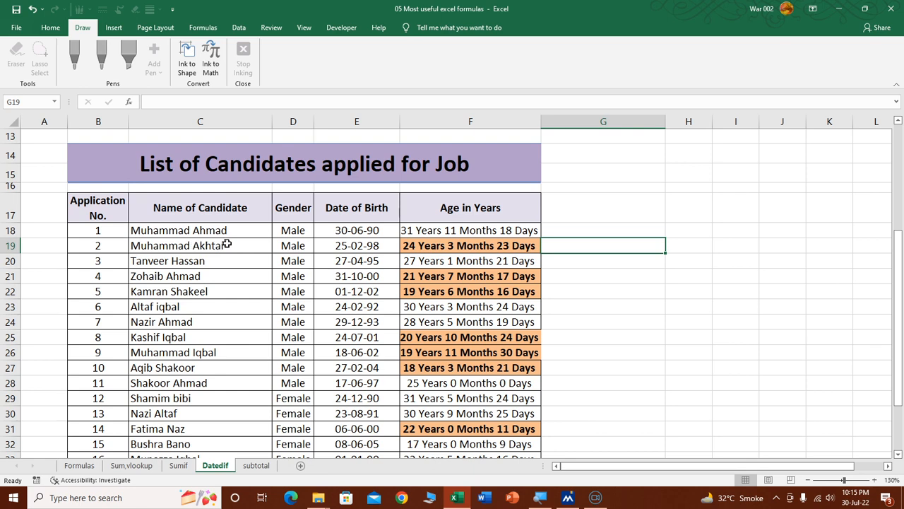
pyautogui.click(468, 230)
pyautogui.scroll(2, 495, 300)
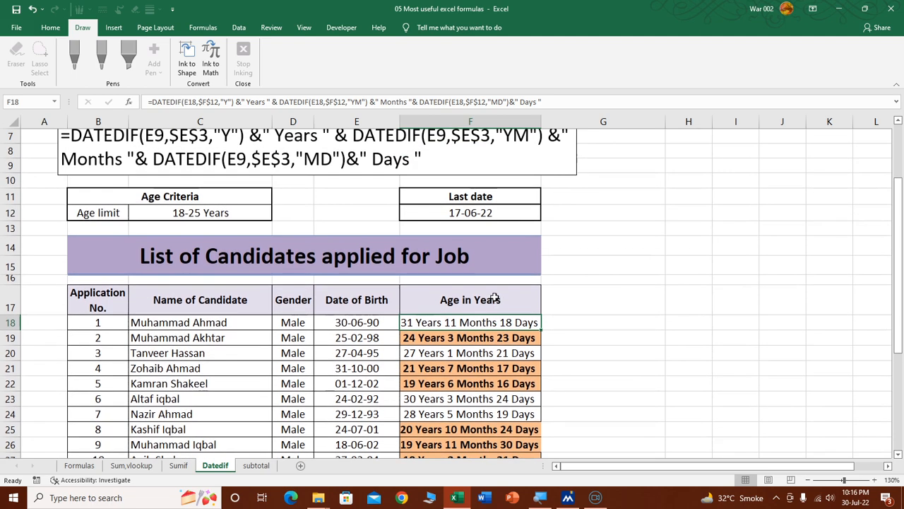
pyautogui.scroll(-3, 494, 299)
pyautogui.scroll(3, 494, 298)
pyautogui.scroll(1, 494, 298)
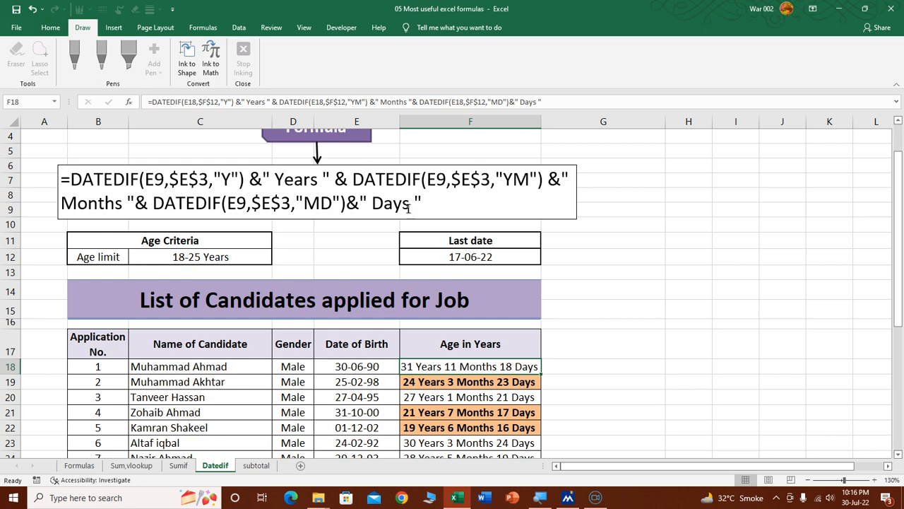
pyautogui.scroll(-2, 520, 390)
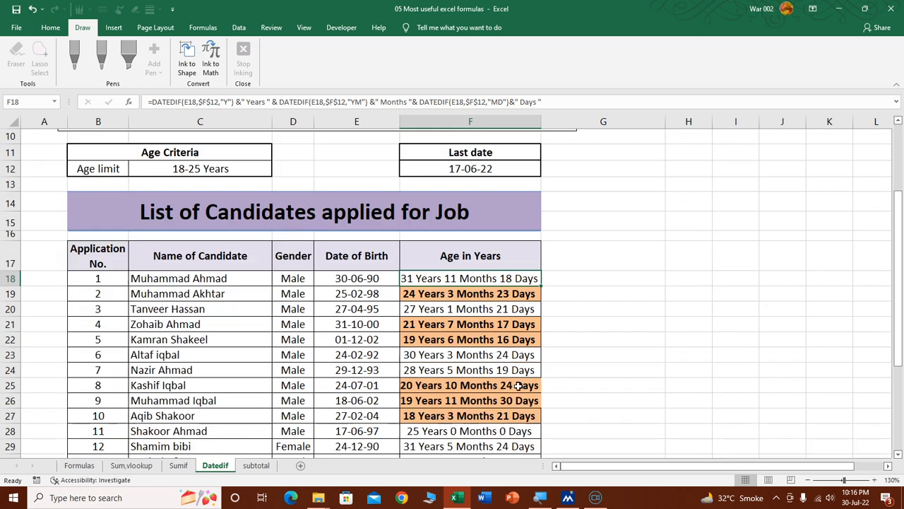
# - Enter the headings Years, Months and Days in G17, H17 and I17 beside the Age in Years column
pyautogui.click(599, 265)
pyautogui.click(595, 280)
pyautogui.click(592, 263)
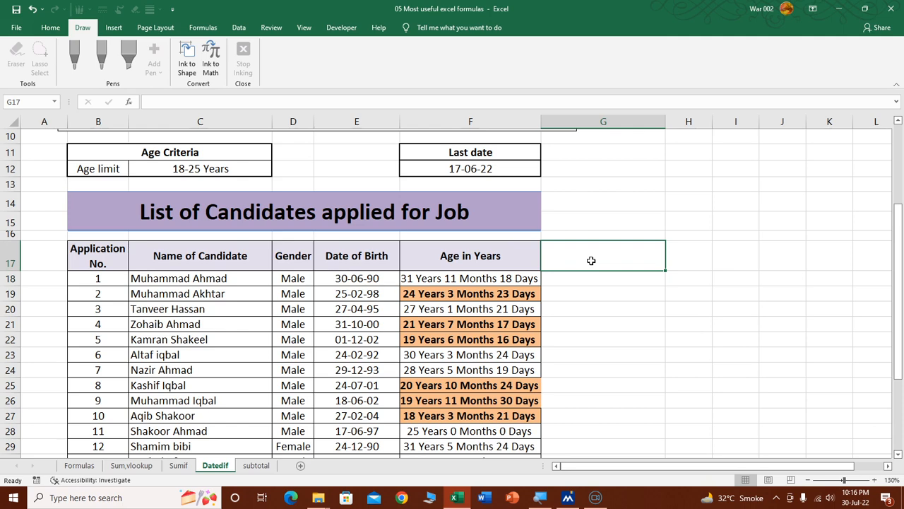
pyautogui.write('Y')
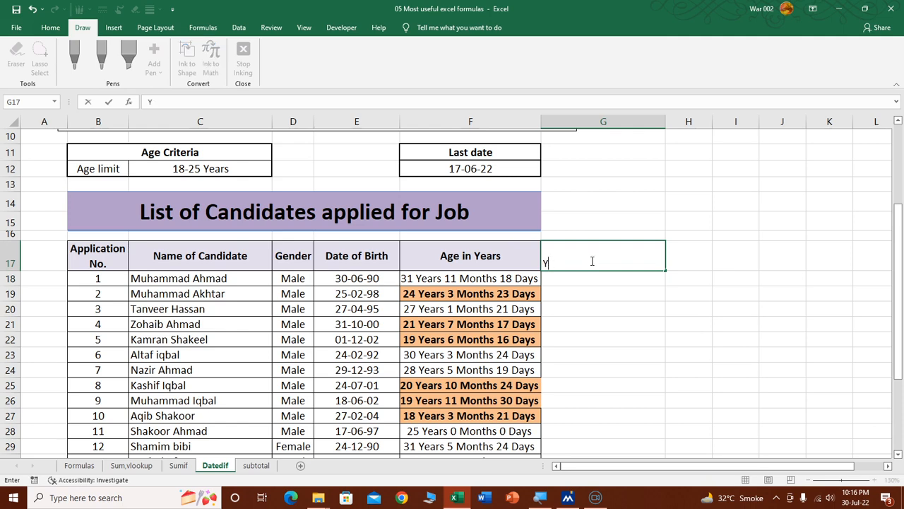
pyautogui.write('ears')
pyautogui.press('Tab')
pyautogui.write('Mon')
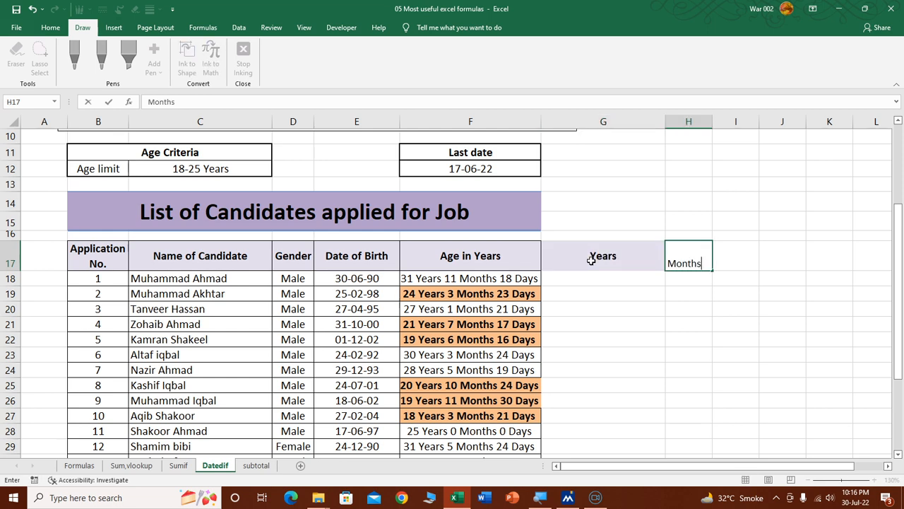
pyautogui.press('Tab')
pyautogui.write('Da')
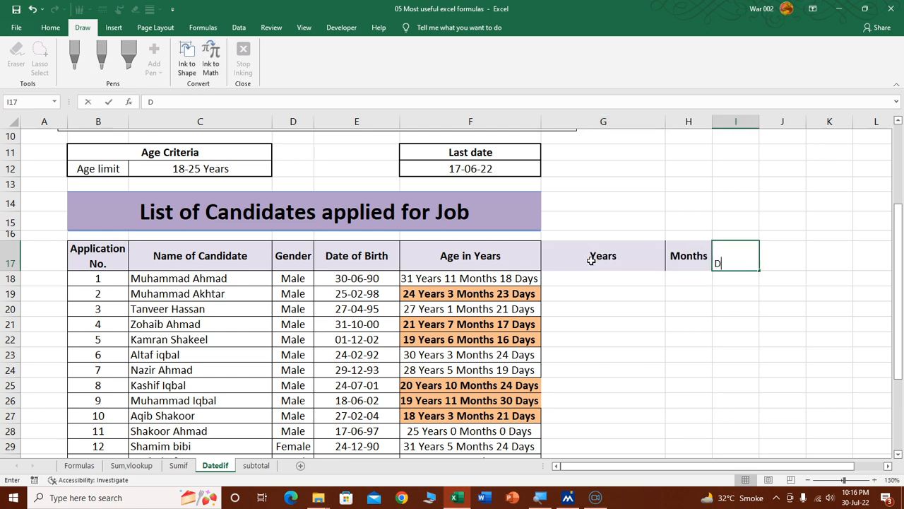
pyautogui.press('Return')
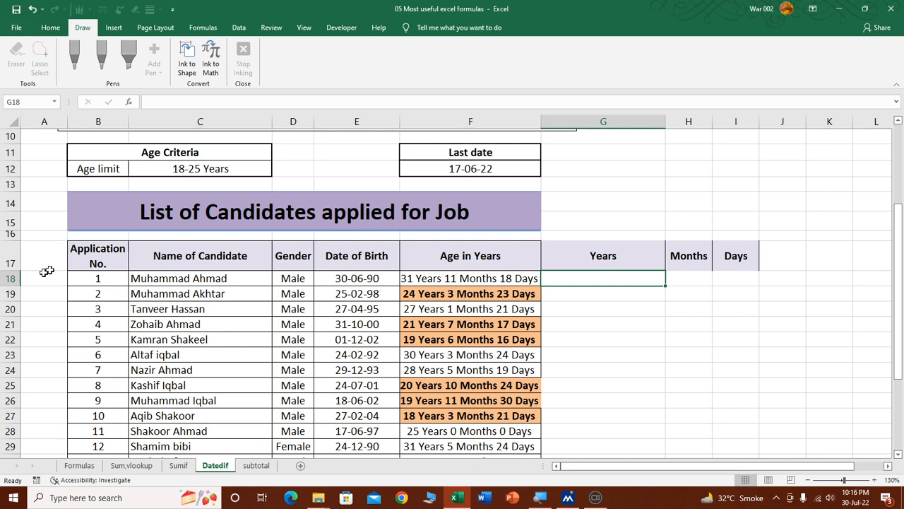
# - Increase the height of rows 18 to 25 in the candidates list
pyautogui.moveTo(10, 279); pyautogui.dragTo(2, 385)
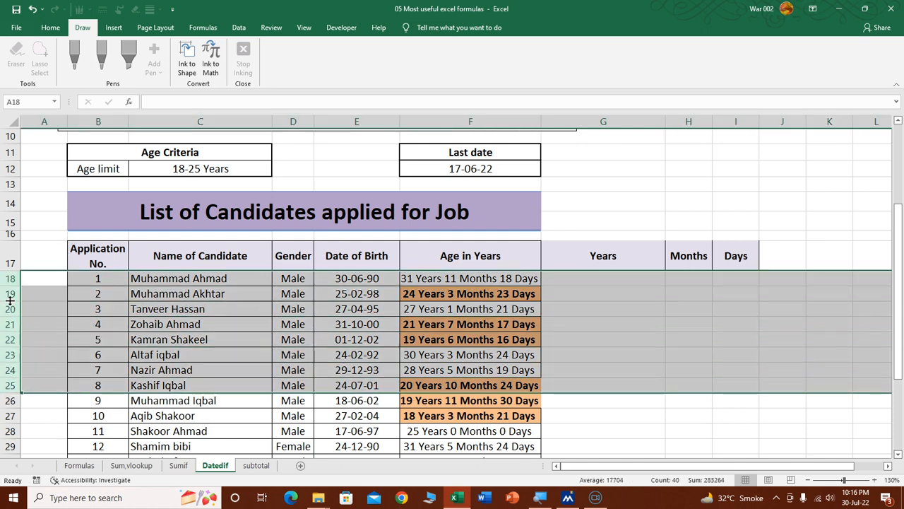
pyautogui.moveTo(10, 301); pyautogui.dragTo(10, 311)
pyautogui.click(594, 282)
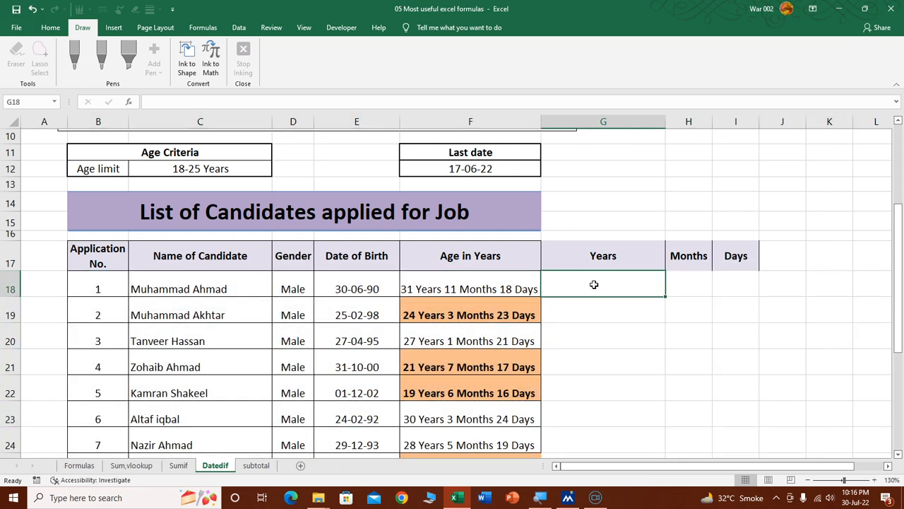
# - Format the cells G18:I18 under the new headings as bold with font size 14
pyautogui.moveTo(657, 292); pyautogui.dragTo(735, 288)
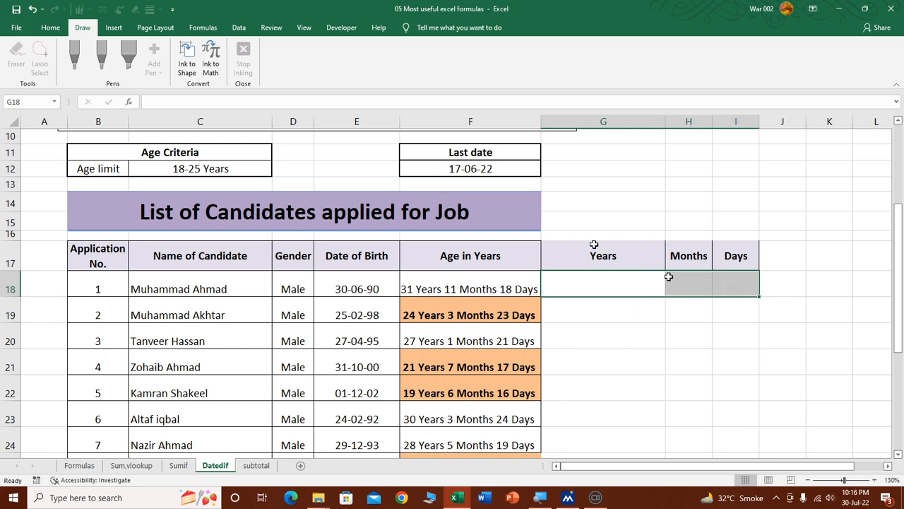
pyautogui.click(50, 27)
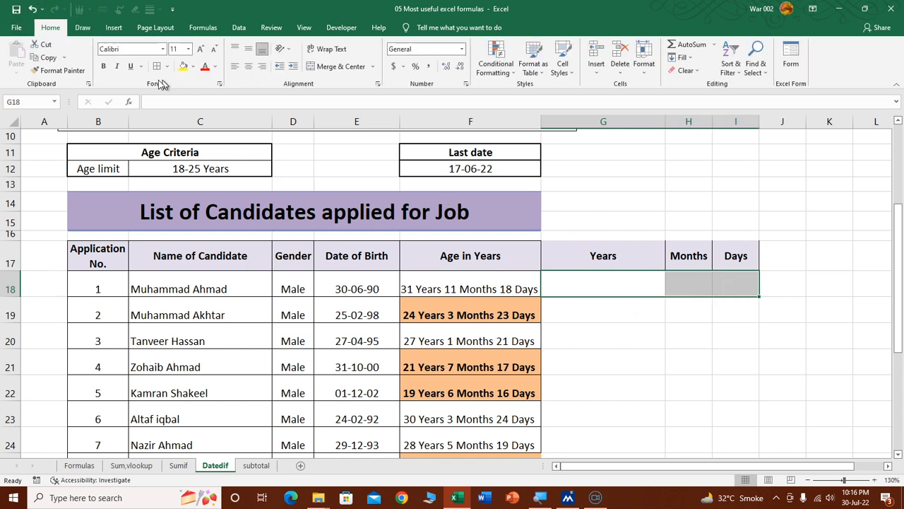
pyautogui.click(104, 66)
pyautogui.click(201, 50)
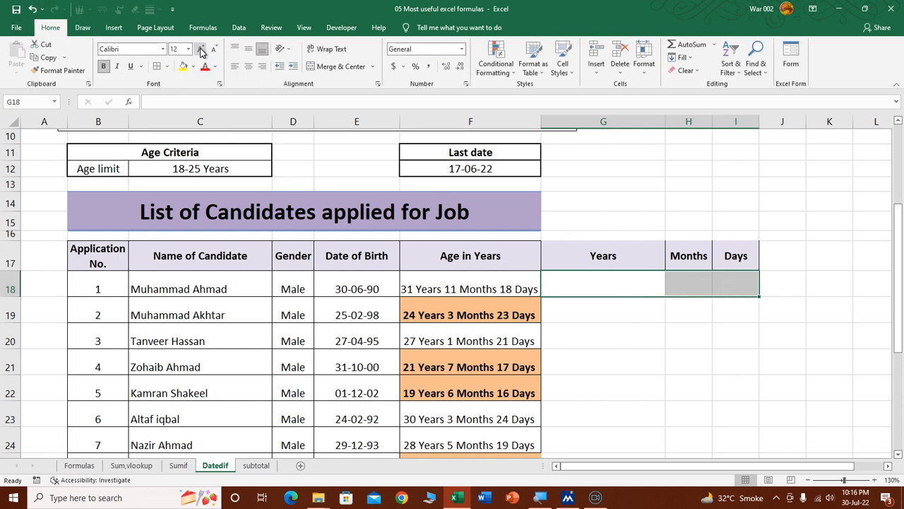
pyautogui.click(201, 49)
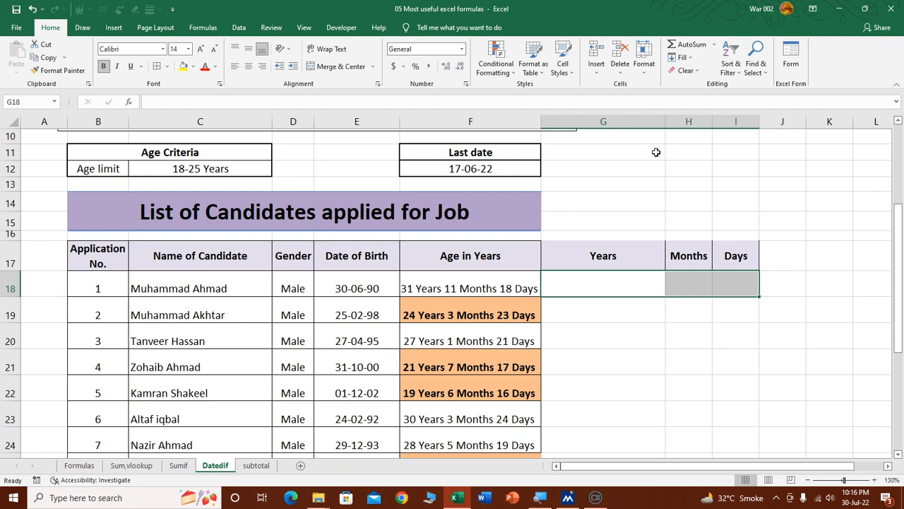
# - Calculate the first candidate's completed years in G18 with =DATEDIF(E18,$F$12,"Y"), using the absolute last-date cell
pyautogui.click(618, 283)
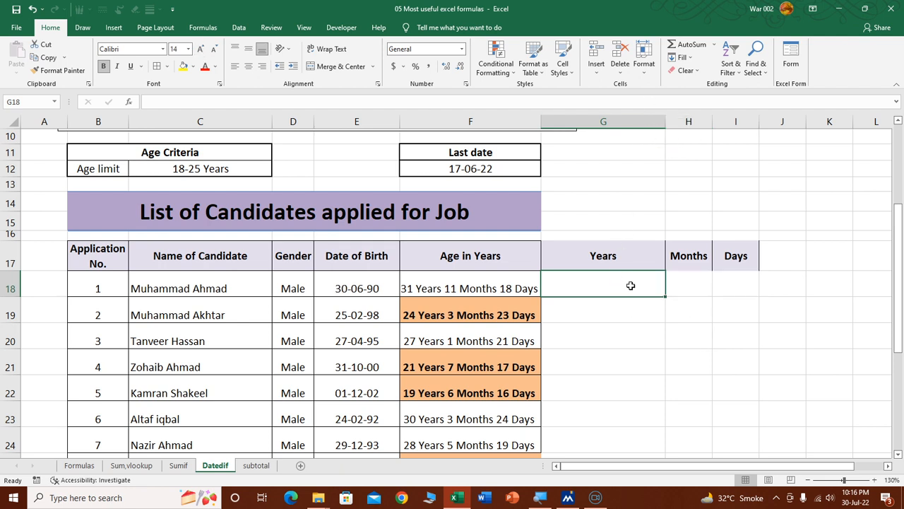
pyautogui.write('=dated')
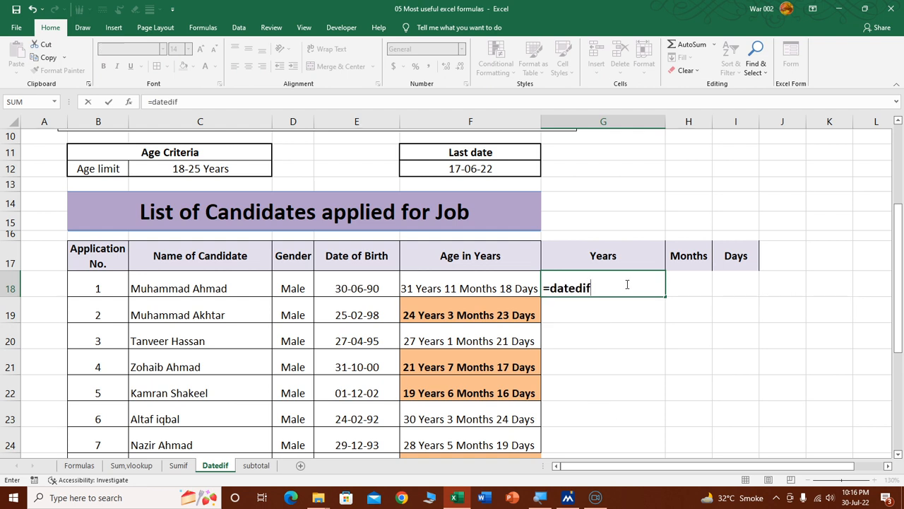
pyautogui.write('if(')
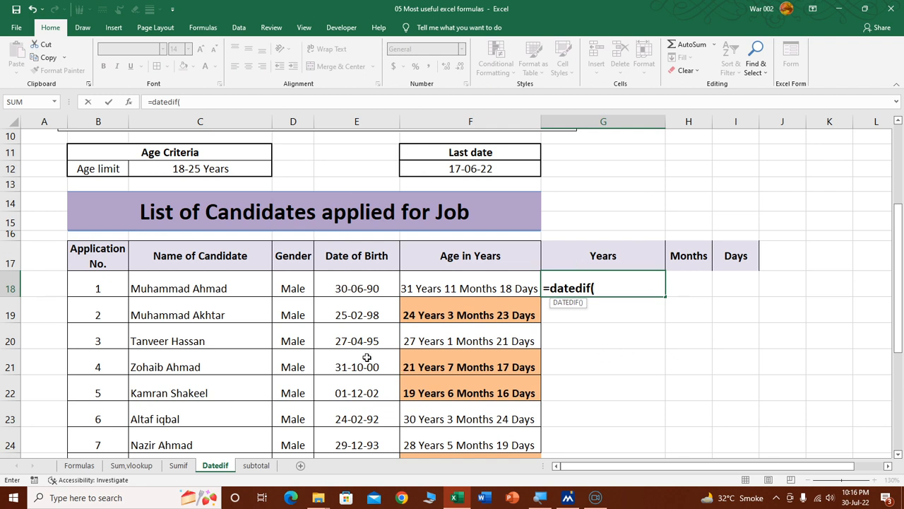
pyautogui.click(371, 287)
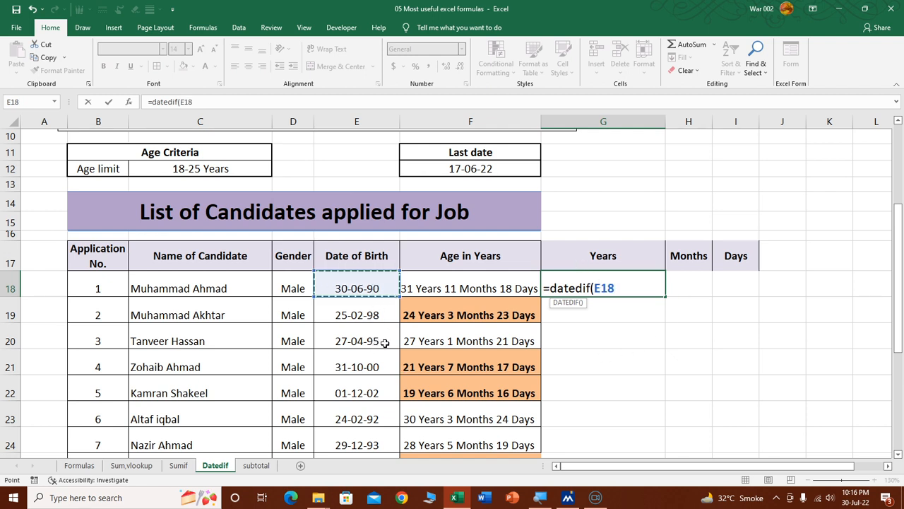
pyautogui.write(',')
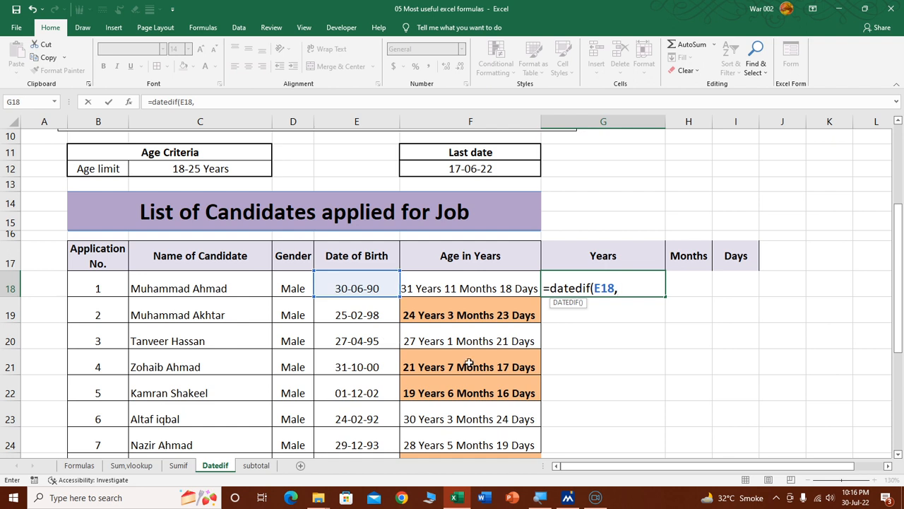
pyautogui.click(481, 170)
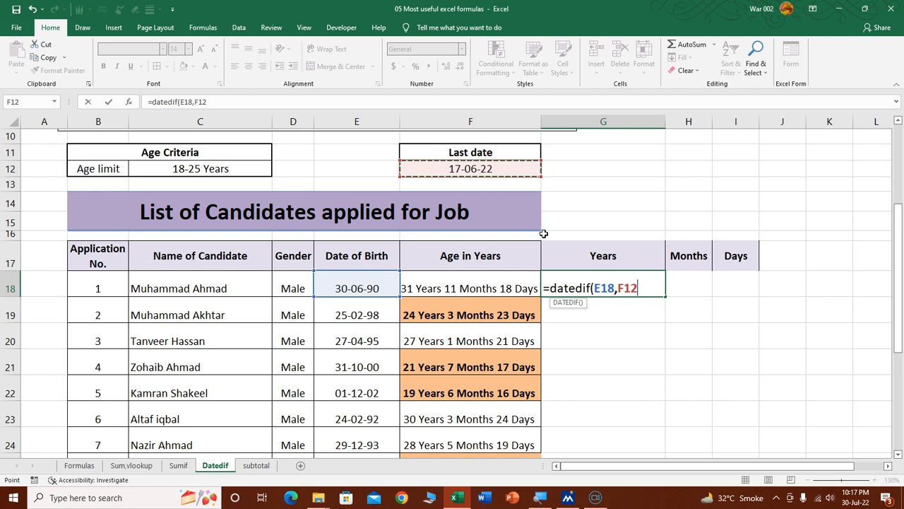
pyautogui.press('F4')
pyautogui.write(',')
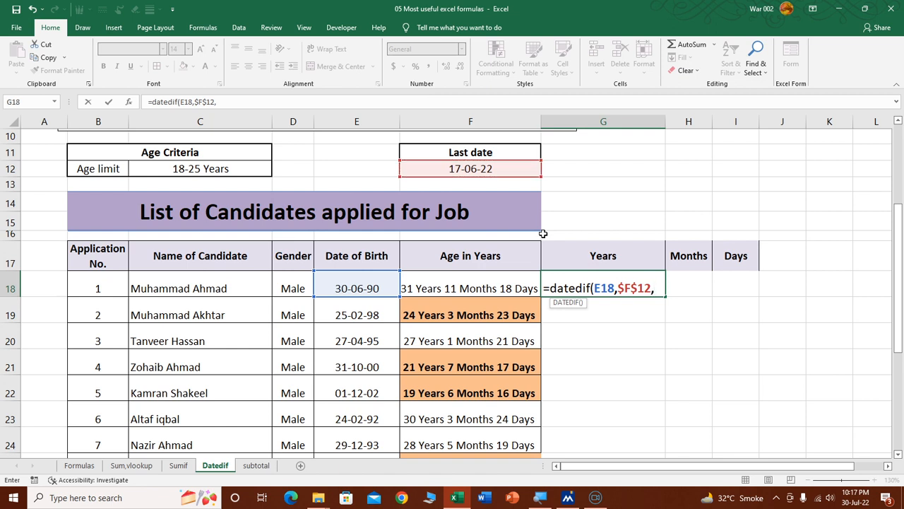
pyautogui.write('"Y")')
pyautogui.press('Return')
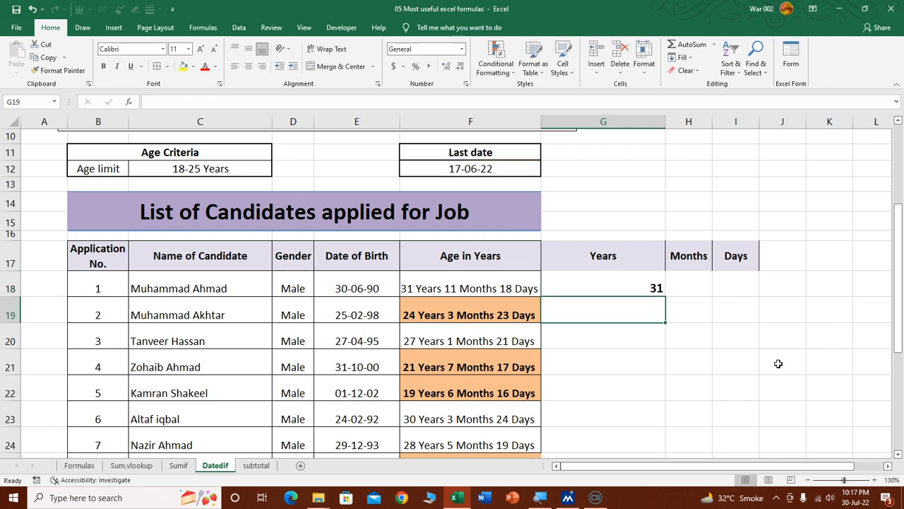
pyautogui.click(619, 287)
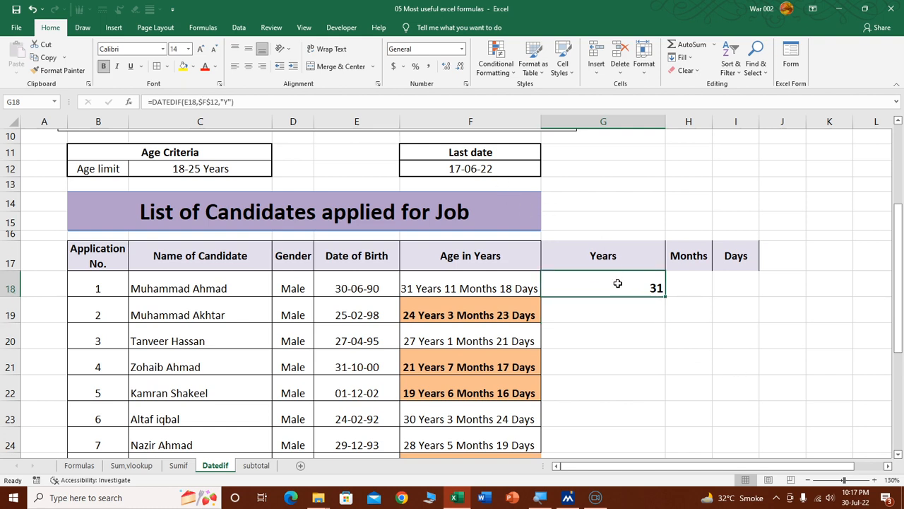
# - Calculate the first candidate's remaining months in H18 with =DATEDIF(E18,$F$12,"YM")
pyautogui.click(684, 286)
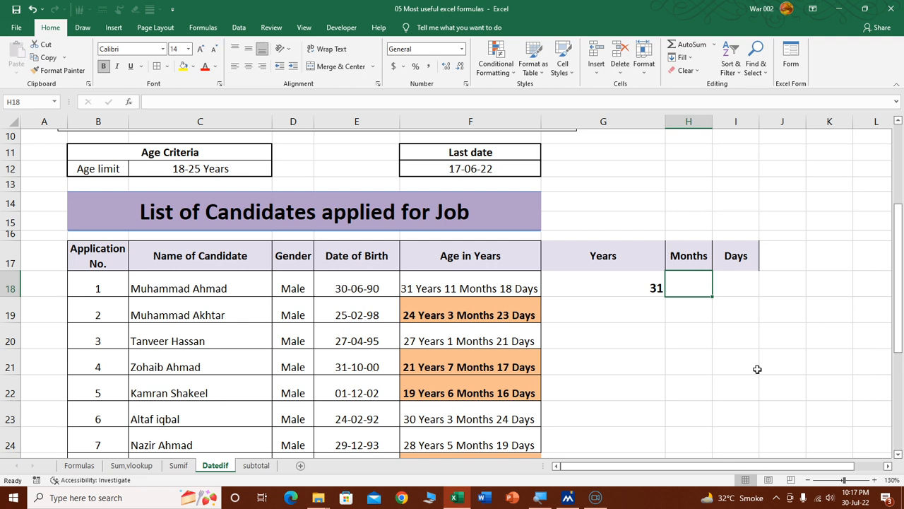
pyautogui.write('=')
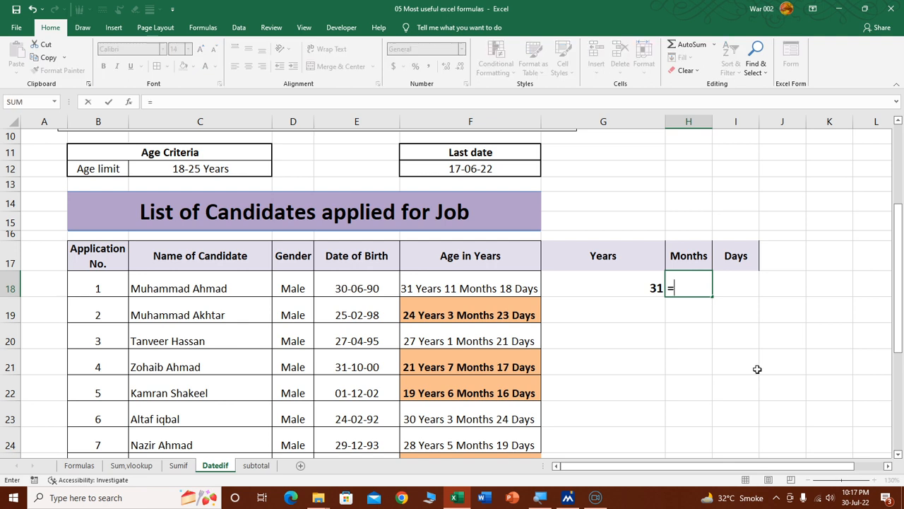
pyautogui.write('da')
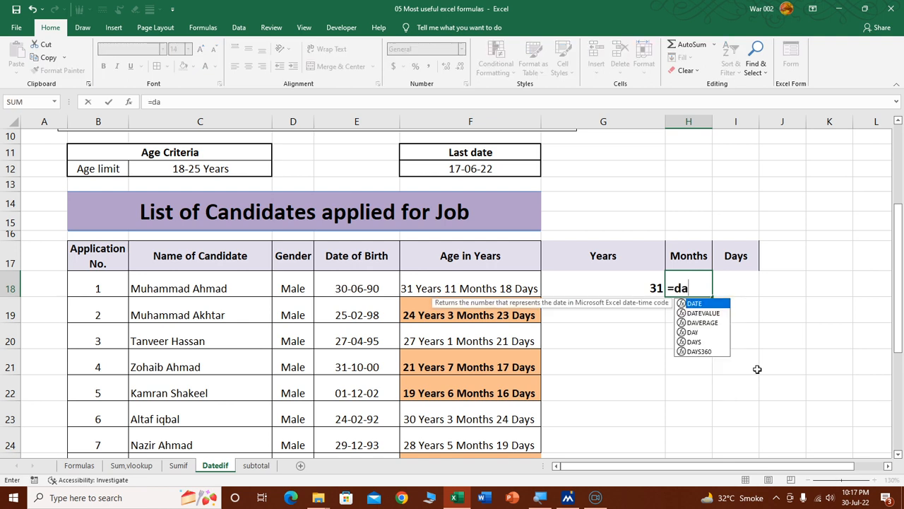
pyautogui.write('tedif')
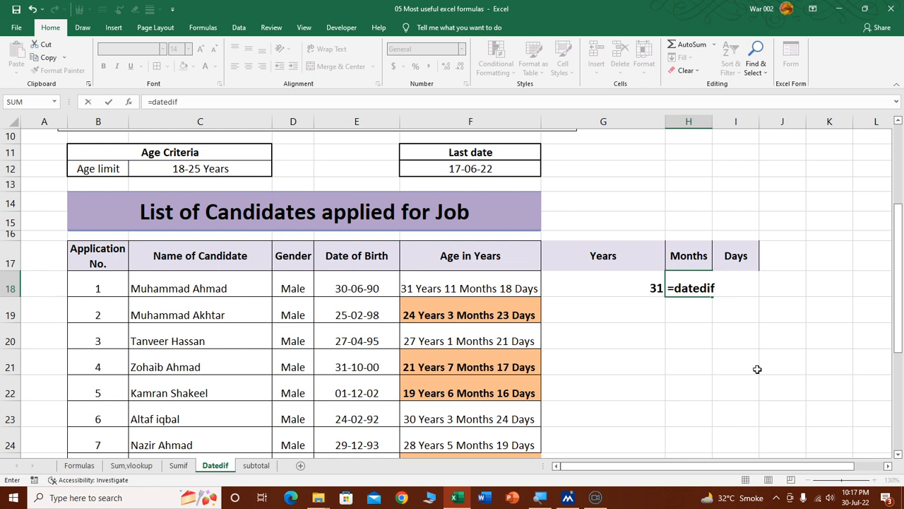
pyautogui.write('(')
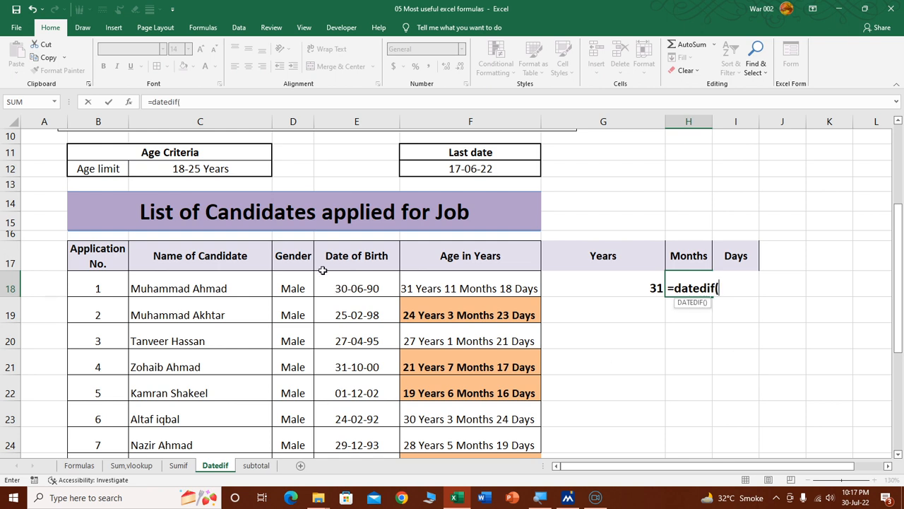
pyautogui.click(351, 283)
pyautogui.write(',')
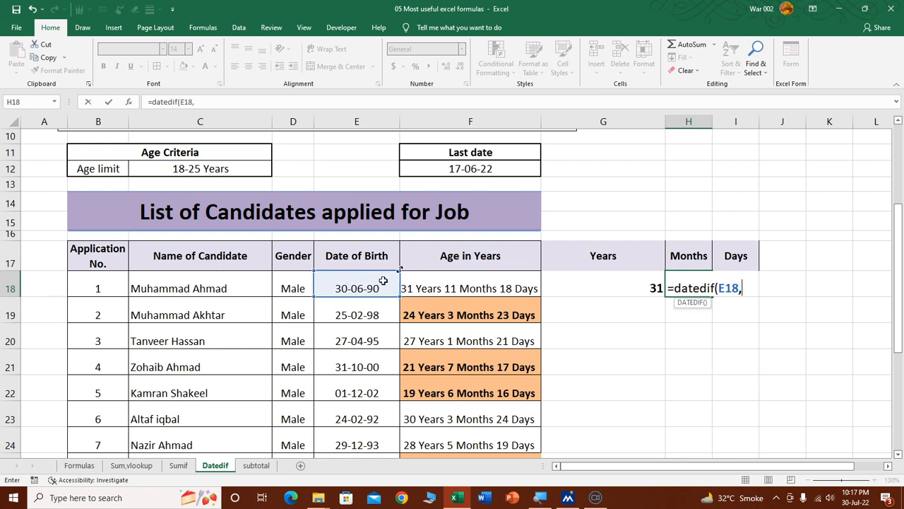
pyautogui.click(455, 167)
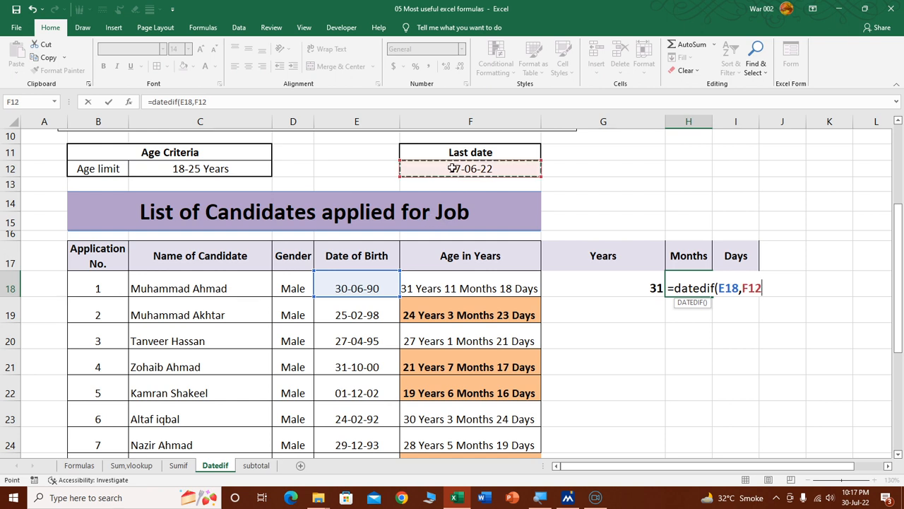
pyautogui.press('F4')
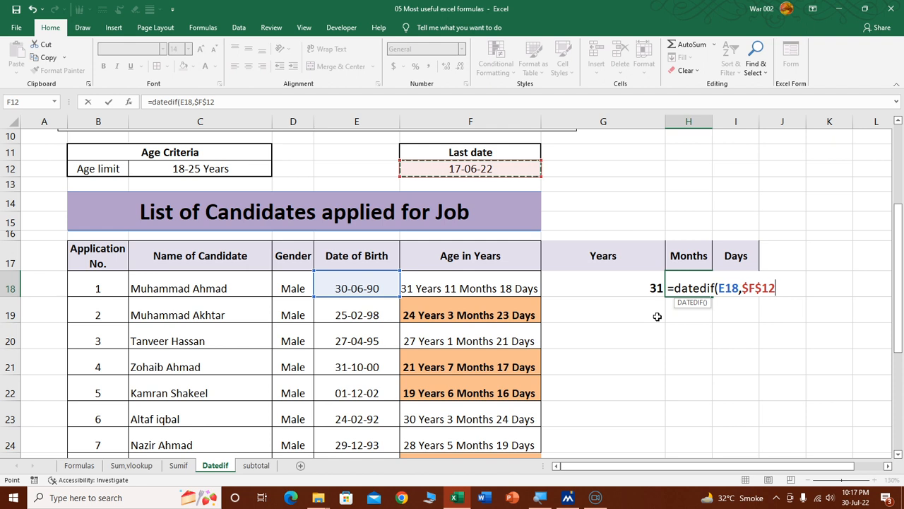
pyautogui.write(',')
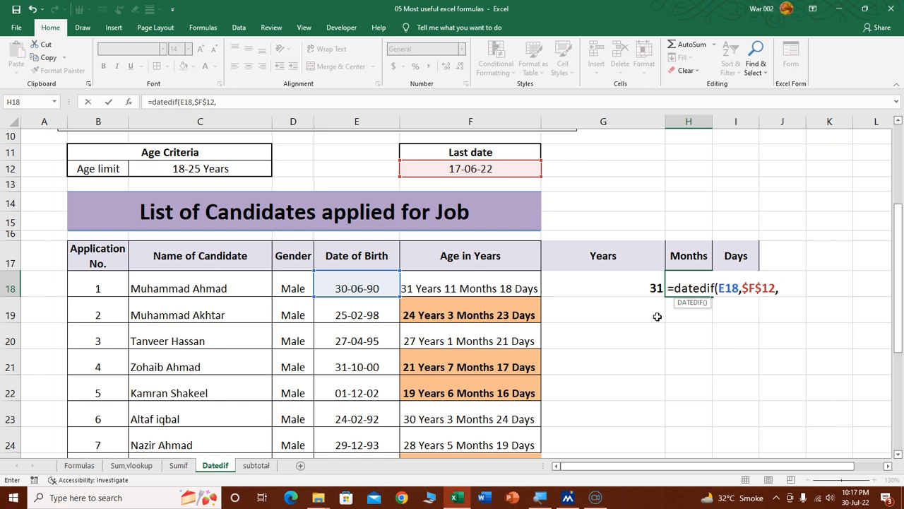
pyautogui.write('"YM')
pyautogui.write('")')
pyautogui.press('Return')
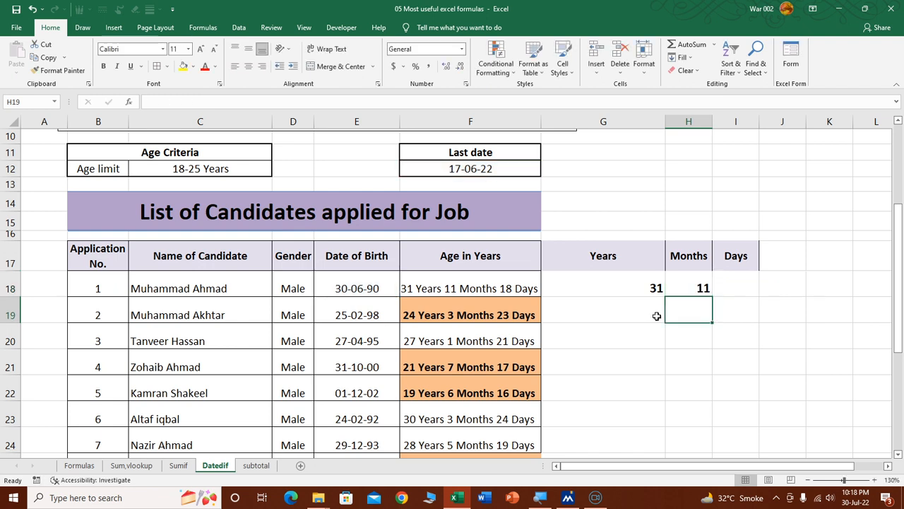
# - Widen the Days column and calculate the first candidate's remaining days in I18 with =DATEDIF(E18,$F$12,"MD")
pyautogui.click(735, 285)
pyautogui.moveTo(760, 121); pyautogui.dragTo(784, 124)
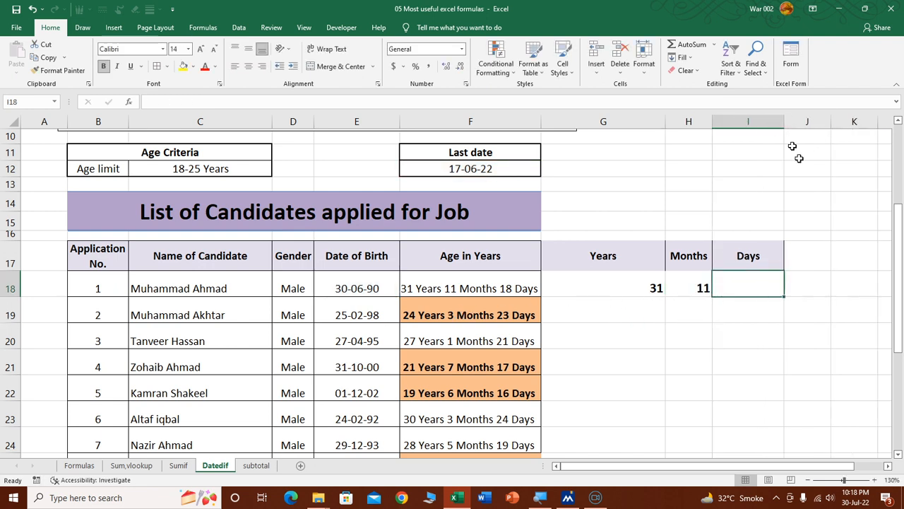
pyautogui.write('=')
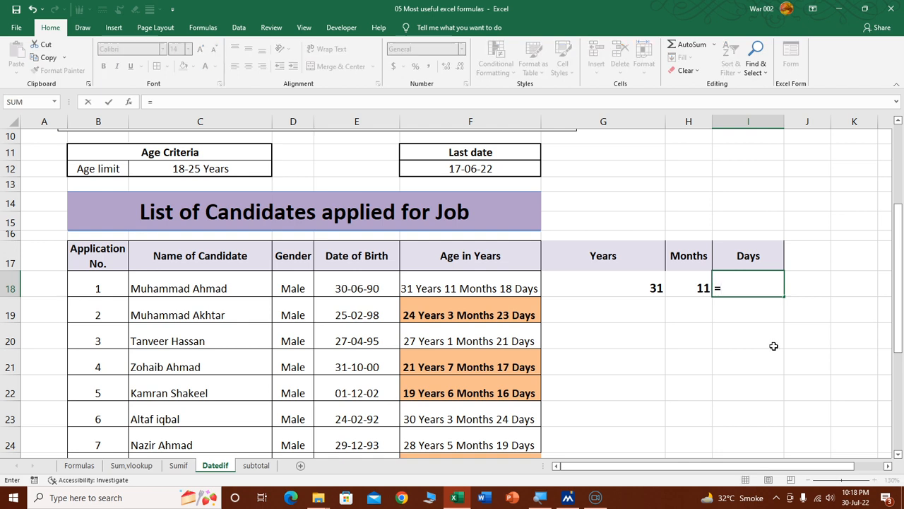
pyautogui.write('datedif')
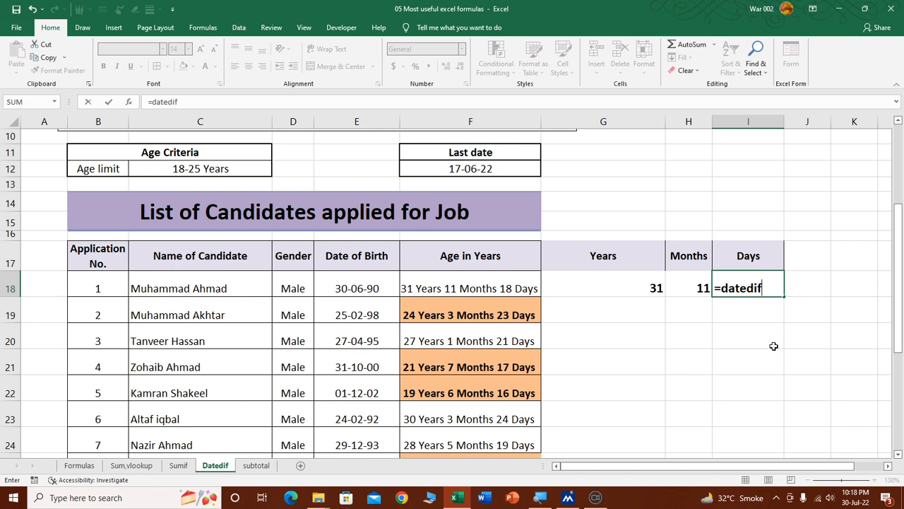
pyautogui.write('(')
pyautogui.click(368, 287)
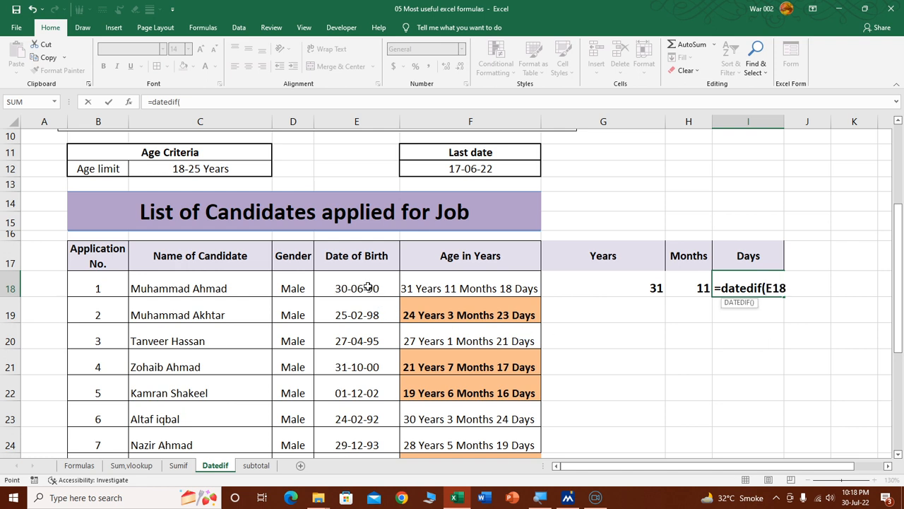
pyautogui.write(',')
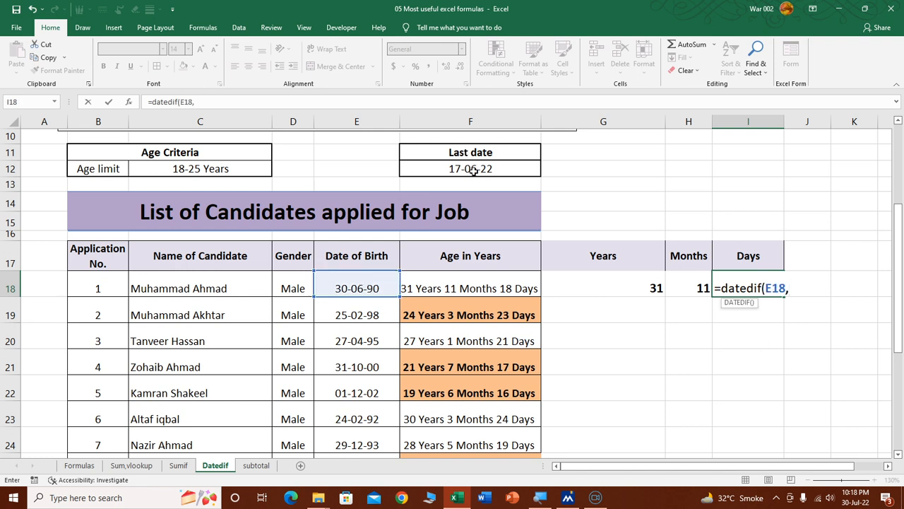
pyautogui.click(473, 170)
pyautogui.press('F4')
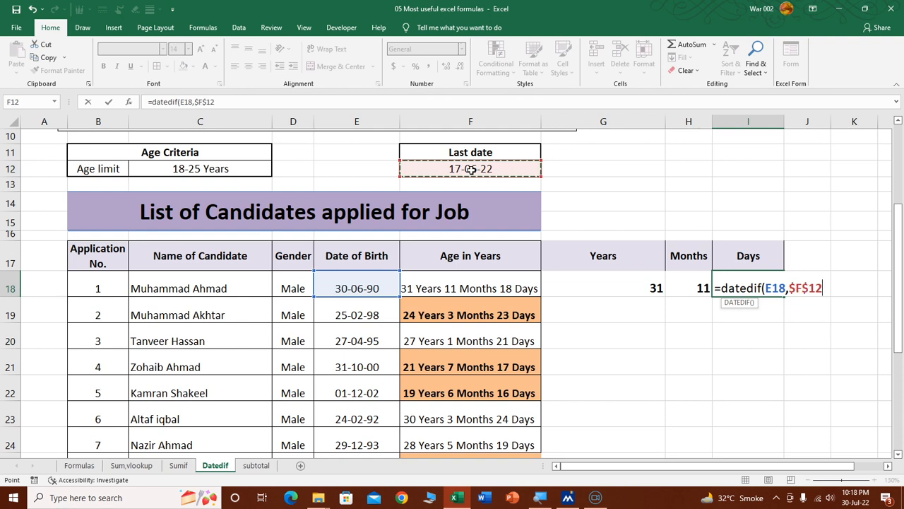
pyautogui.write(',')
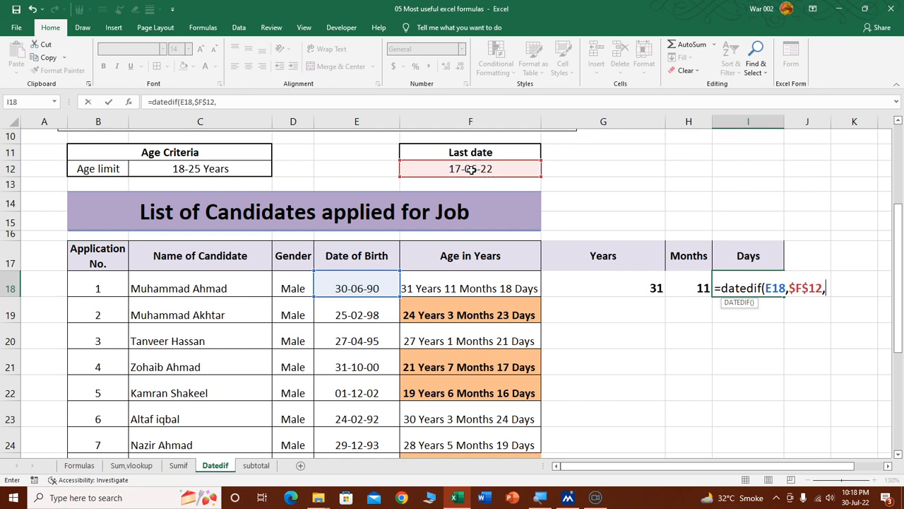
pyautogui.write('"MD")')
pyautogui.press('Return')
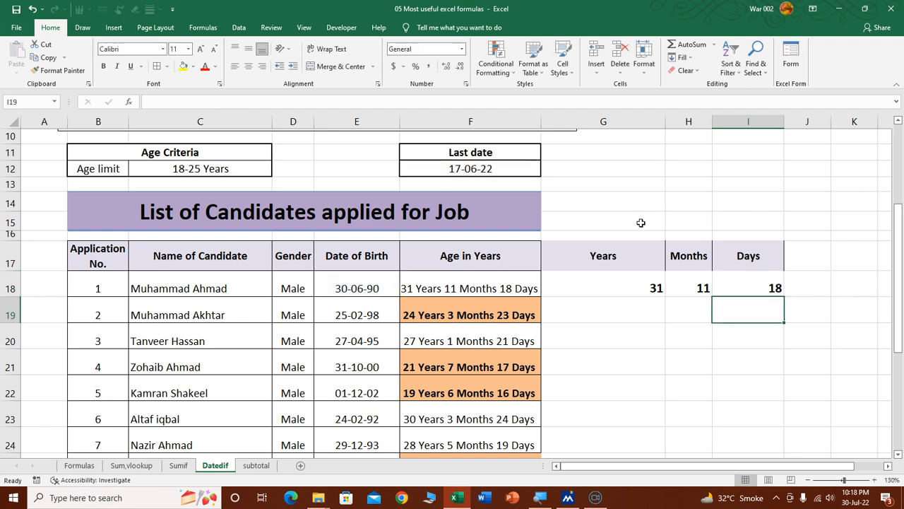
# - Compare the separate year, month and day results with the combined age formula in F18 and the sample formula above the list
pyautogui.click(494, 169)
pyautogui.moveTo(639, 288); pyautogui.dragTo(752, 291)
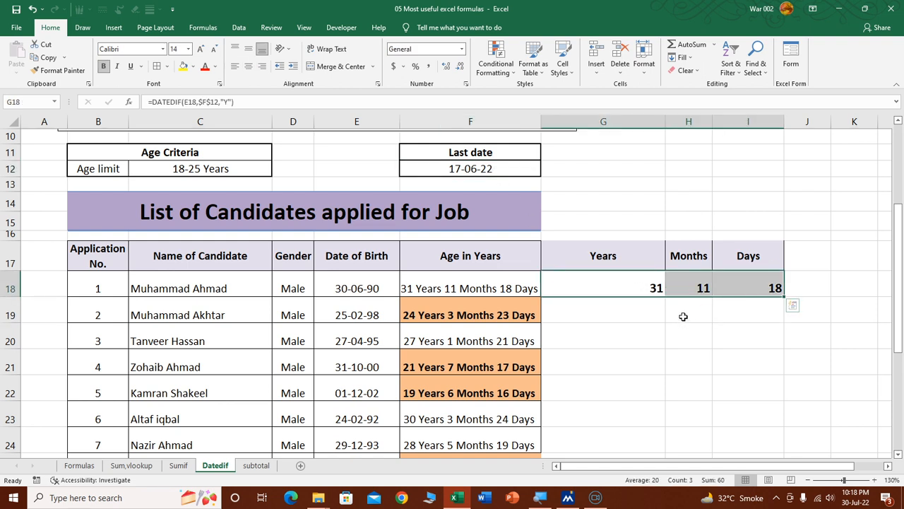
pyautogui.click(673, 322)
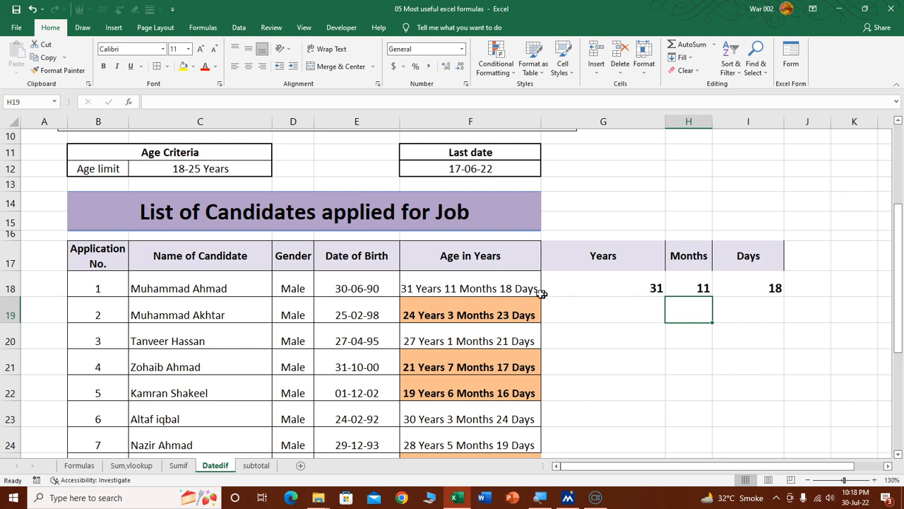
pyautogui.click(485, 283)
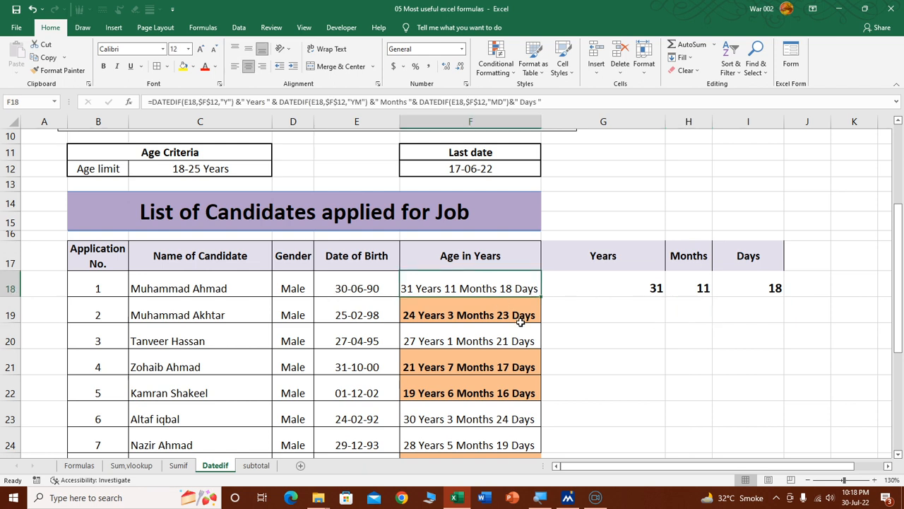
pyautogui.scroll(2, 603, 330)
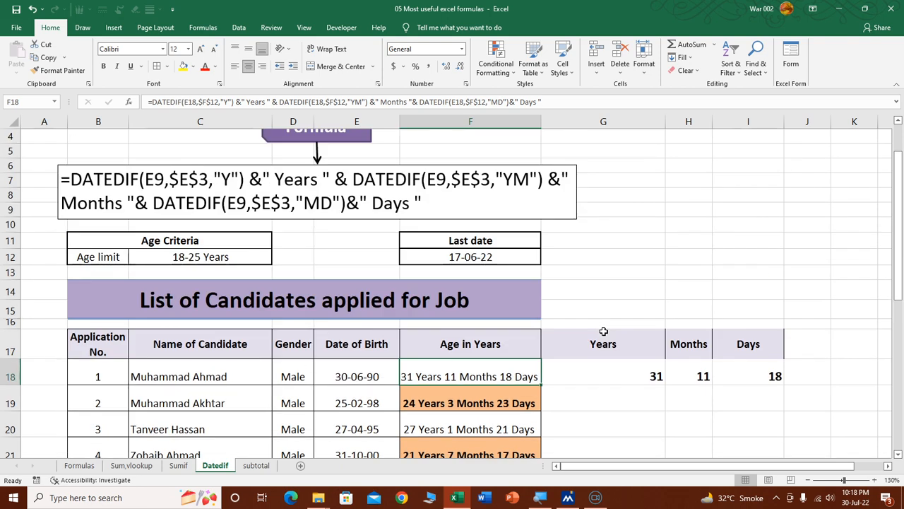
pyautogui.scroll(1, 602, 331)
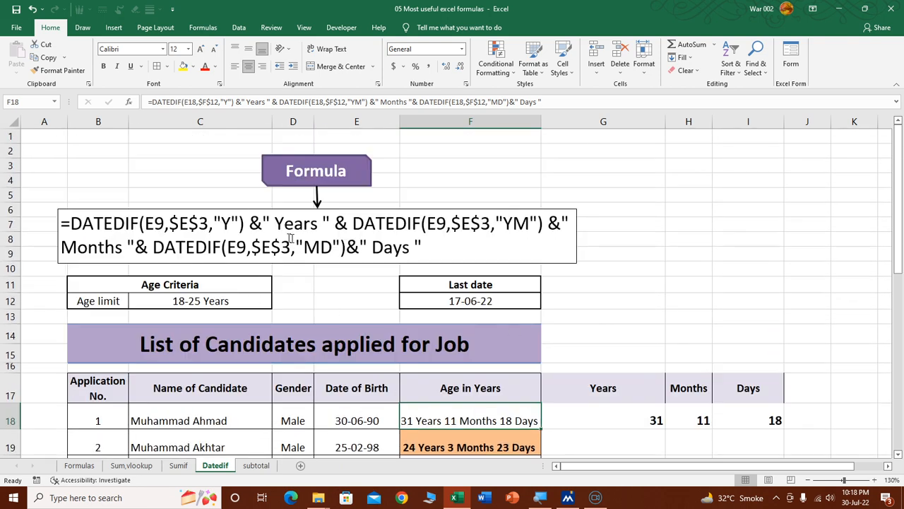
pyautogui.scroll(-2, 646, 326)
pyautogui.scroll(-1, 689, 332)
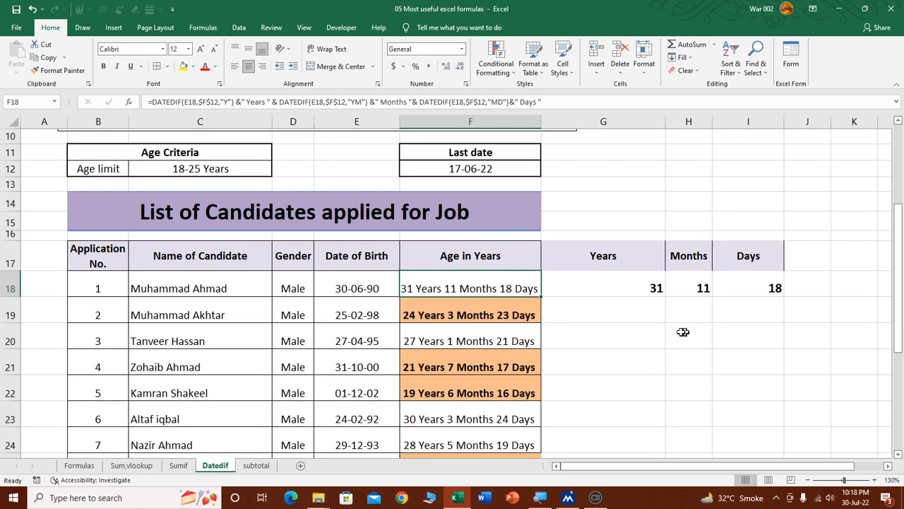
# - Append & " Years " to the DATEDIF formula in G18 so the unit is included with the number
pyautogui.click(643, 291)
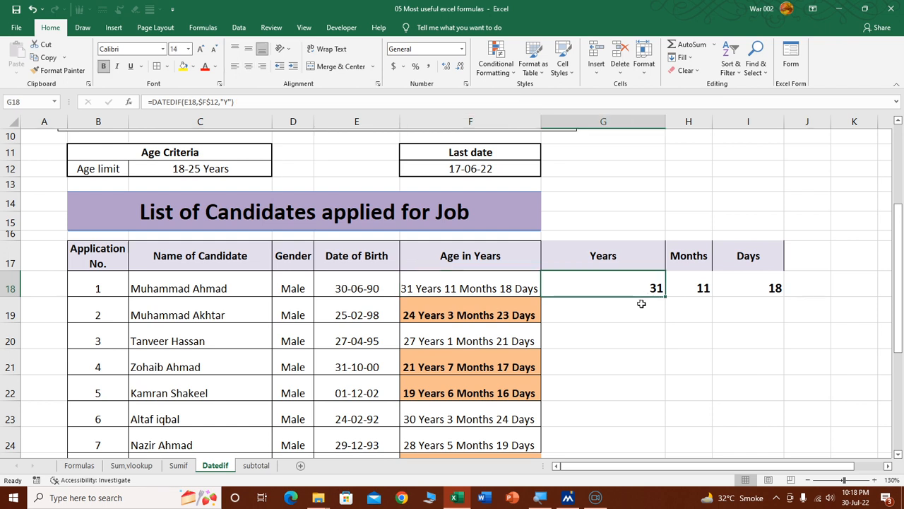
pyautogui.click(246, 102)
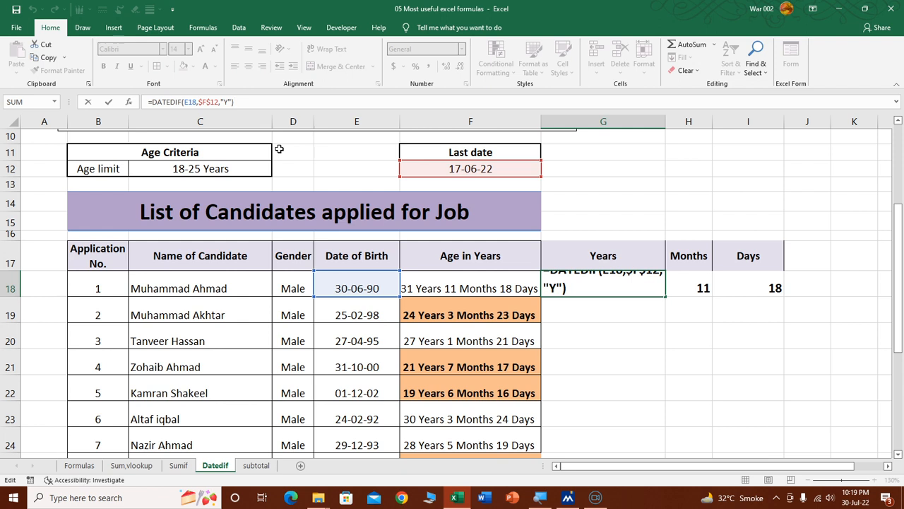
pyautogui.write('&')
pyautogui.press('BackSpace')
pyautogui.write('Years')
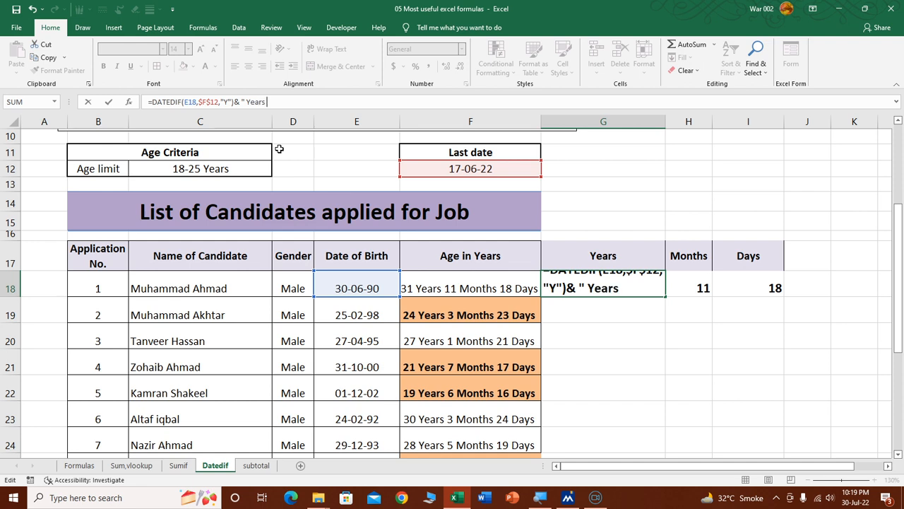
pyautogui.press('Return')
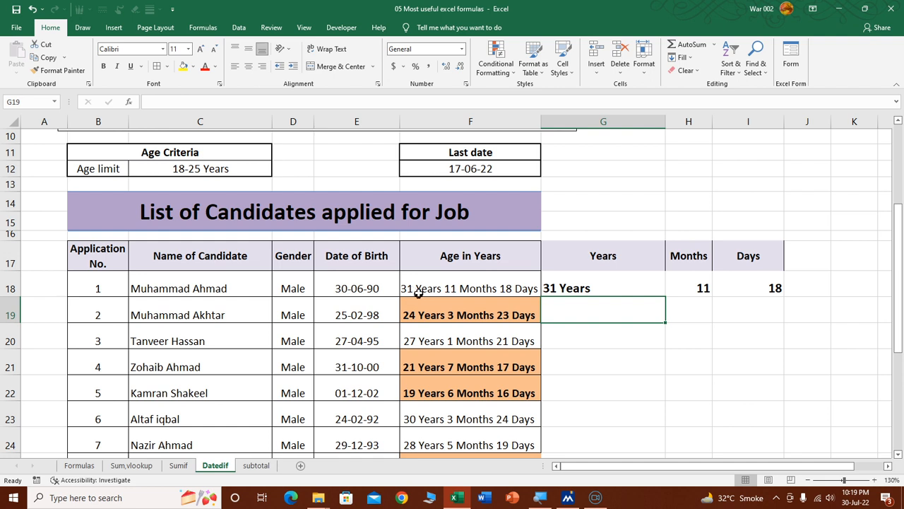
# - Clear the separate months and days formulas from H18:I18
pyautogui.click(576, 288)
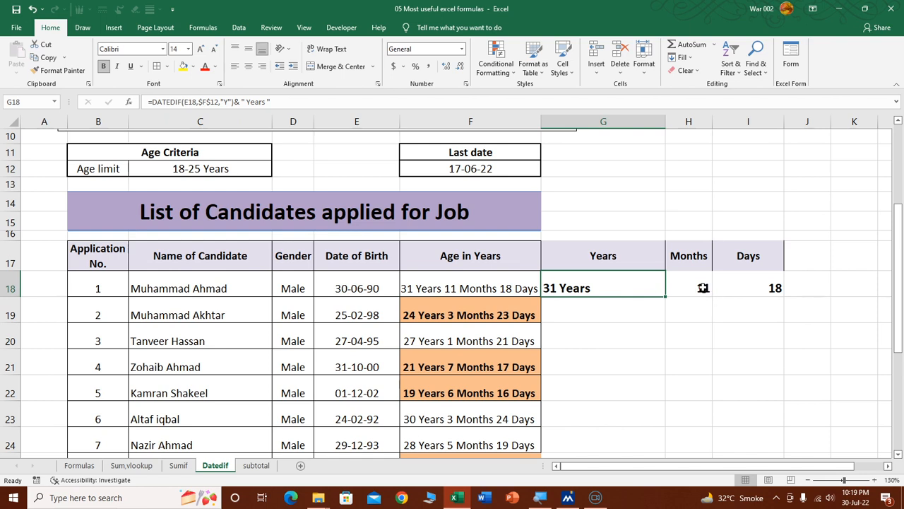
pyautogui.moveTo(703, 287); pyautogui.dragTo(759, 288)
pyautogui.press('Delete')
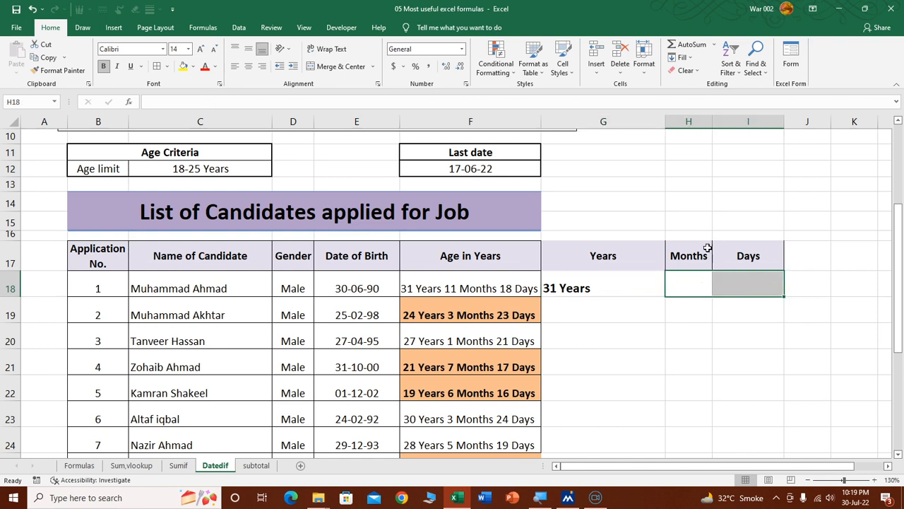
# - Extend the G18 formula with &DATEDIF(E18,$F$12,"YM")& " Months " to add the remaining months to the years
pyautogui.click(634, 290)
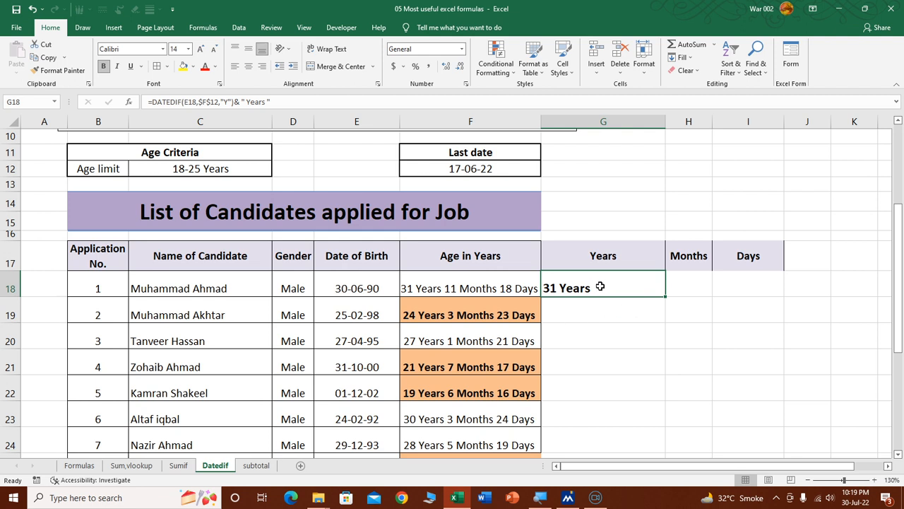
pyautogui.doubleClick(602, 288)
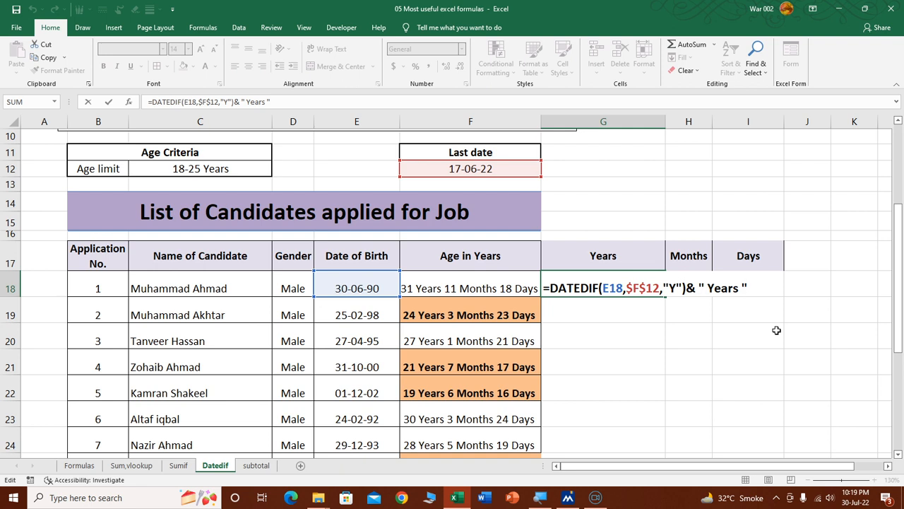
pyautogui.write('&dated')
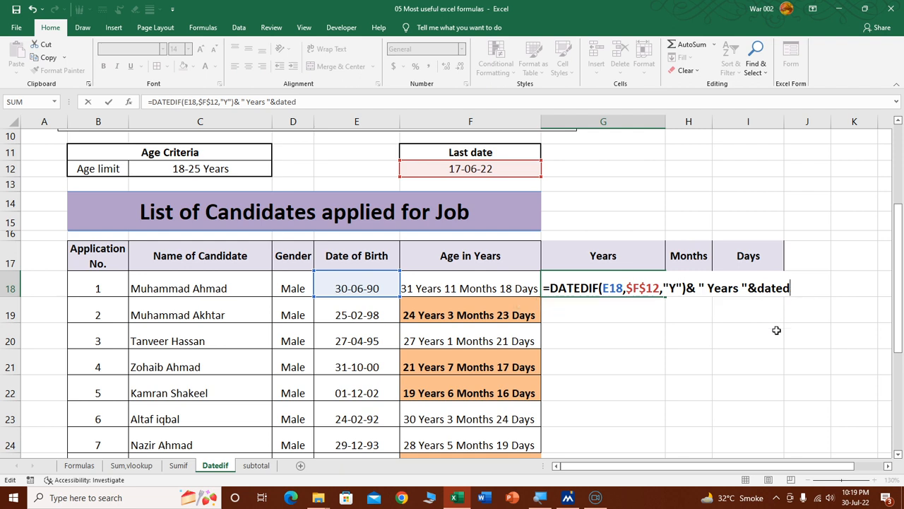
pyautogui.write('if(')
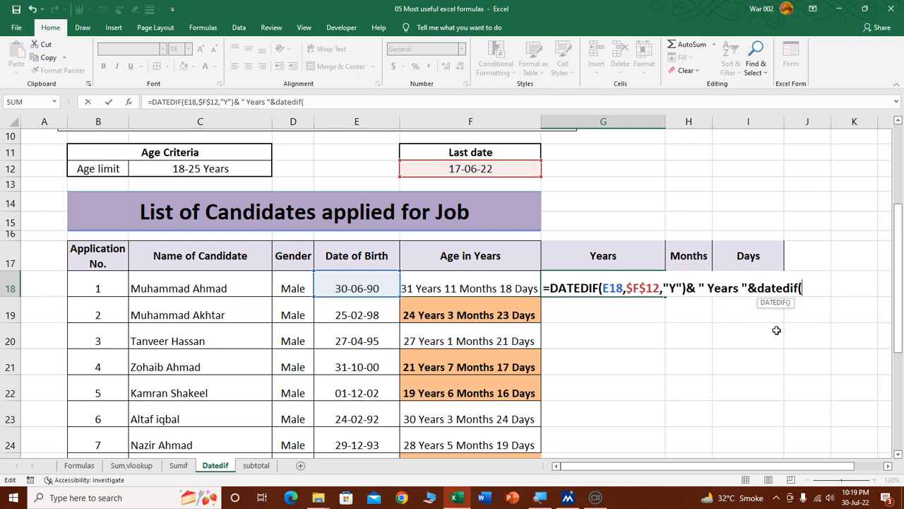
pyautogui.click(377, 281)
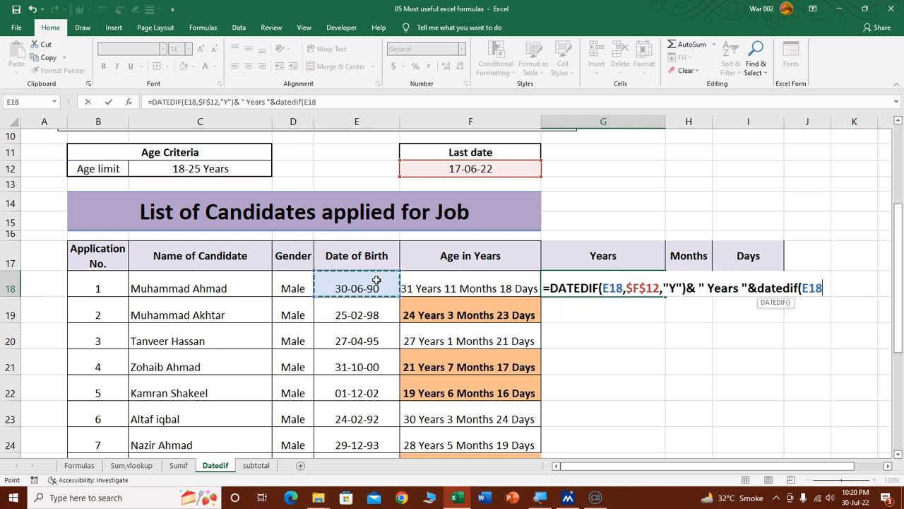
pyautogui.write(',')
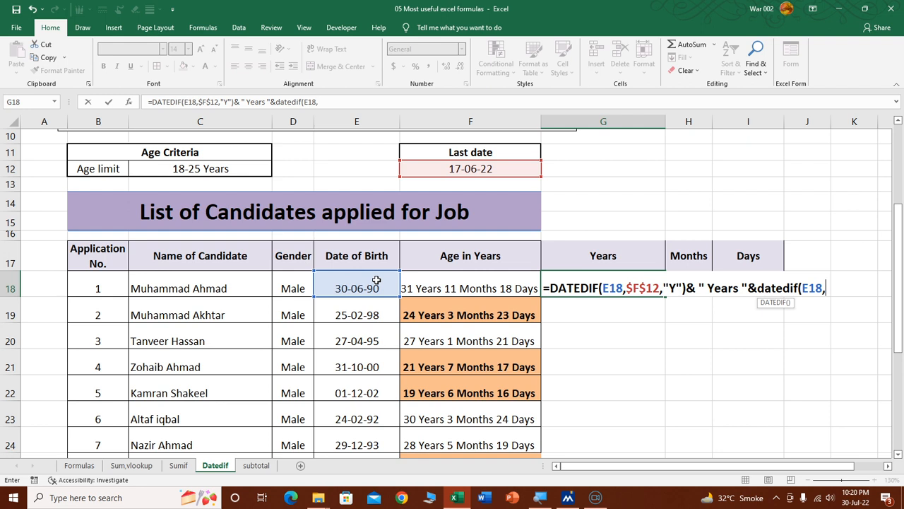
pyautogui.click(431, 169)
pyautogui.press('F4')
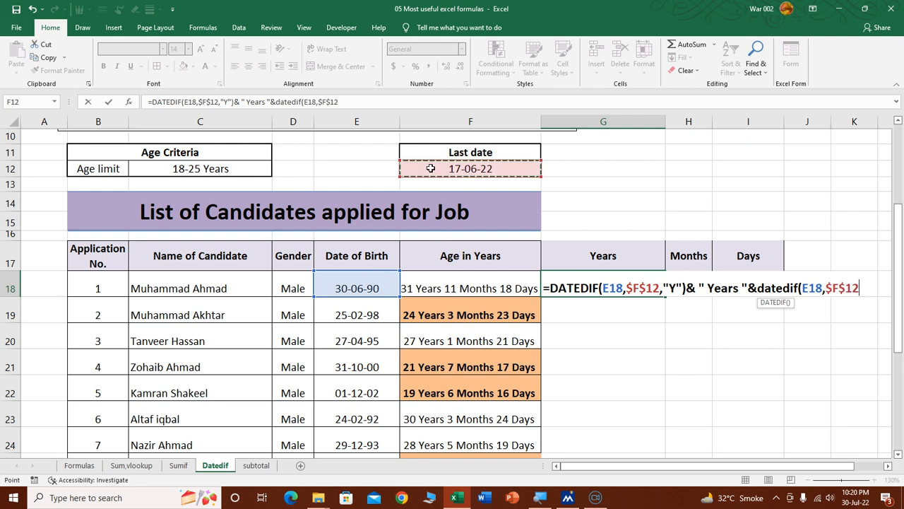
pyautogui.write(',')
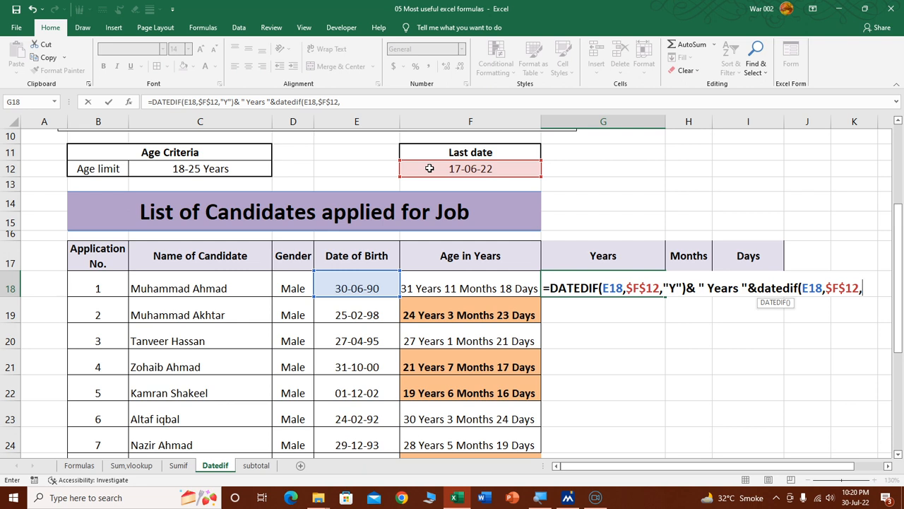
pyautogui.write('"YM"')
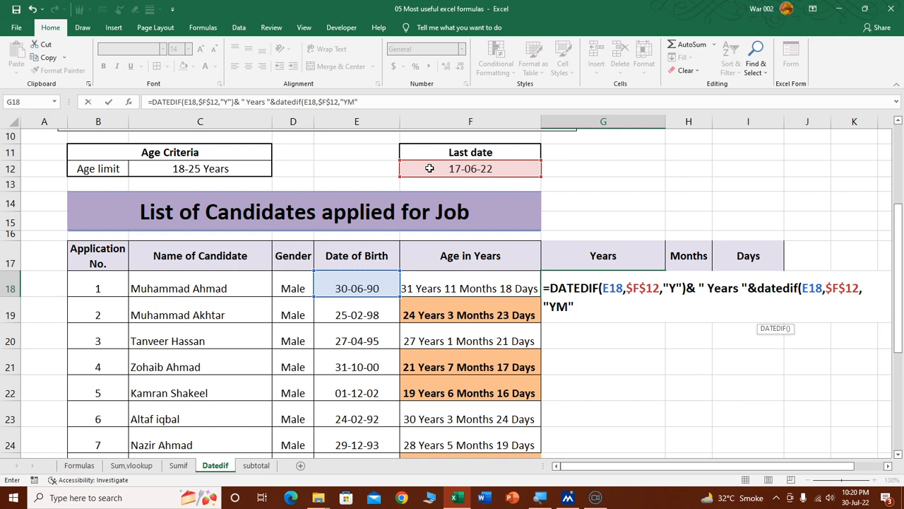
pyautogui.write(')')
pyautogui.write('&')
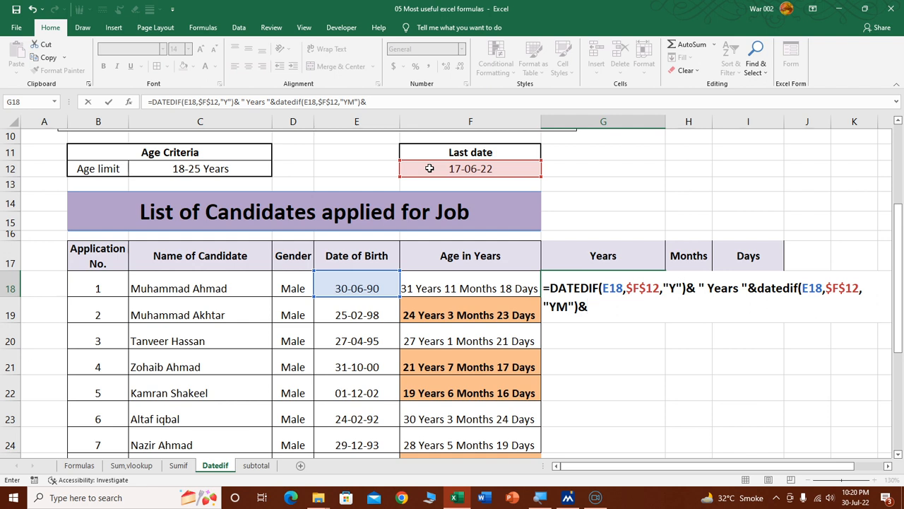
pyautogui.write('" Months')
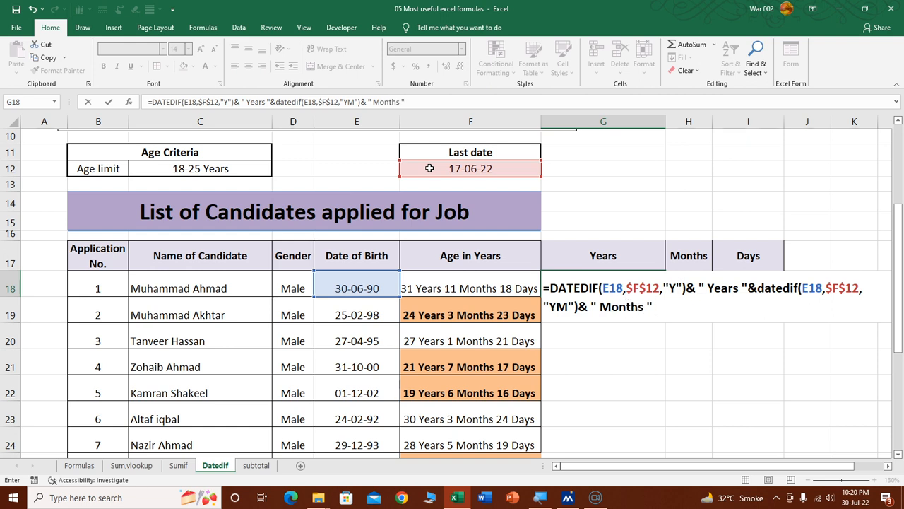
# - Complete the G18 formula with &DATEDIF(E18,$F$12,"MD")& " Days " to add the remaining days, and autofit column G
pyautogui.write(' "&datedif')
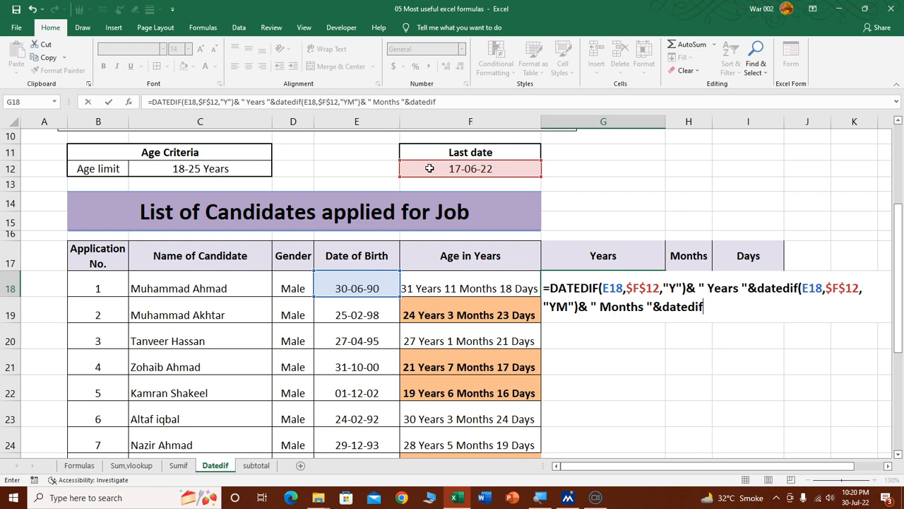
pyautogui.write('(')
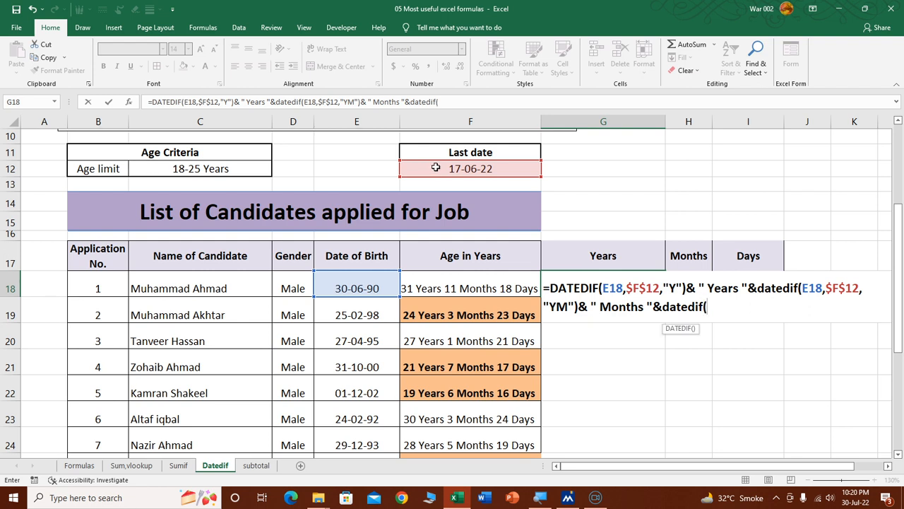
pyautogui.click(347, 291)
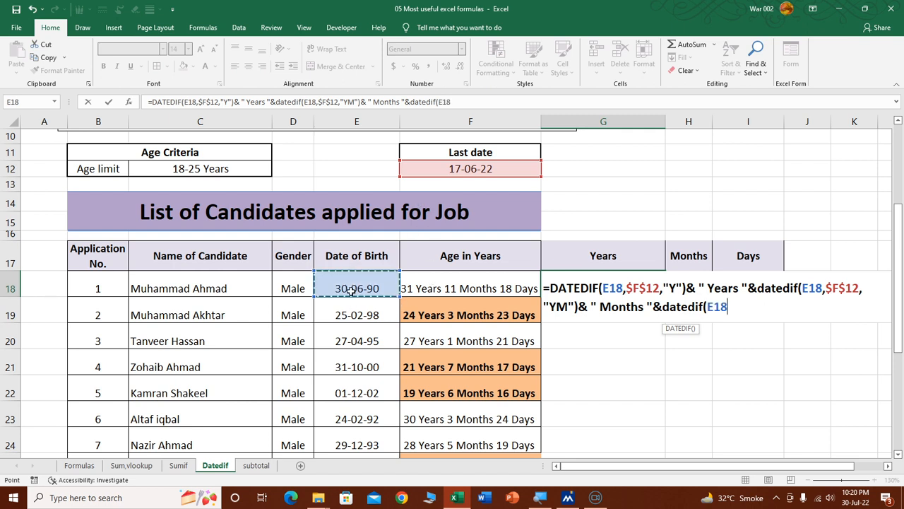
pyautogui.write(',')
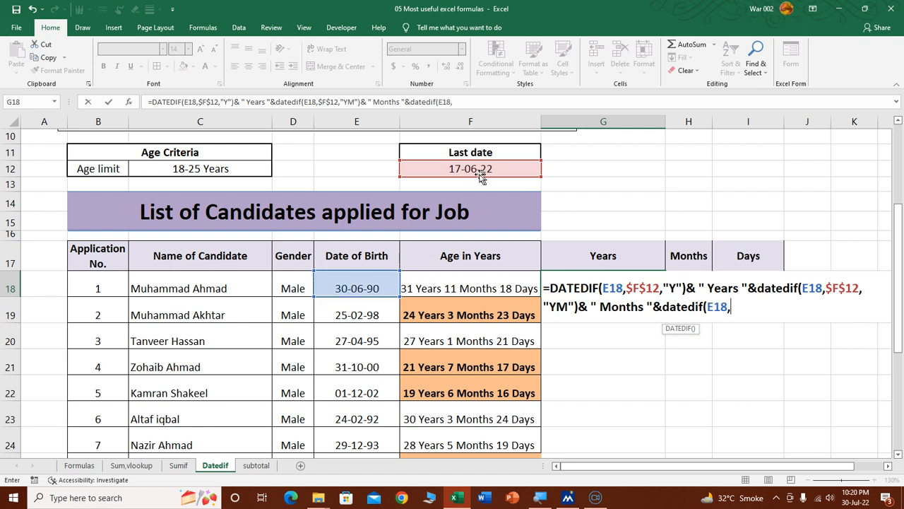
pyautogui.click(452, 167)
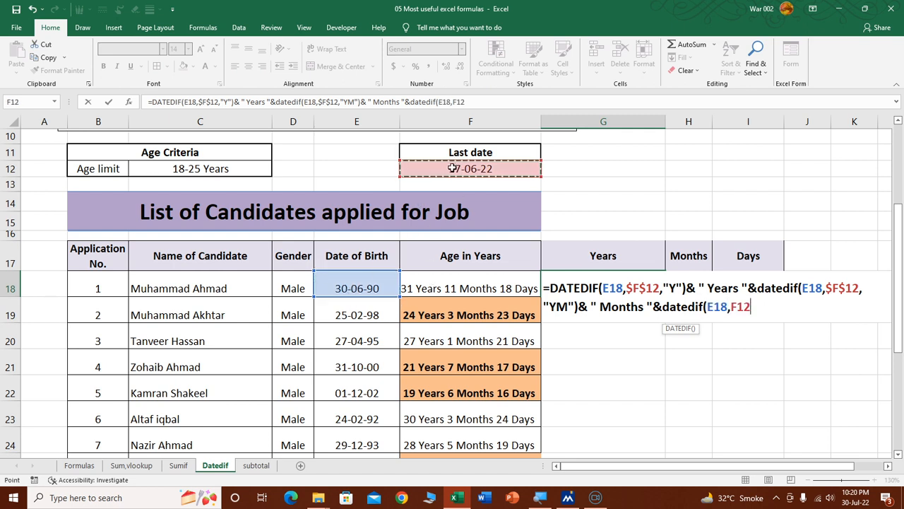
pyautogui.press('F4')
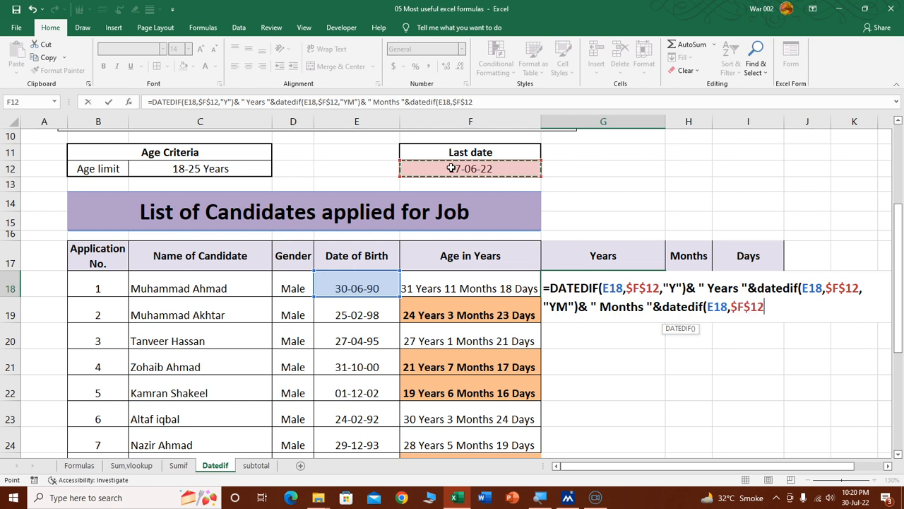
pyautogui.write(',')
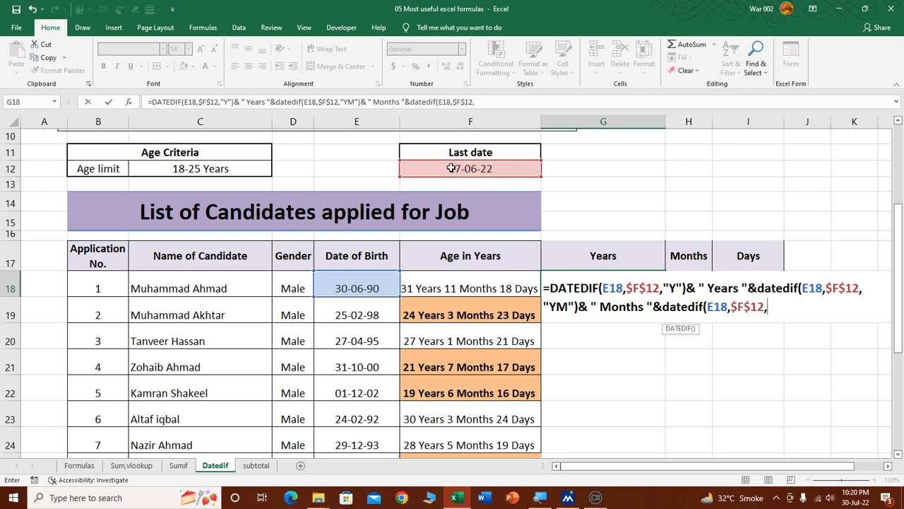
pyautogui.write('"MD")')
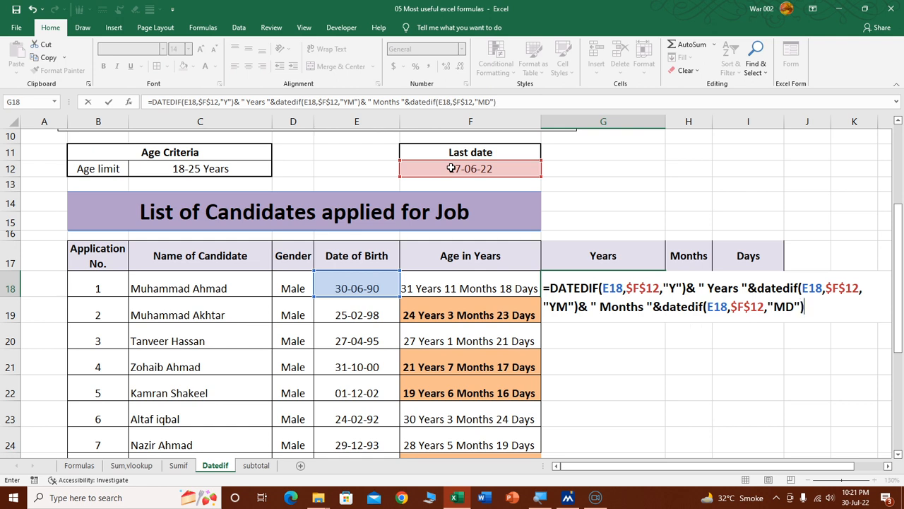
pyautogui.write('& " Days "')
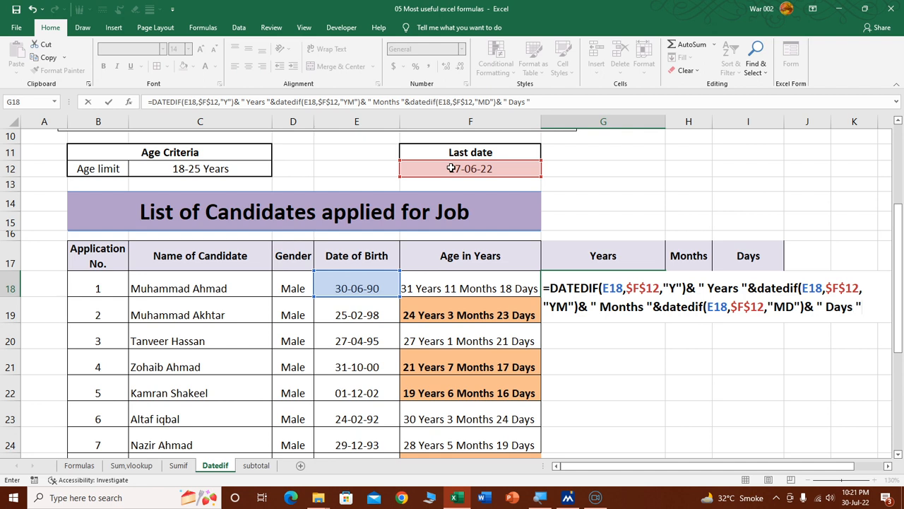
pyautogui.press('Return')
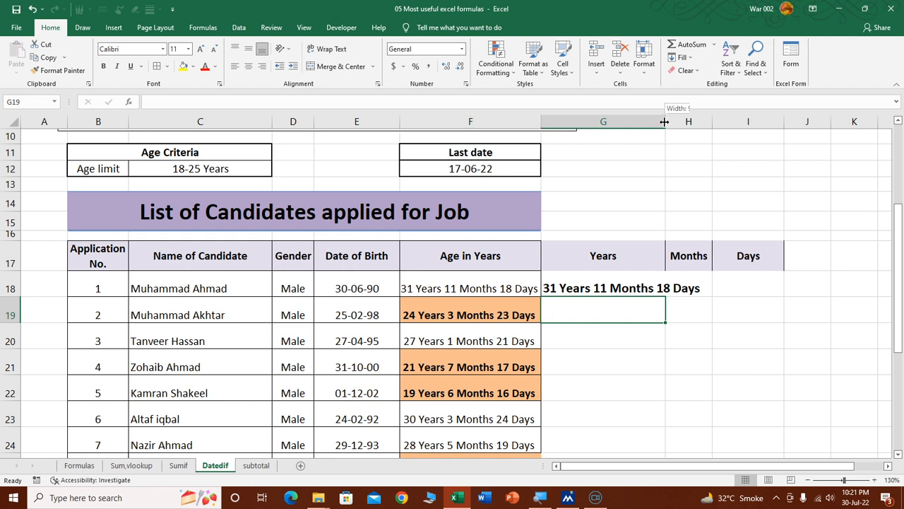
pyautogui.doubleClick(665, 121)
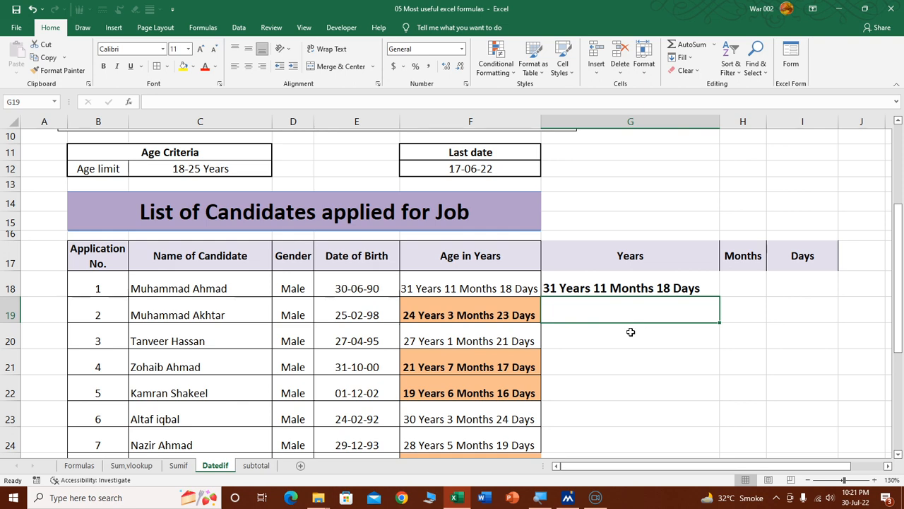
# - Compare the combined age in G18 with the sample DATEDIF formula above and the ages throughout the candidate list
pyautogui.scroll(3, 561, 304)
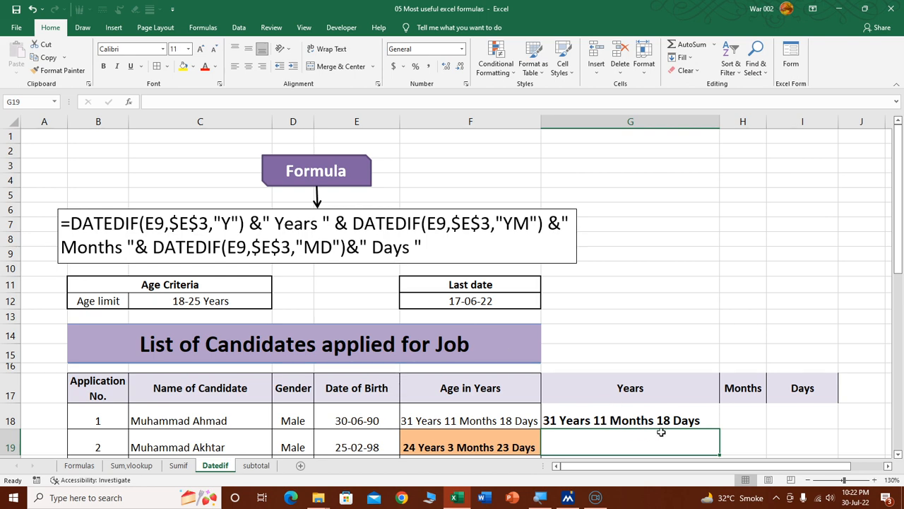
pyautogui.scroll(-4, 636, 427)
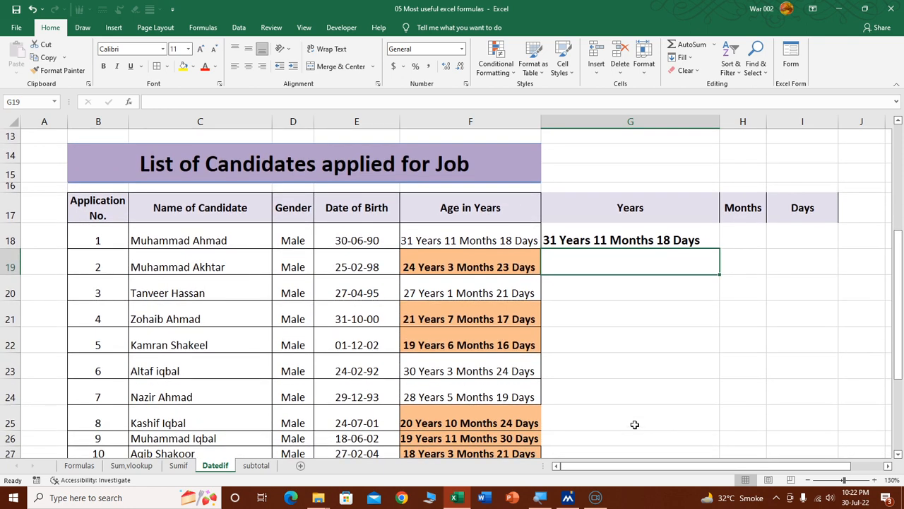
pyautogui.scroll(1, 643, 382)
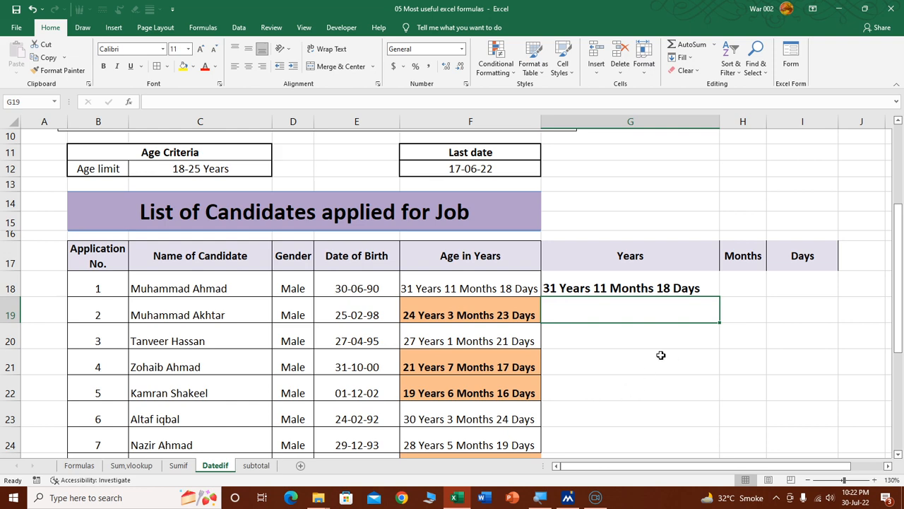
pyautogui.scroll(-2, 659, 354)
pyautogui.scroll(3, 660, 354)
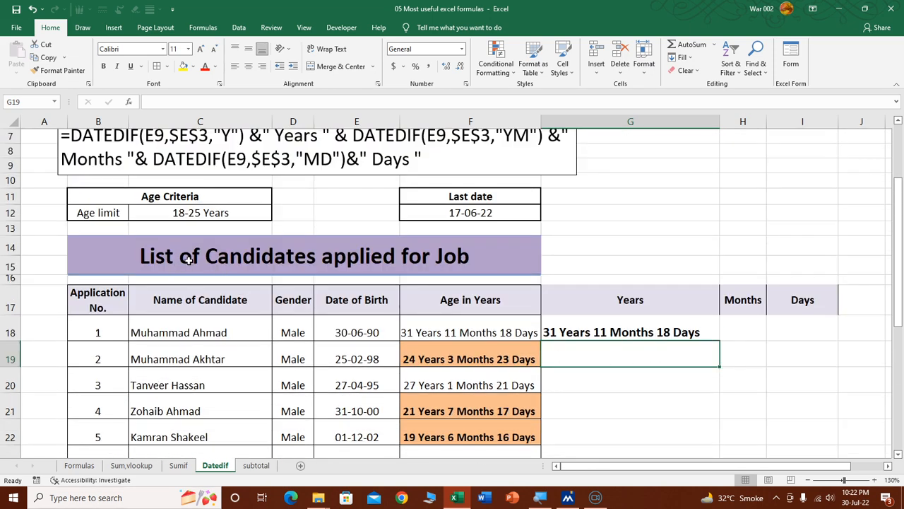
pyautogui.scroll(-5, 188, 260)
pyautogui.scroll(1, 646, 410)
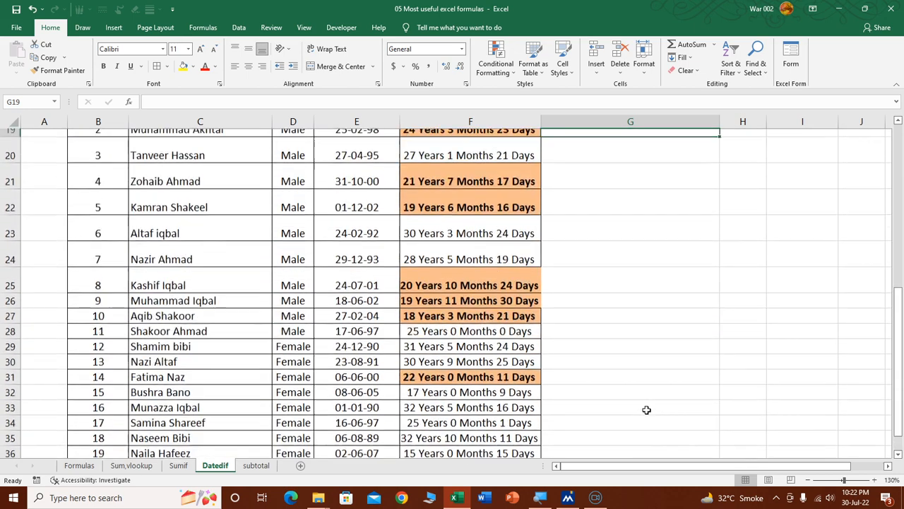
pyautogui.scroll(1, 646, 410)
pyautogui.scroll(1, 595, 379)
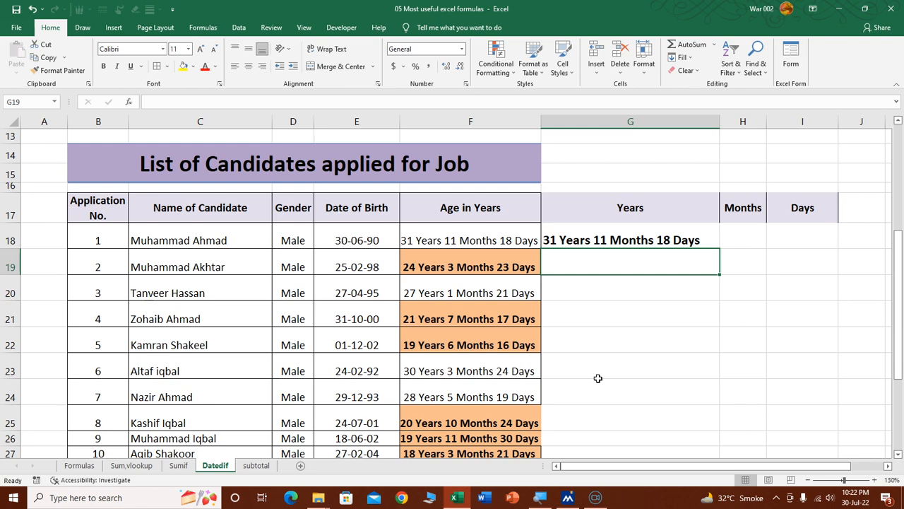
pyautogui.scroll(-1, 598, 378)
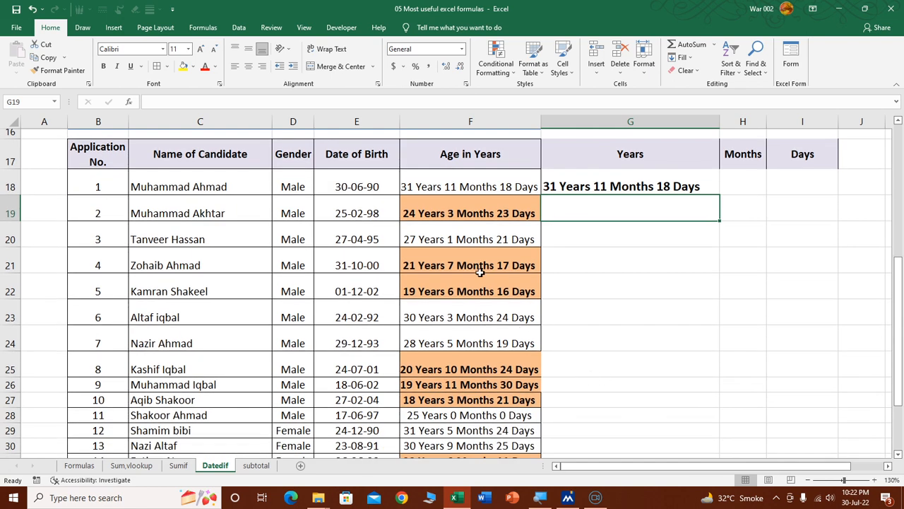
# - Examine the highlighted ages in column F, including F19 and F31, against the 18-25 Years age limit
pyautogui.click(424, 211)
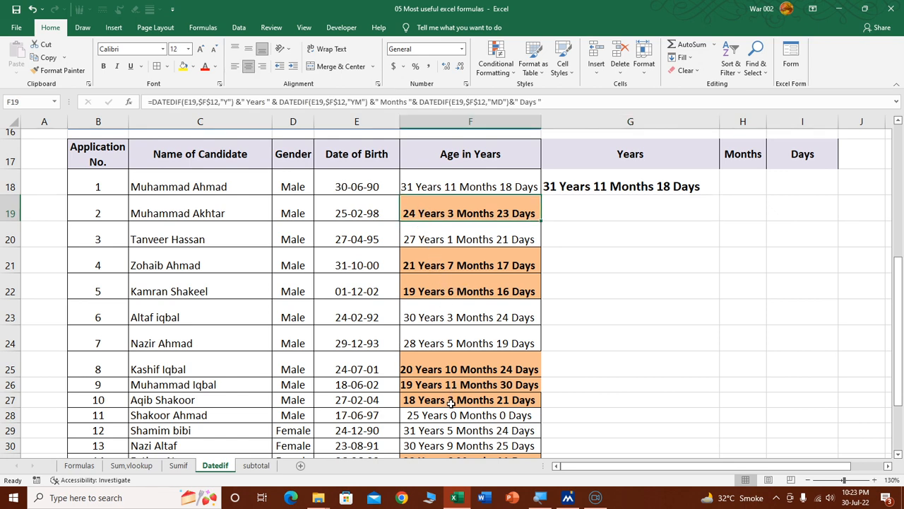
pyautogui.scroll(-3, 633, 323)
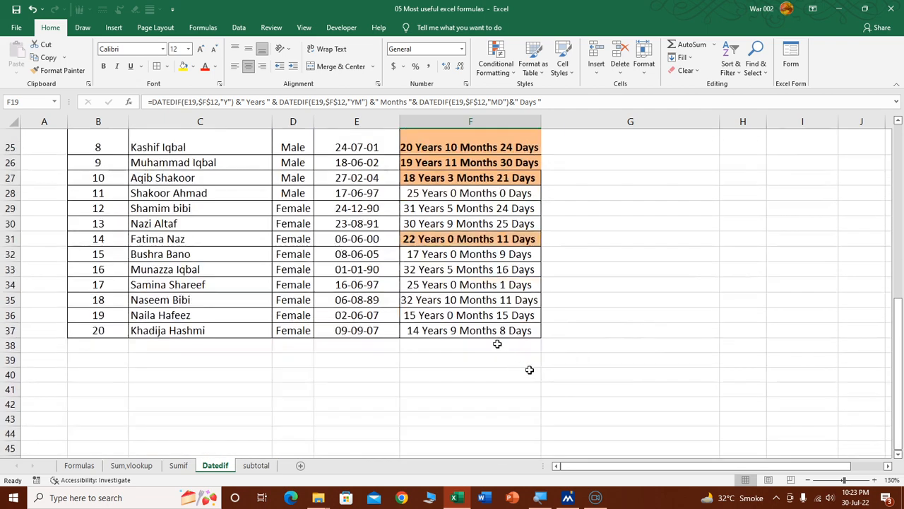
pyautogui.click(462, 238)
pyautogui.scroll(2, 698, 316)
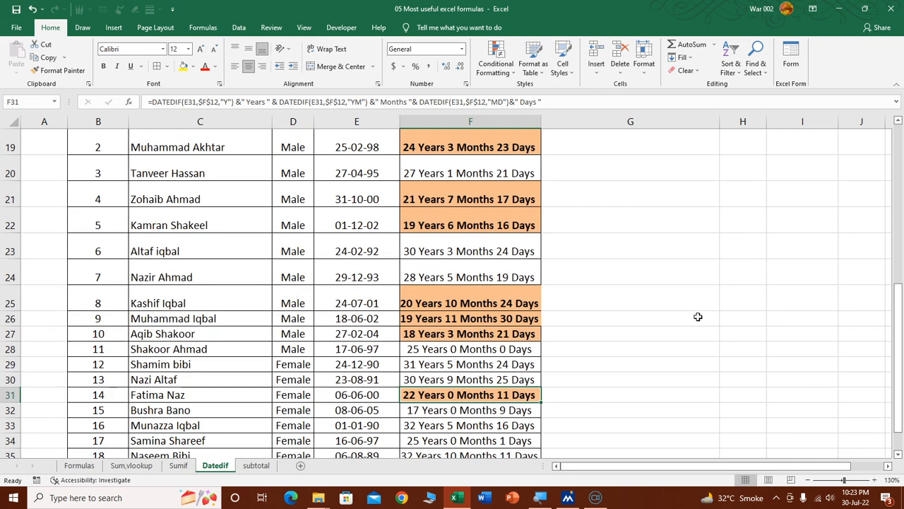
pyautogui.scroll(4, 698, 317)
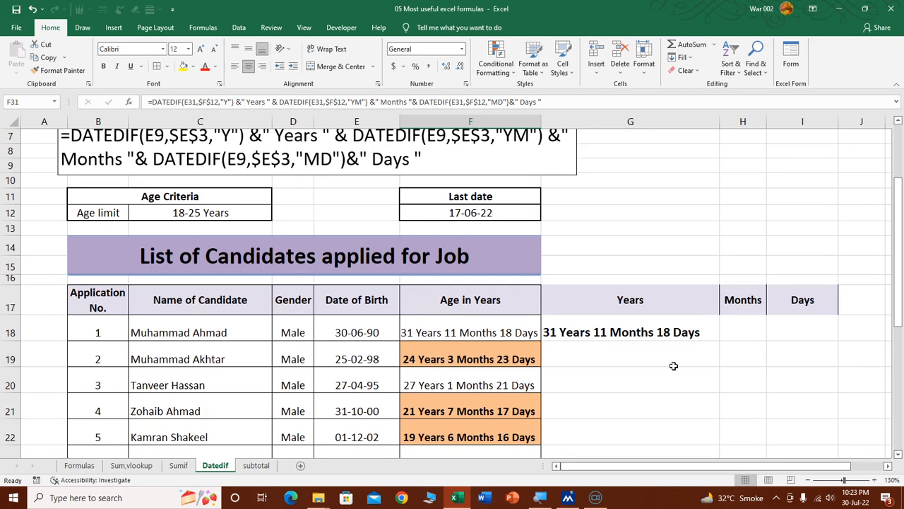
# - Return to the Formulas sheet and review the summary table of five functions and the title at its beginning
pyautogui.click(85, 468)
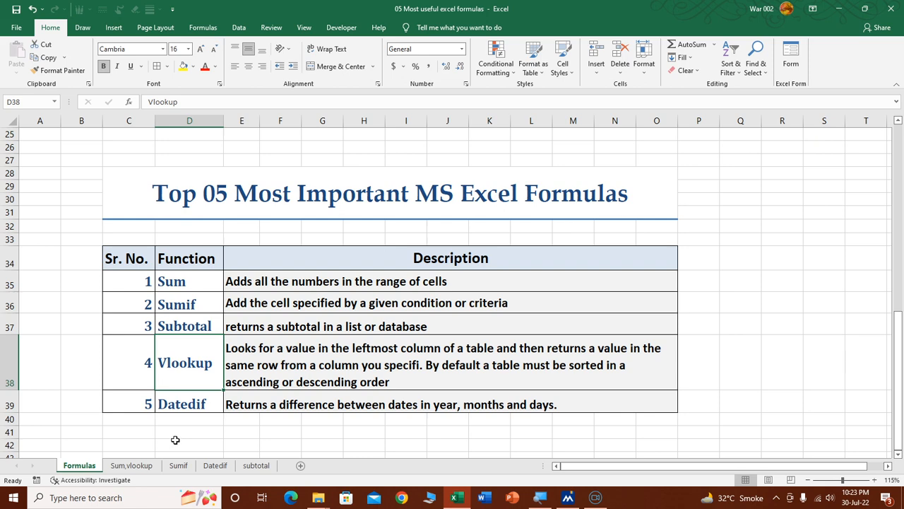
pyautogui.scroll(5, 431, 353)
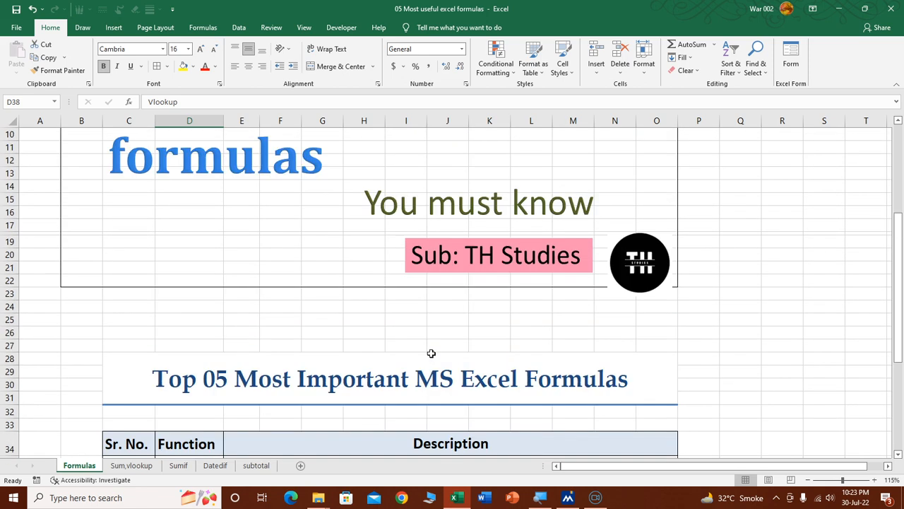
pyautogui.scroll(3, 431, 353)
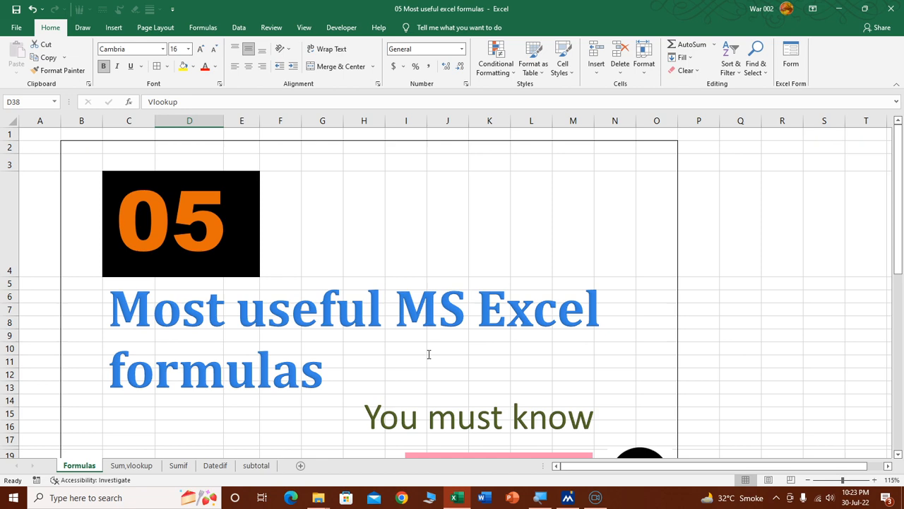